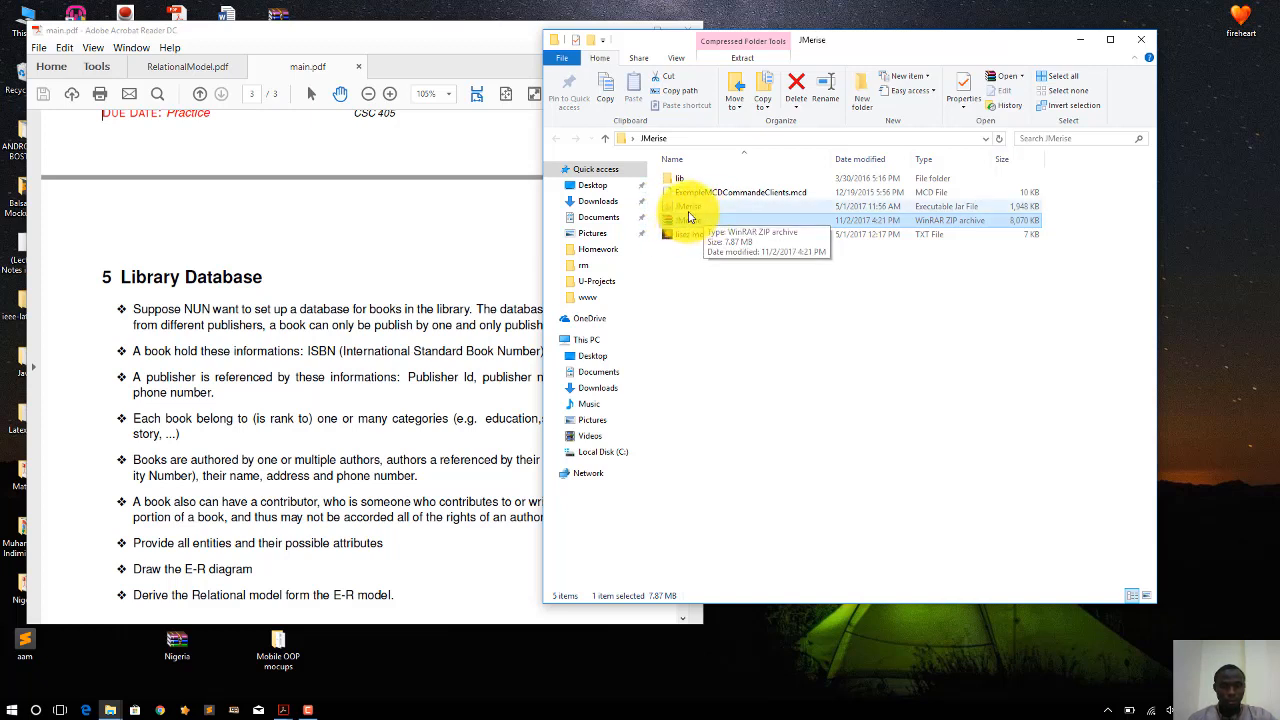
- Extract the JMerise ZIP archive into its own JMerise subfolder and open that subfolder
right_click(683, 222)
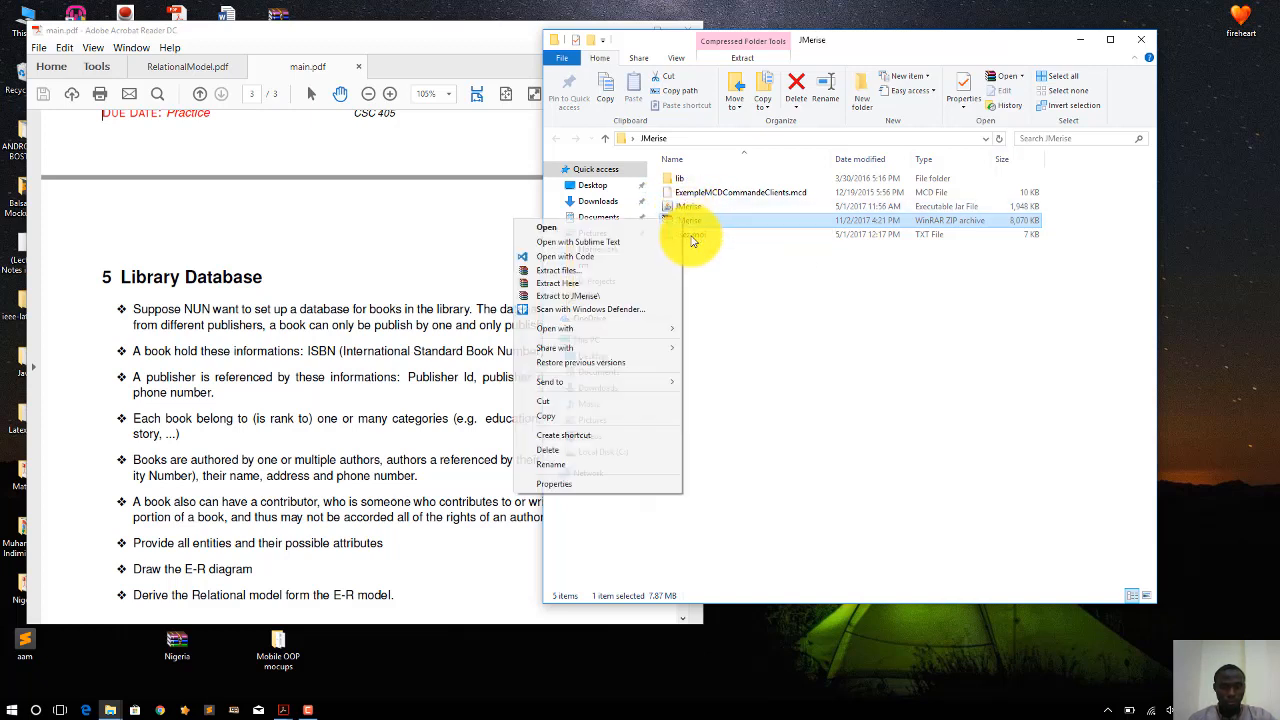
left_click(598, 297)
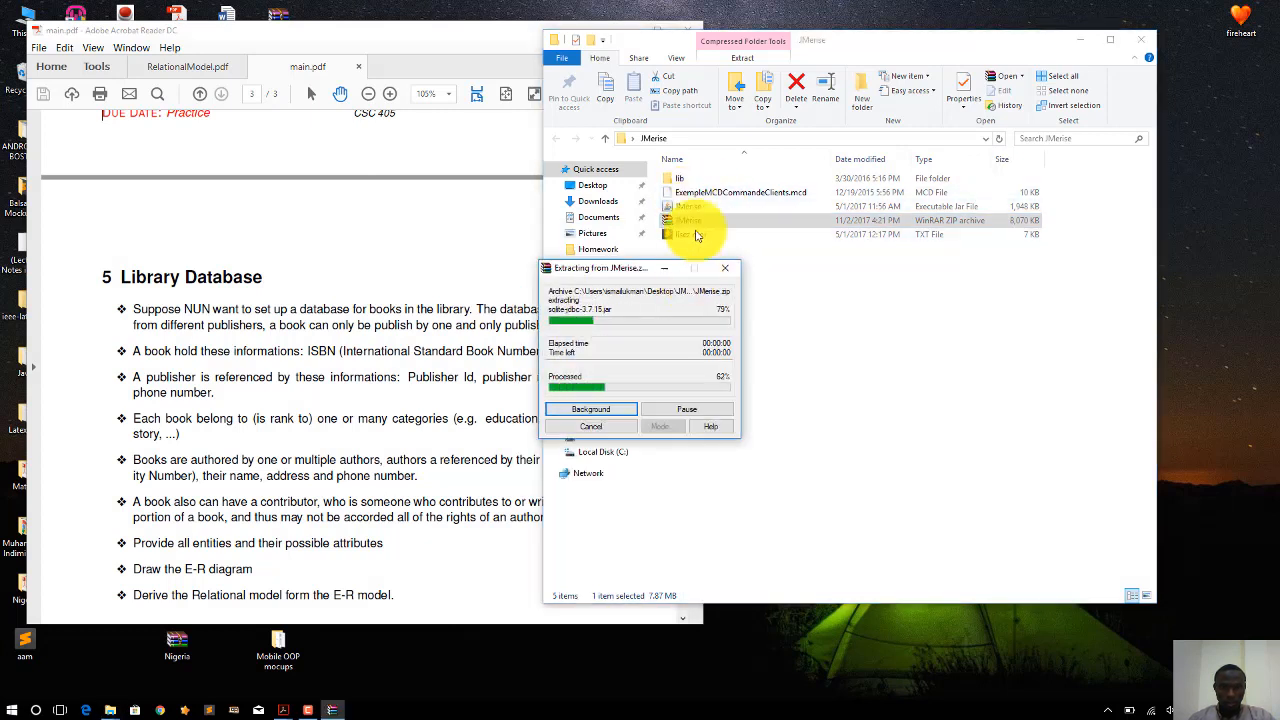
double_click(686, 178)
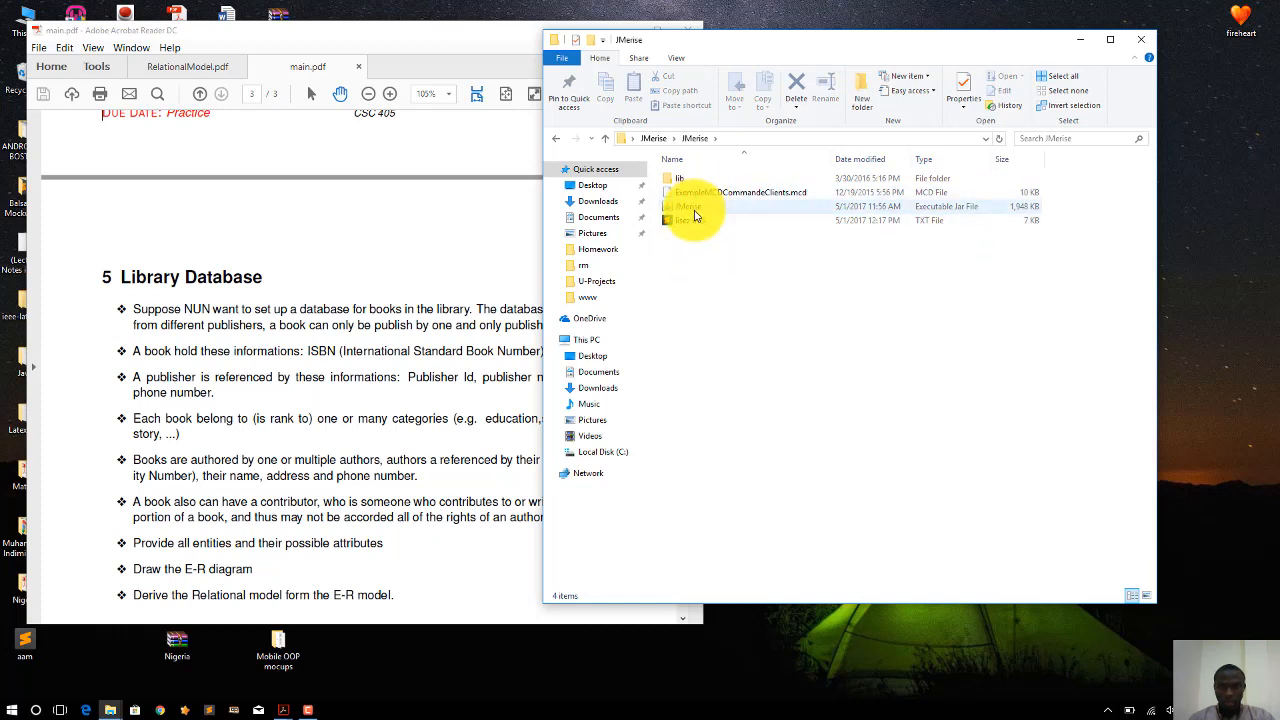
- Launch the JMerise executable jar and close the SQL and MLD windows, leaving only the MCD canvas
left_click(697, 213)
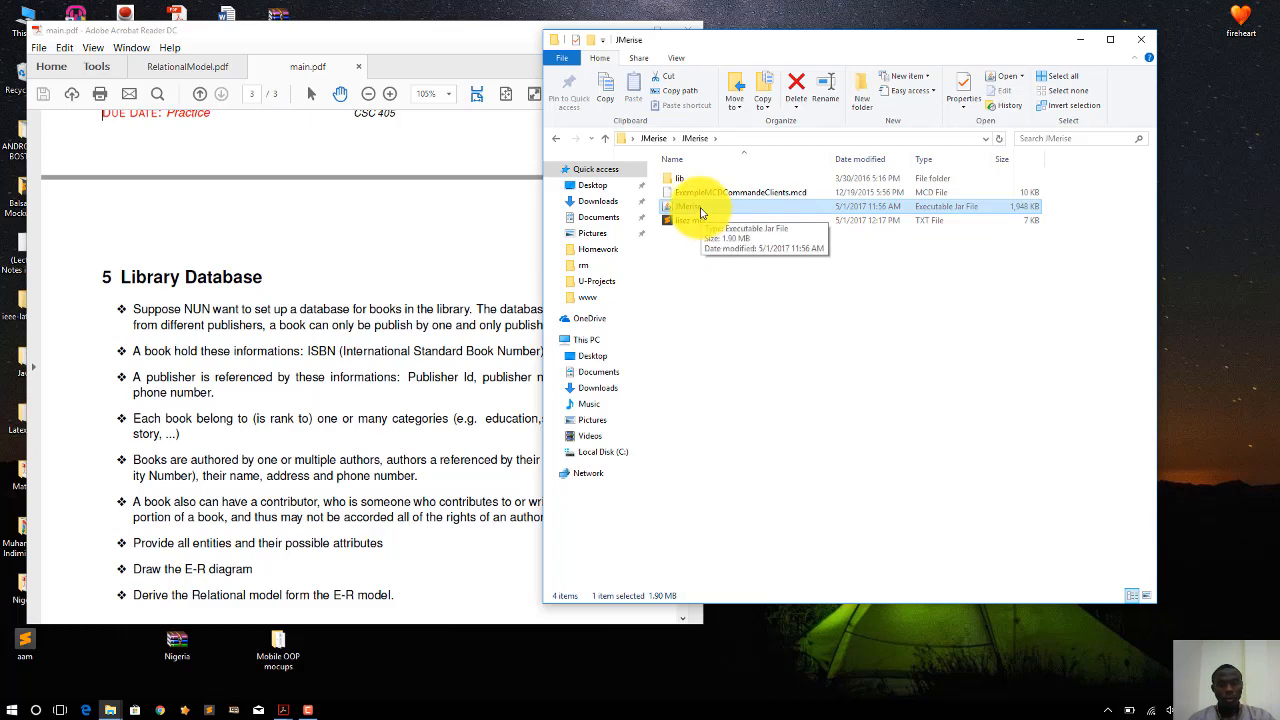
double_click(700, 211)
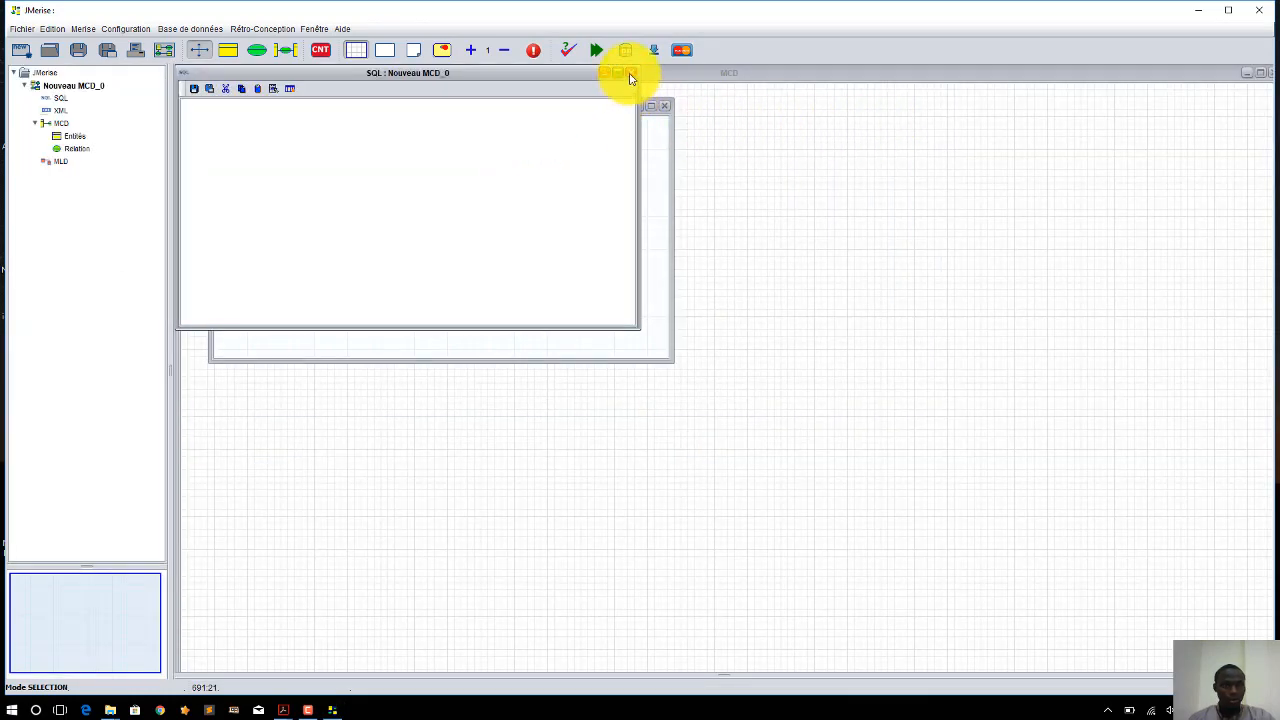
left_click(630, 74)
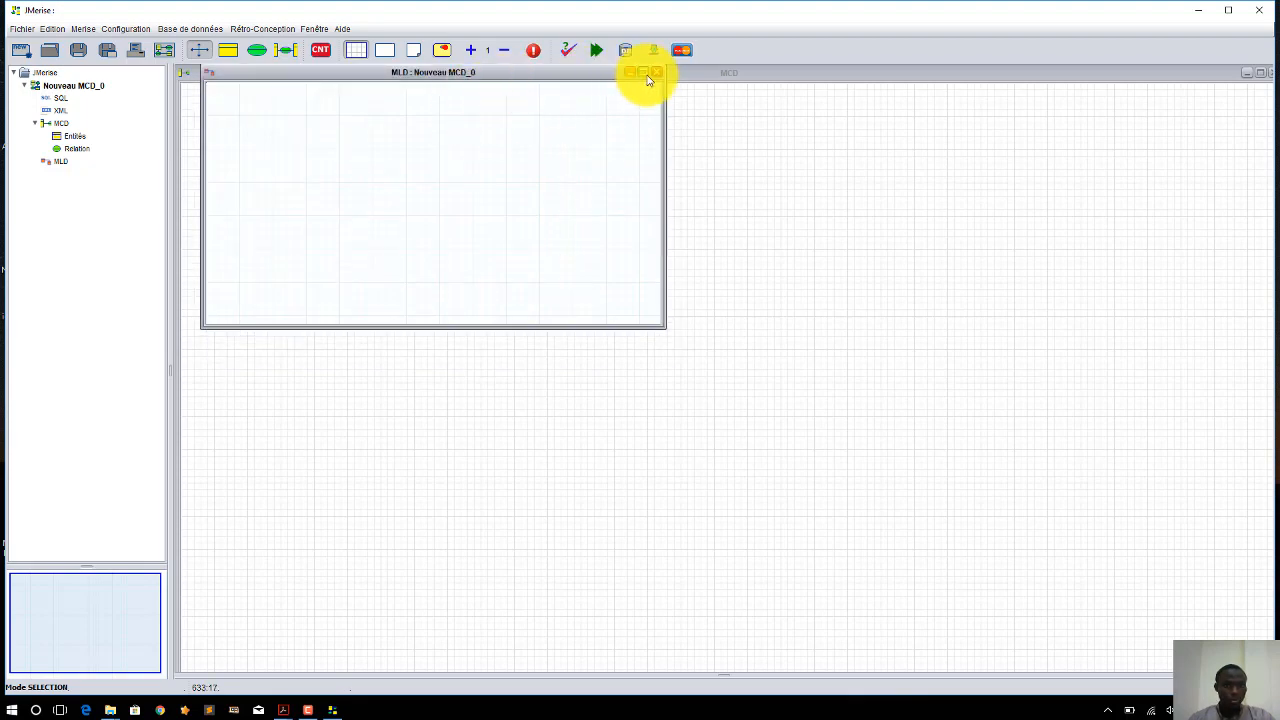
left_click(657, 73)
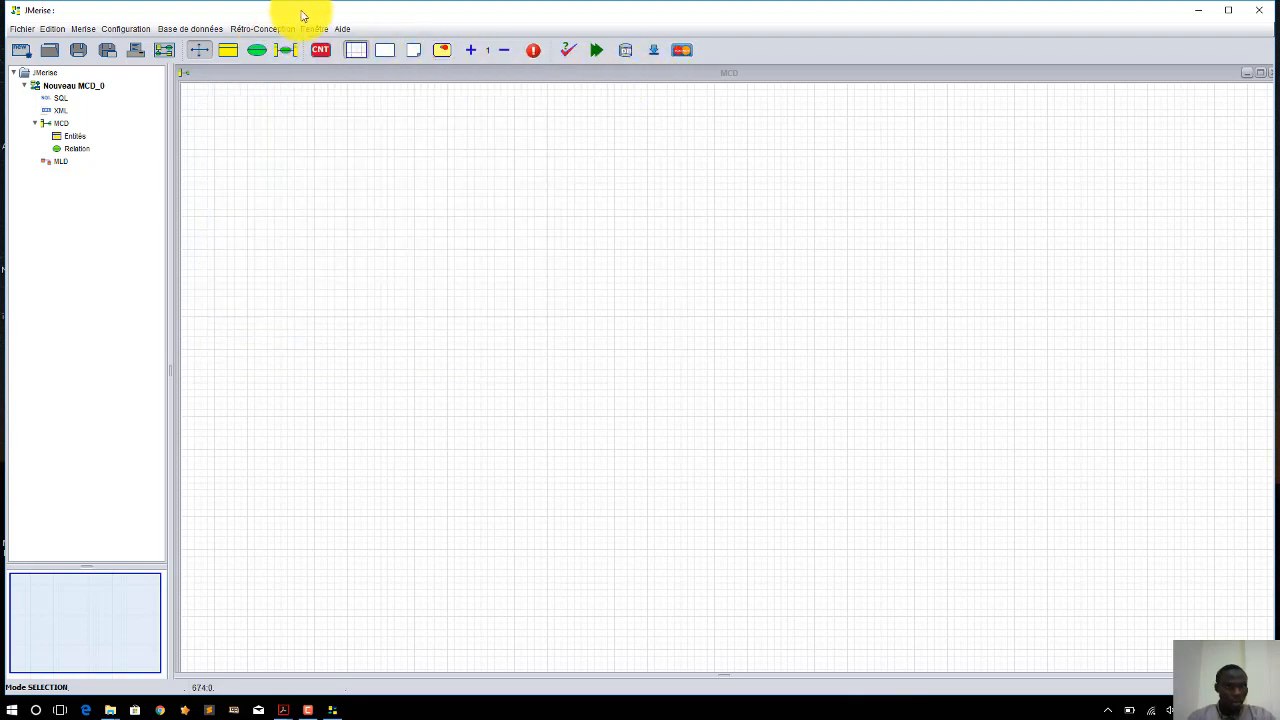
- Switch to main.pdf to read the Shopping Center exercise, and return to JMerise with its window maximized
left_click_drag(300, 14, 586, 40)
left_click(177, 185)
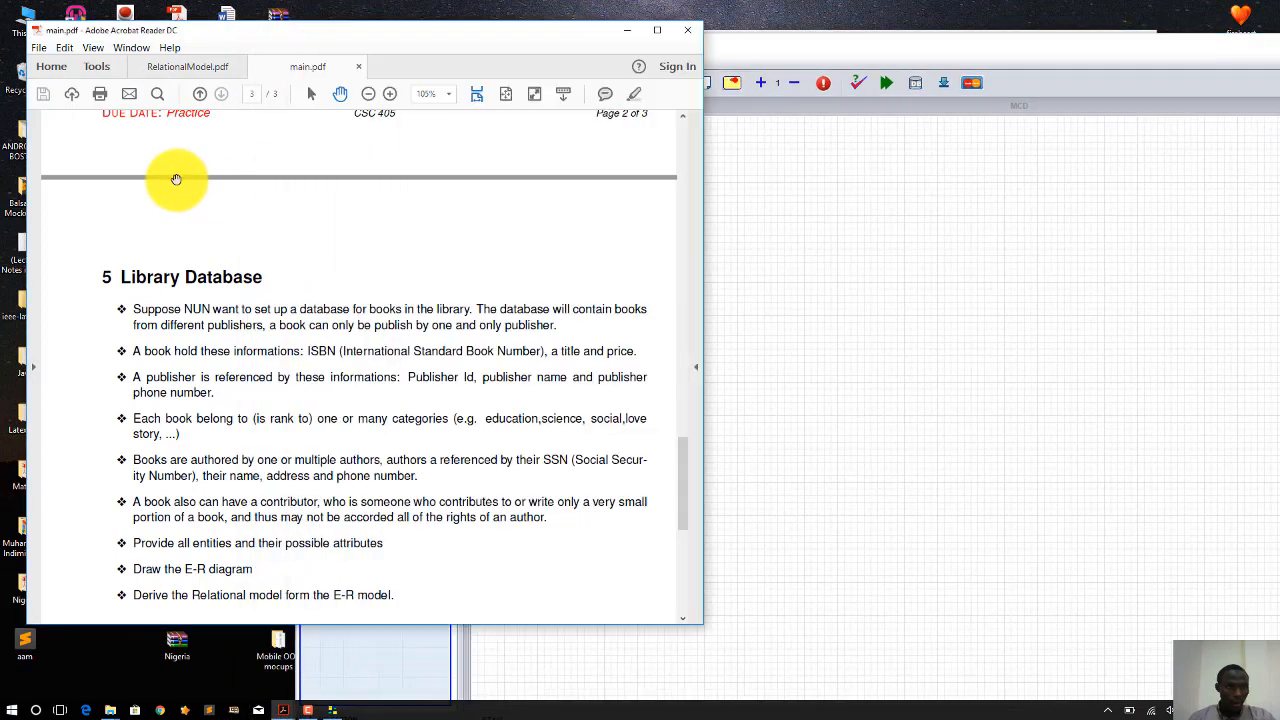
scroll(245, 290, "up", 3)
scroll(245, 290, "up", 6)
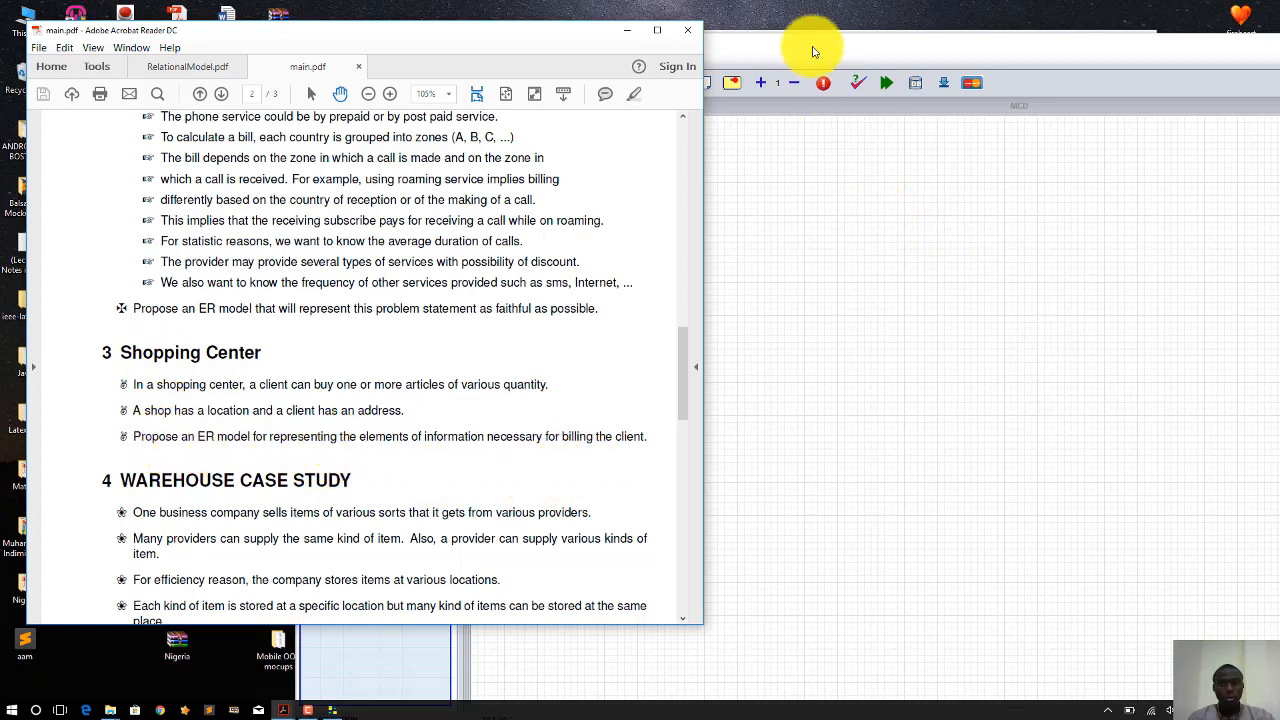
left_click_drag(808, 40, 1070, 57)
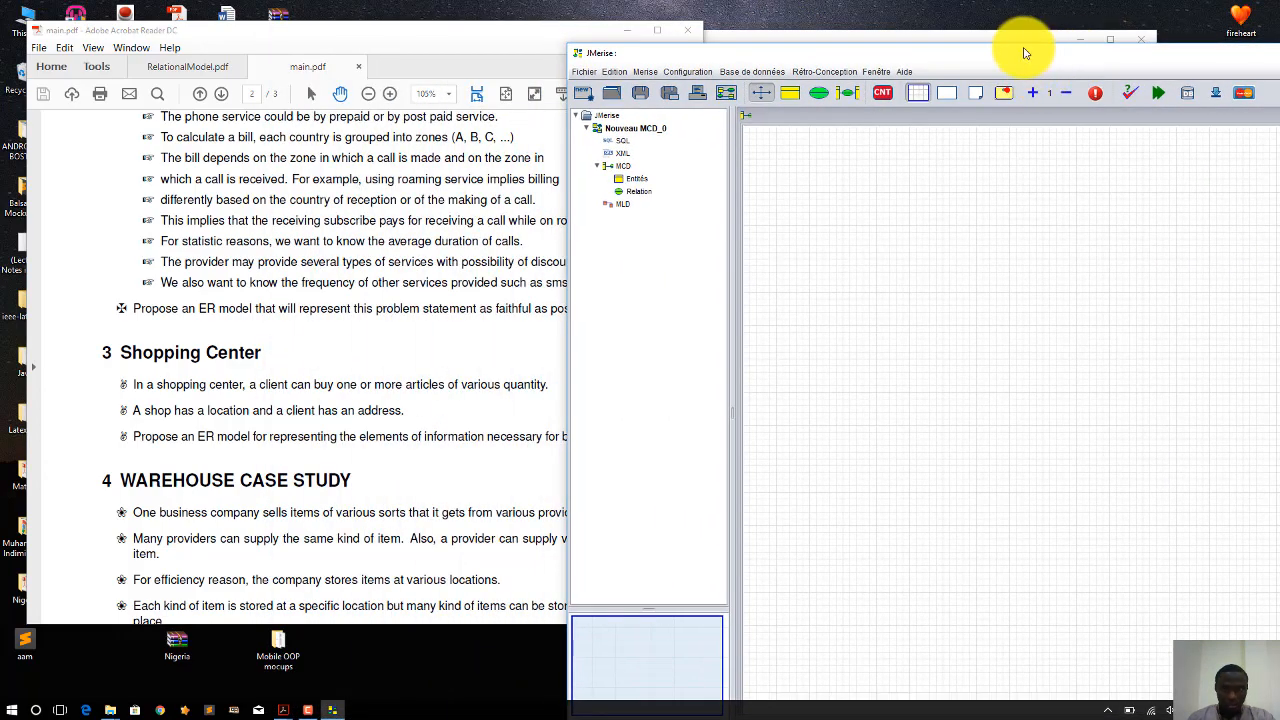
left_click_drag(971, 51, 443, 9)
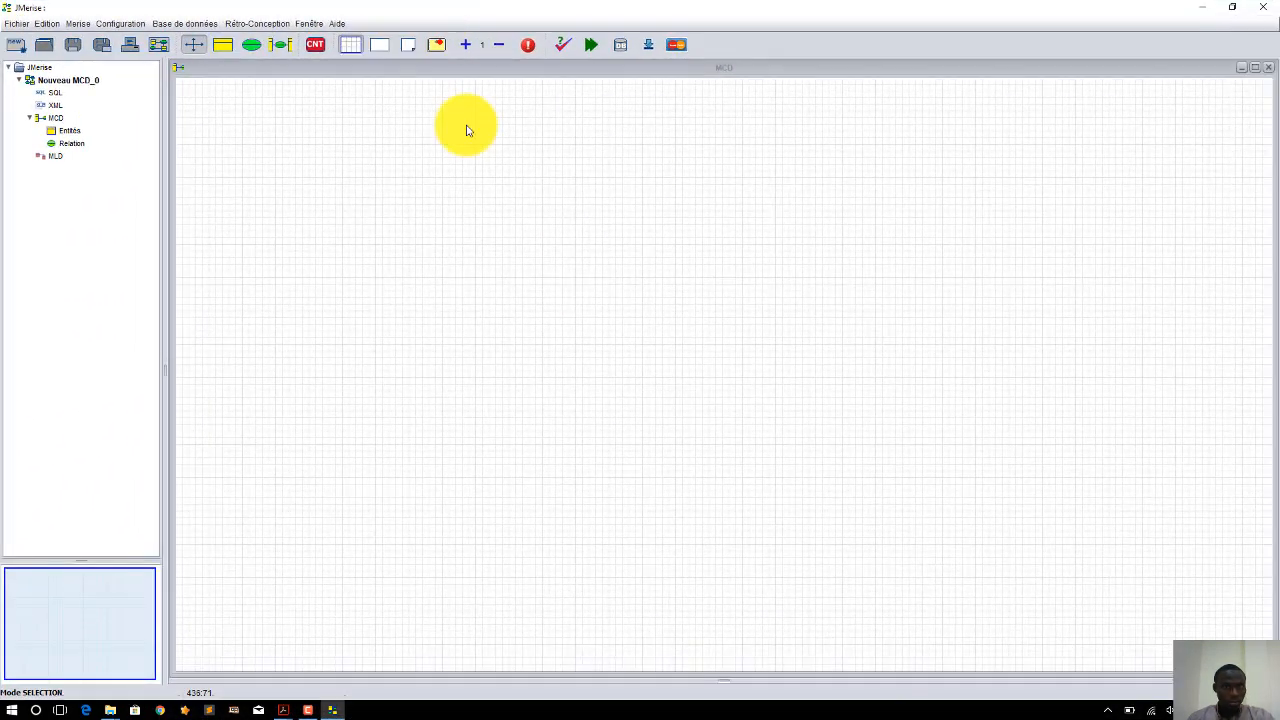
- Place a new entity in the upper-left area of the MCD canvas and name it Client
left_click(223, 46)
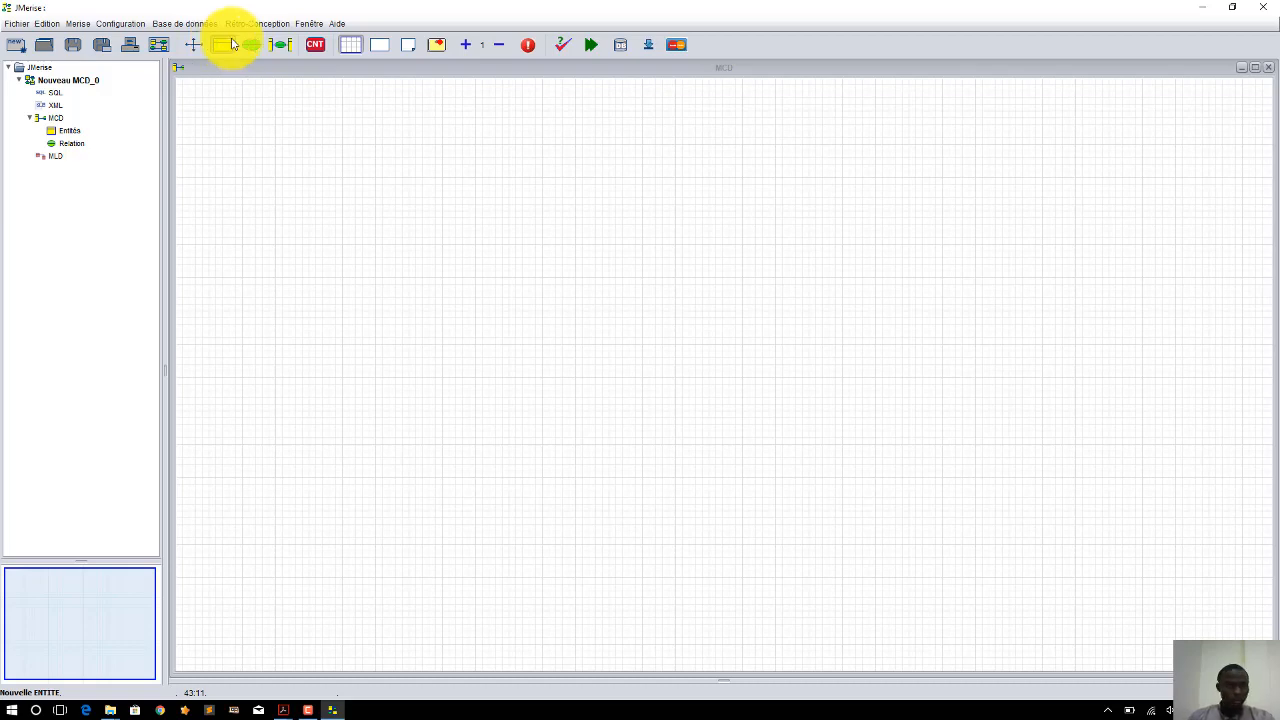
left_click(304, 137)
double_click(304, 139)
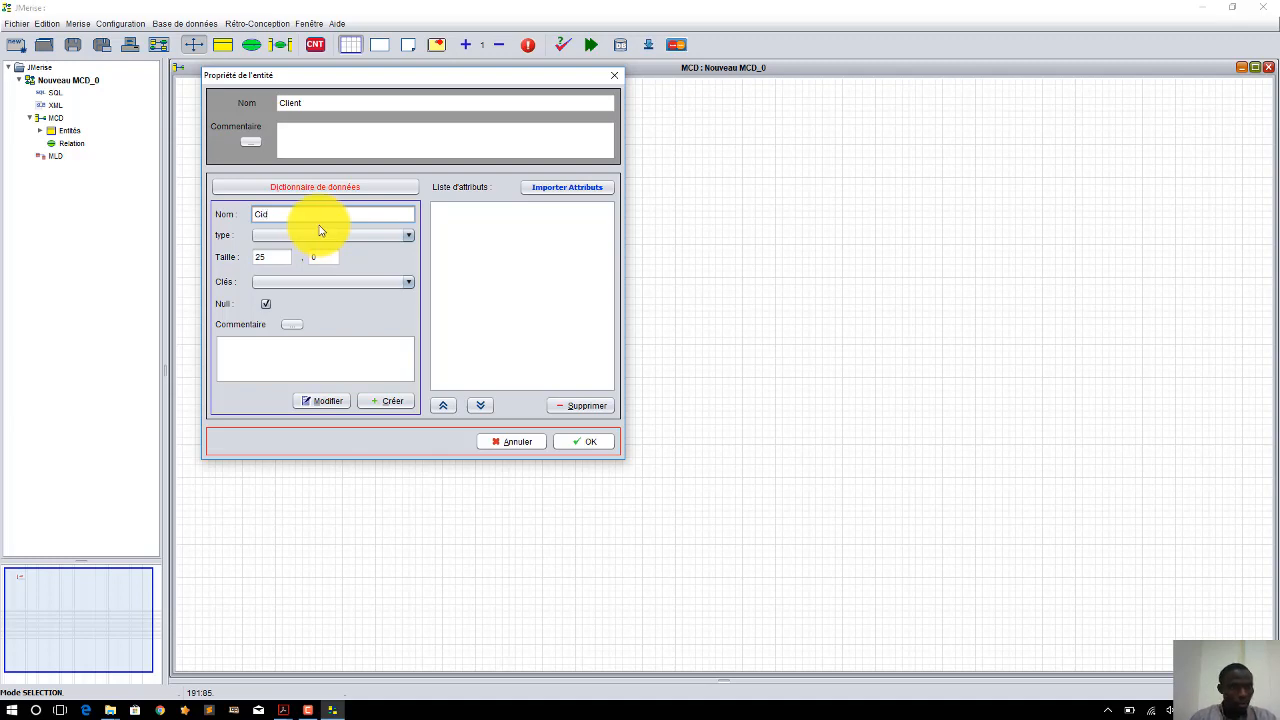
double_click(296, 103)
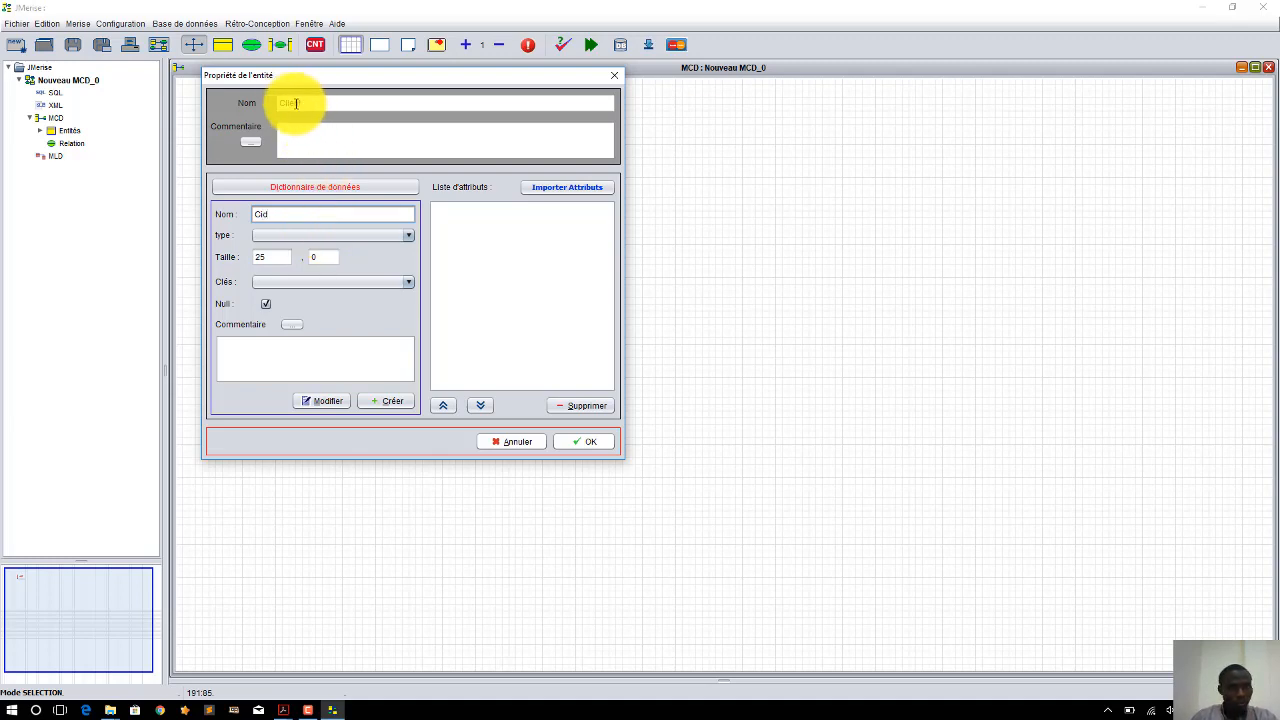
- Create the attribute Cid in the Client entity with type Auto_increment and key PRIMARY KEY
left_click(269, 214)
type("Cid")
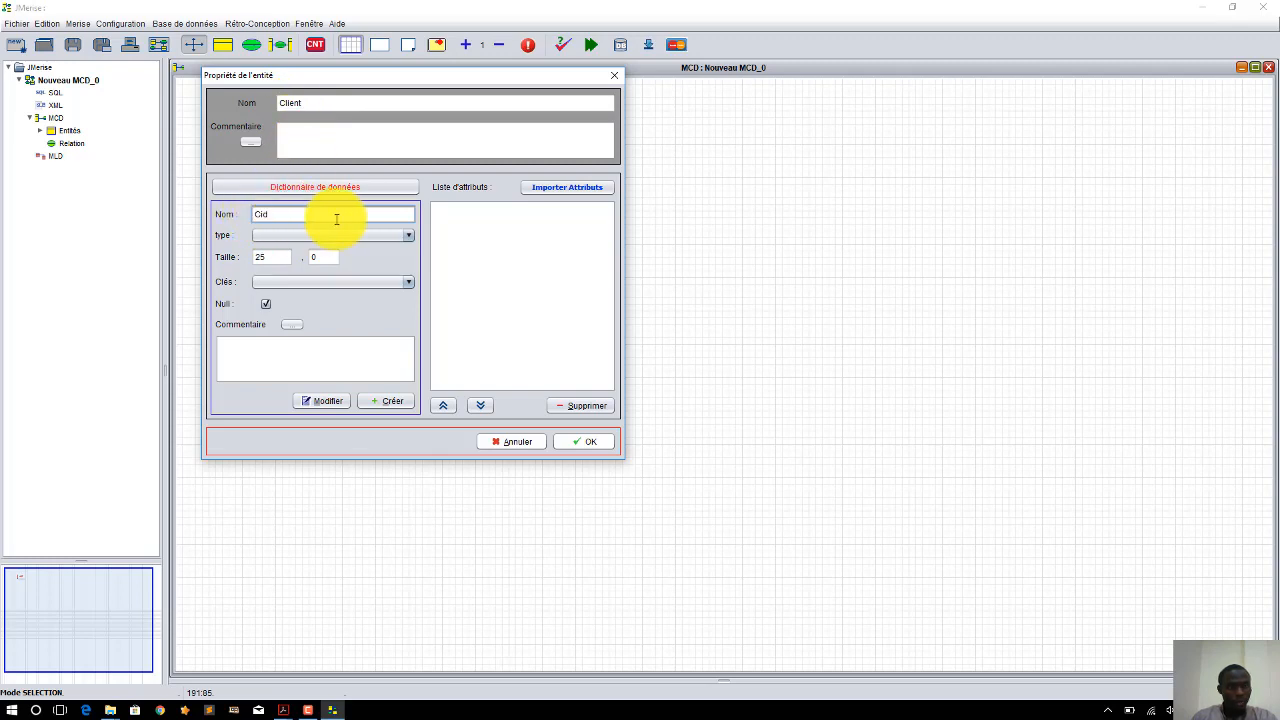
left_click(270, 235)
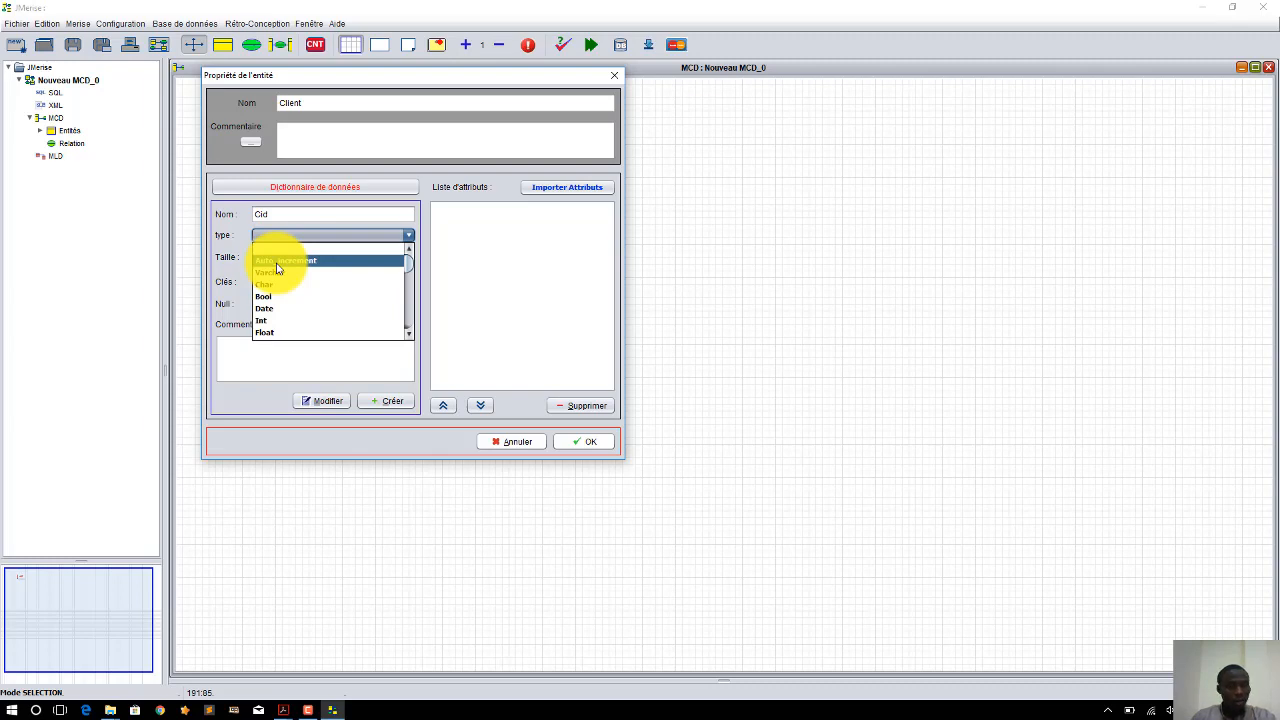
left_click(285, 261)
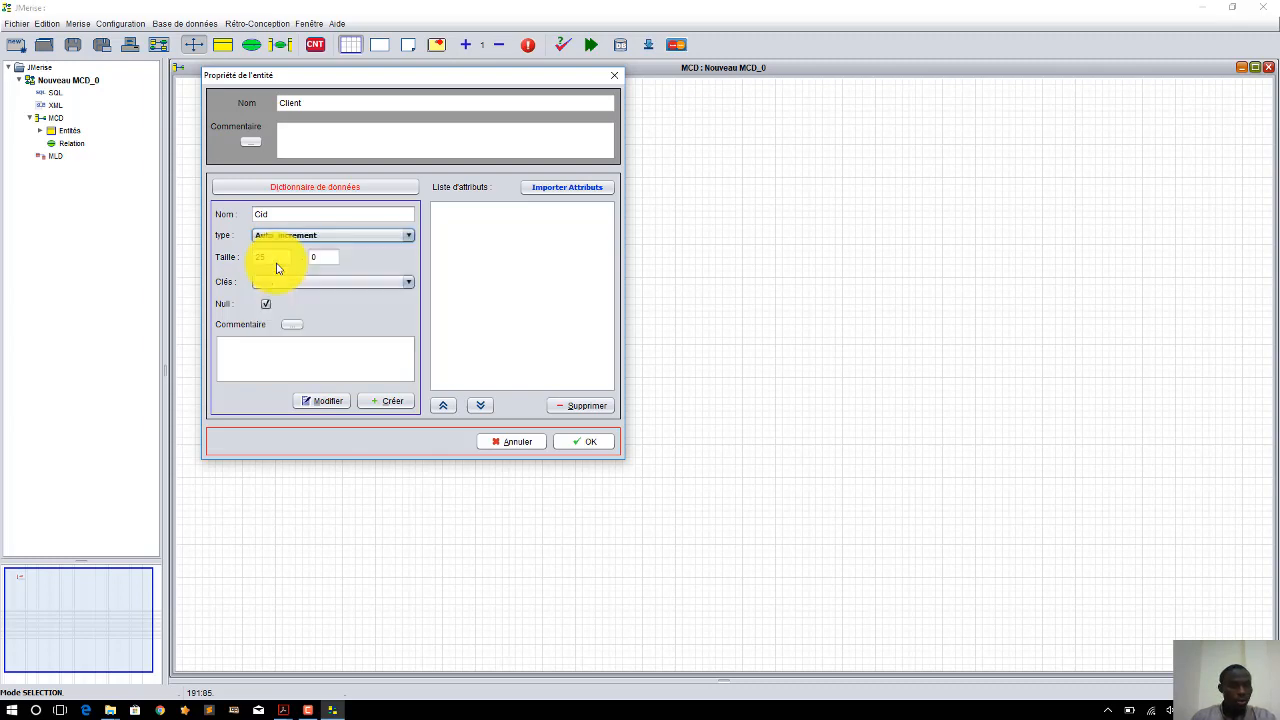
left_click(279, 288)
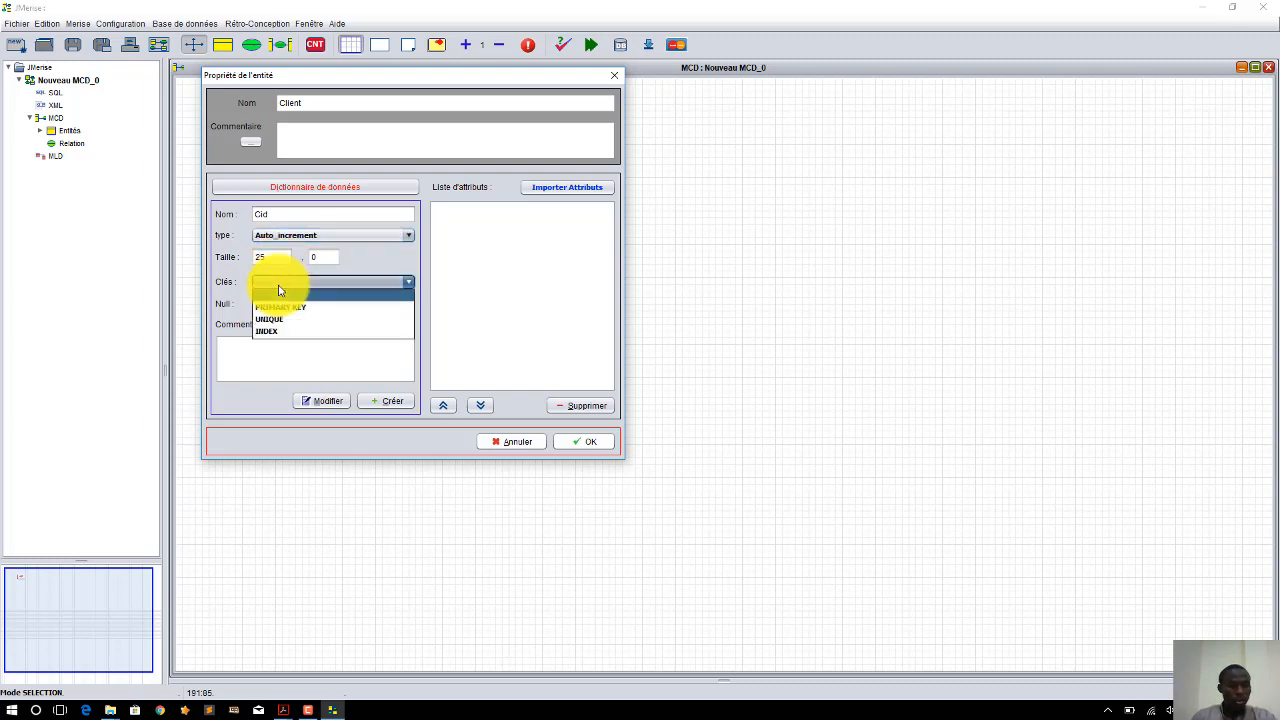
left_click(272, 306)
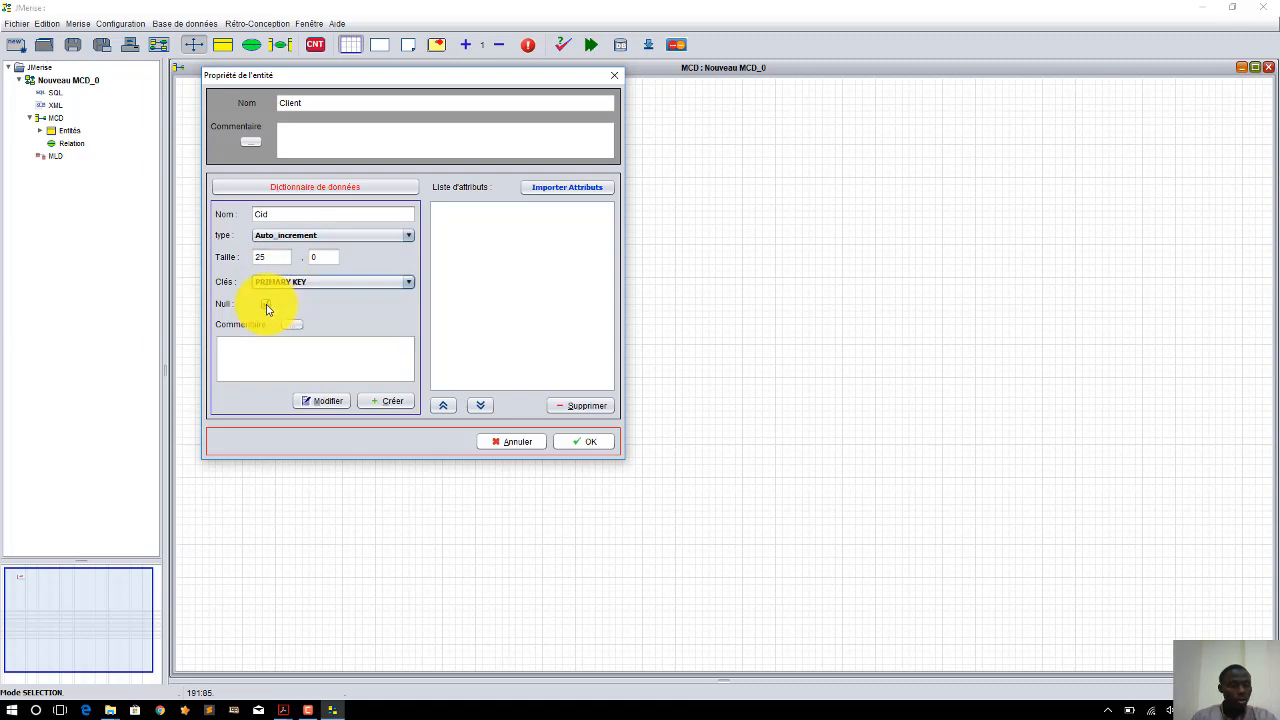
left_click(387, 401)
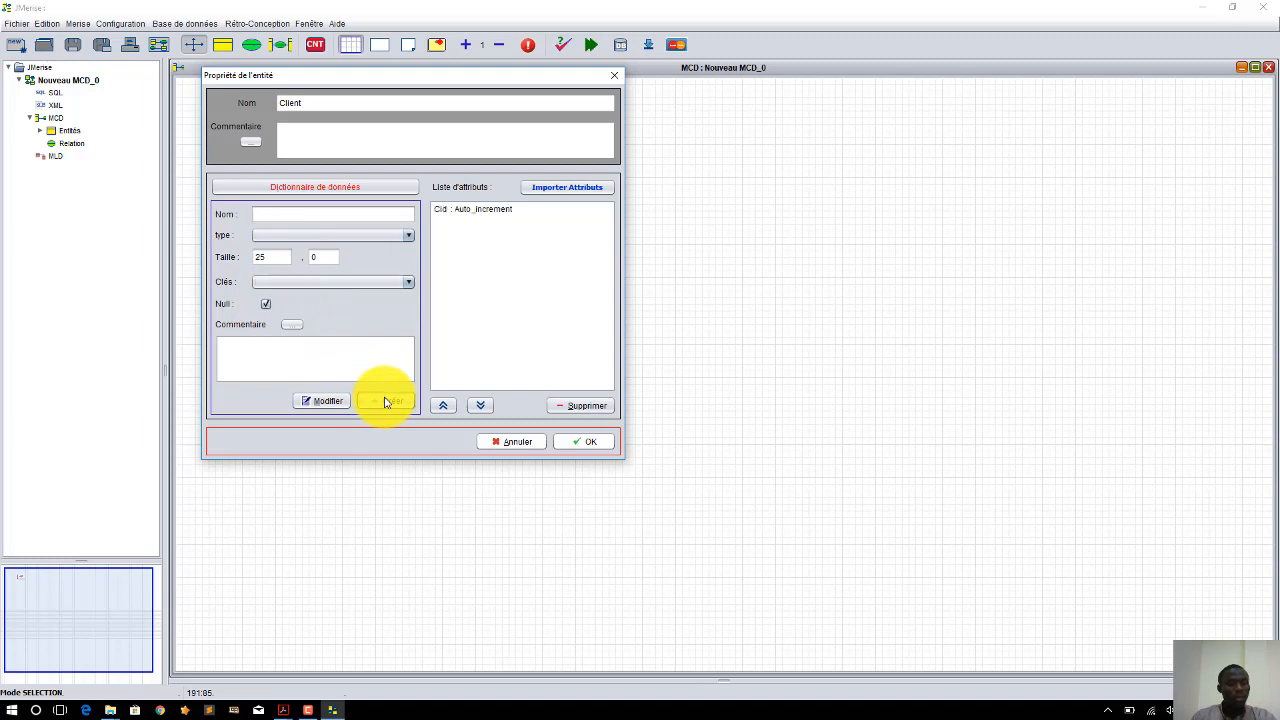
- Add the Varchar attributes Fname and Lname to the Client entity and confirm its properties
left_click(272, 217)
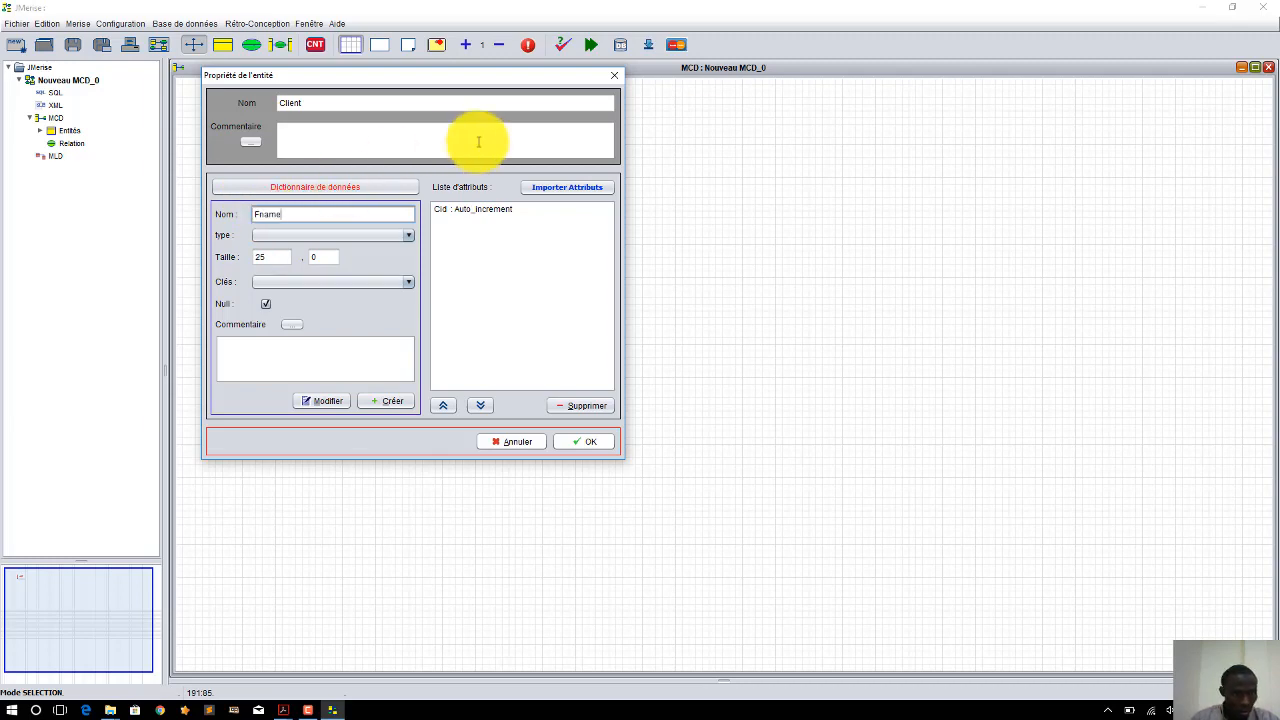
left_click(1104, 710)
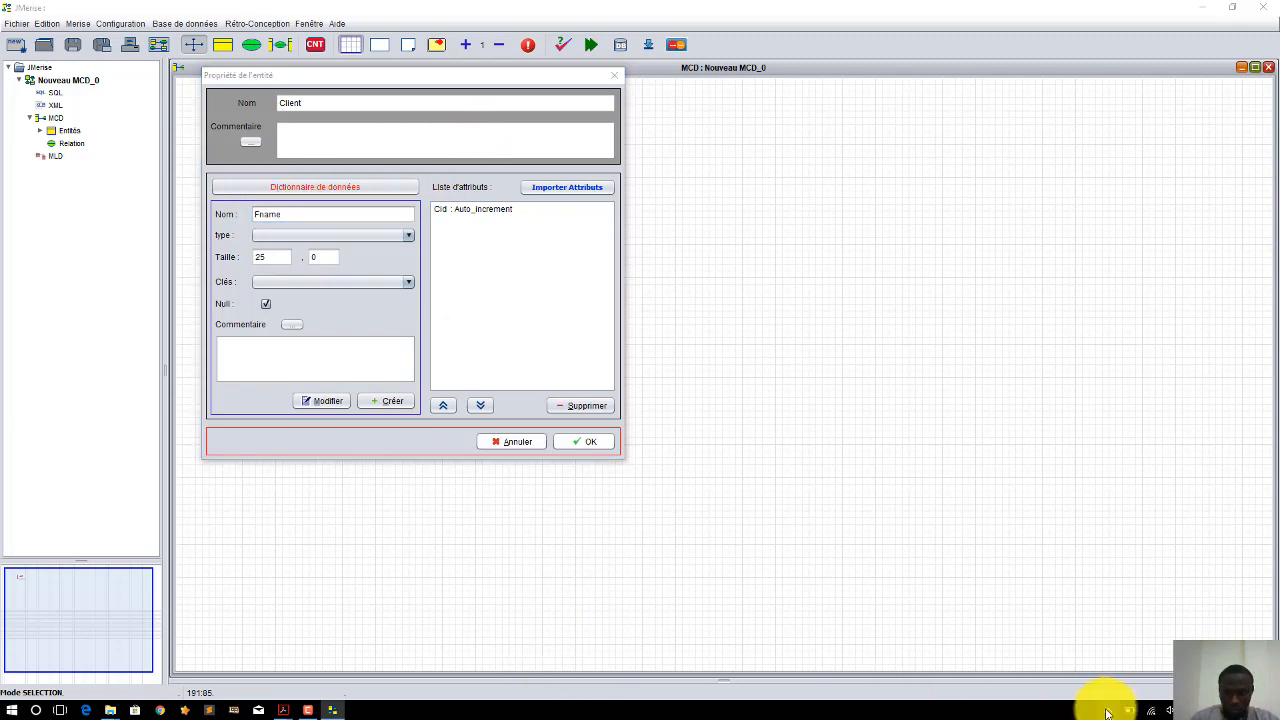
left_click(307, 710)
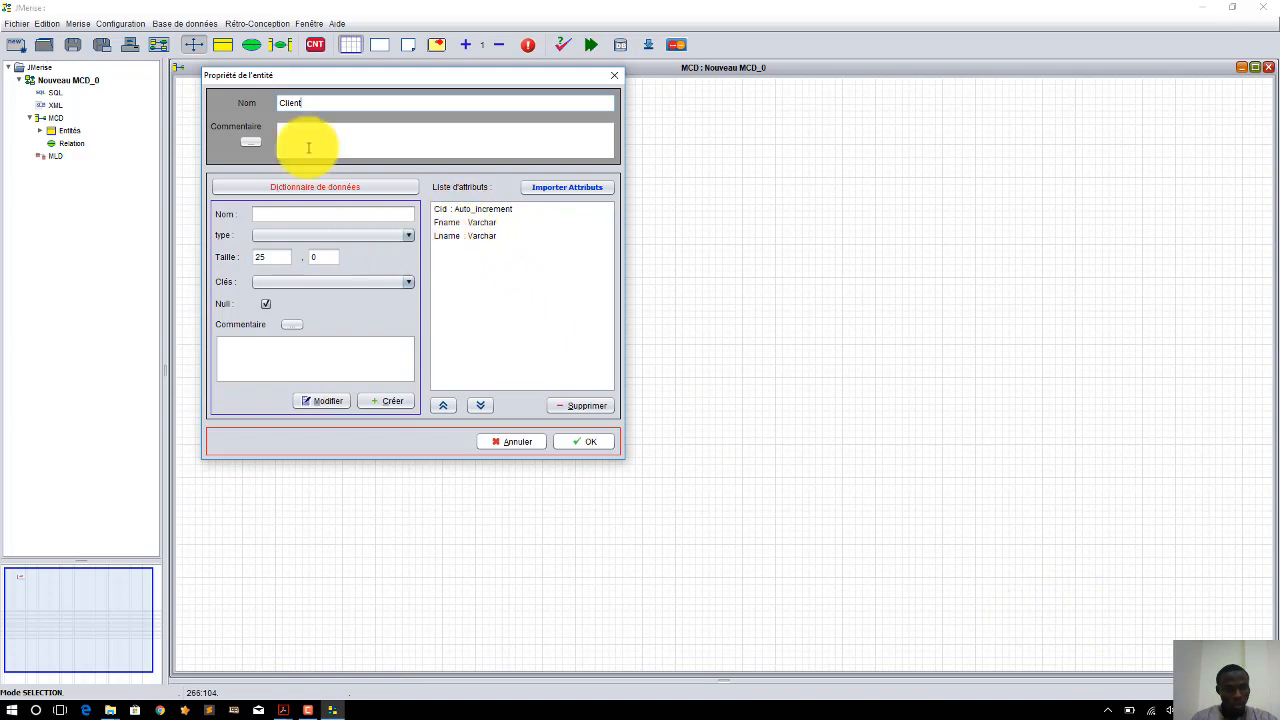
left_click(594, 443)
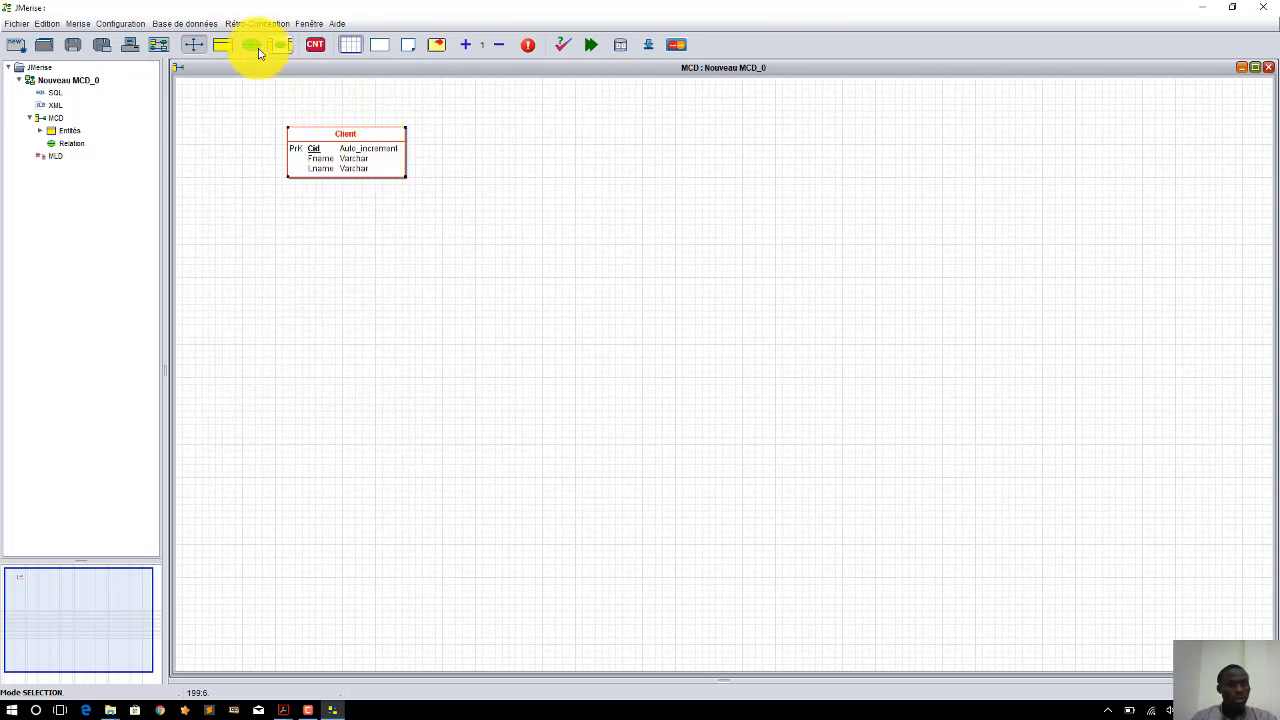
- Add a second entity named Article without attributes, just right of Client on the MCD canvas
left_click(224, 46)
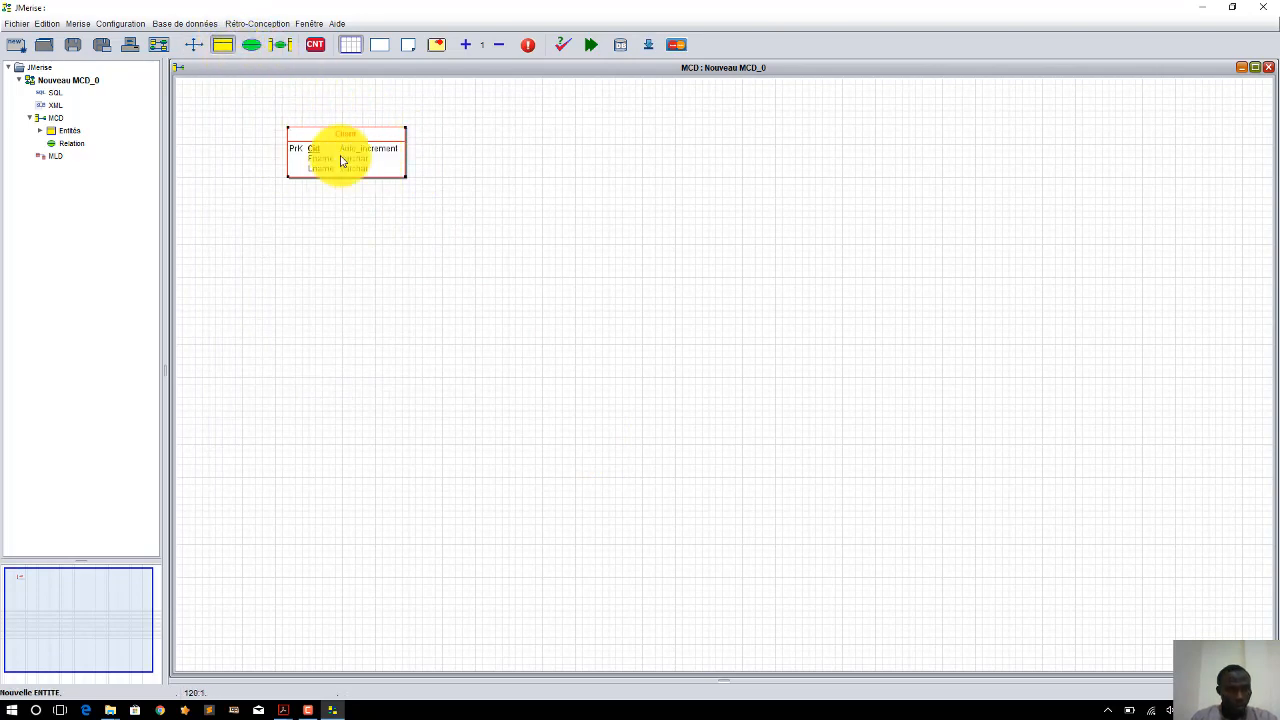
left_click(451, 172)
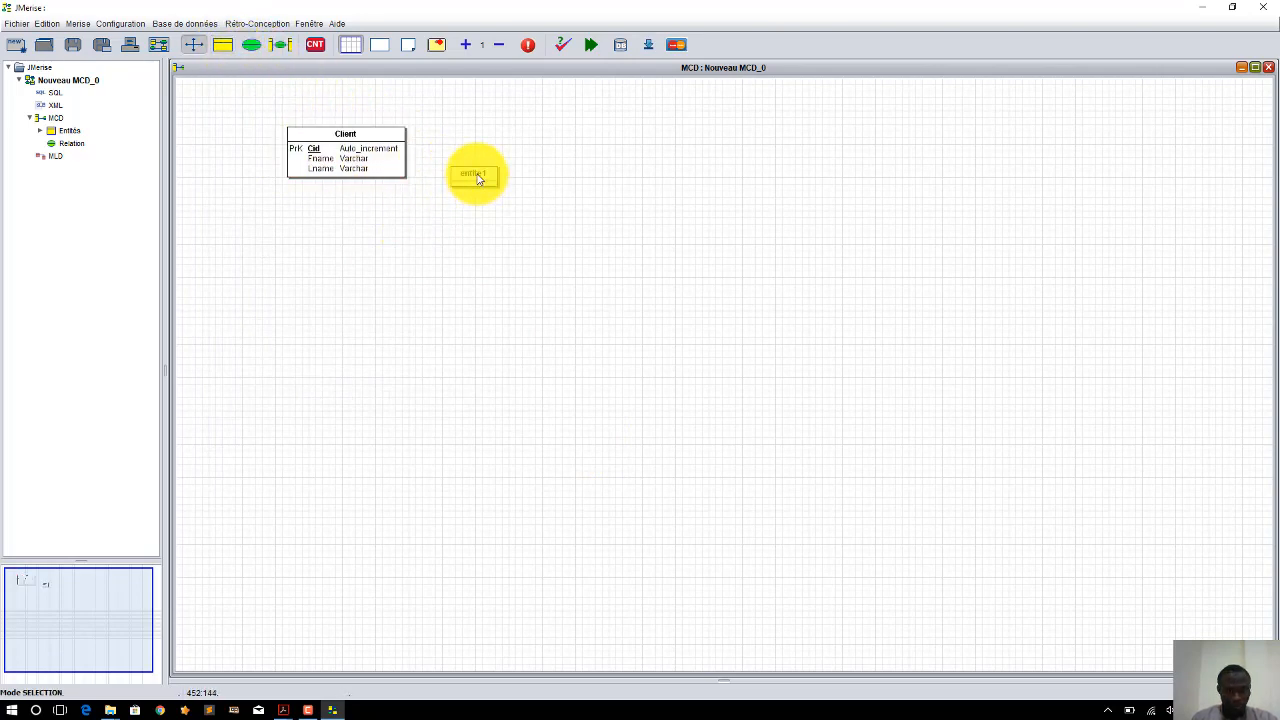
double_click(478, 176)
left_click_drag(400, 88, 656, 158)
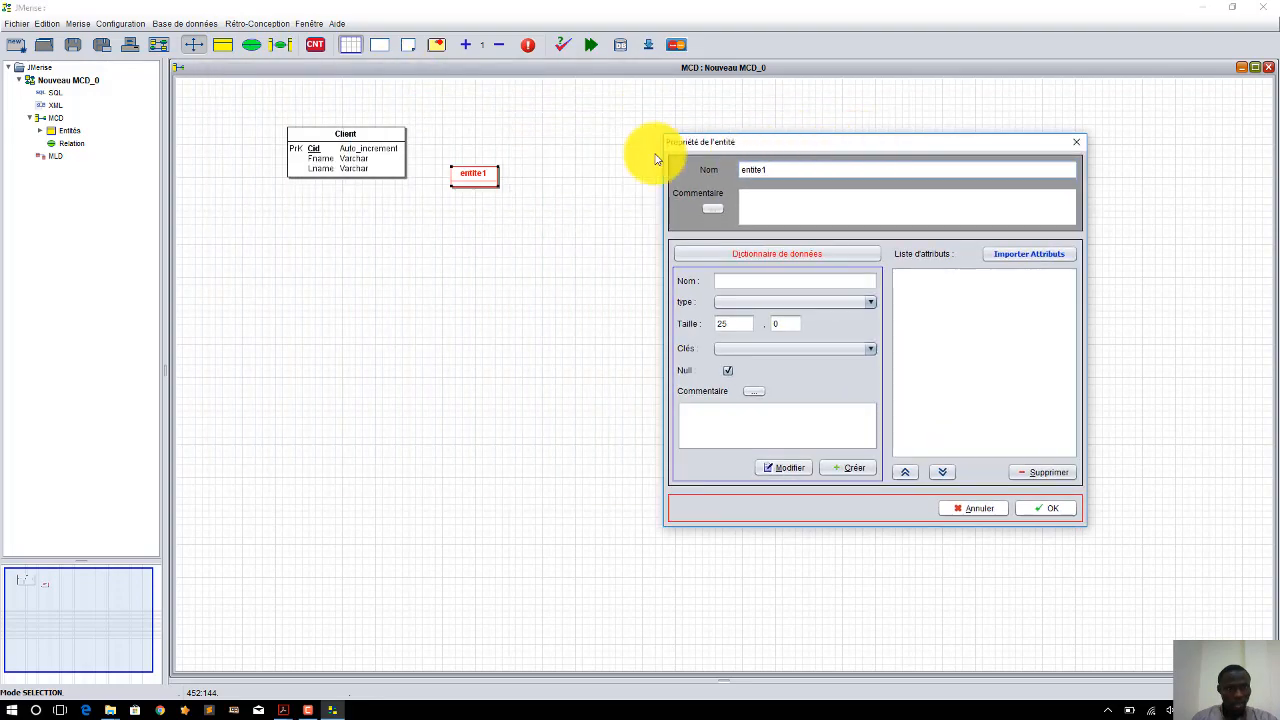
left_click_drag(800, 170, 683, 156)
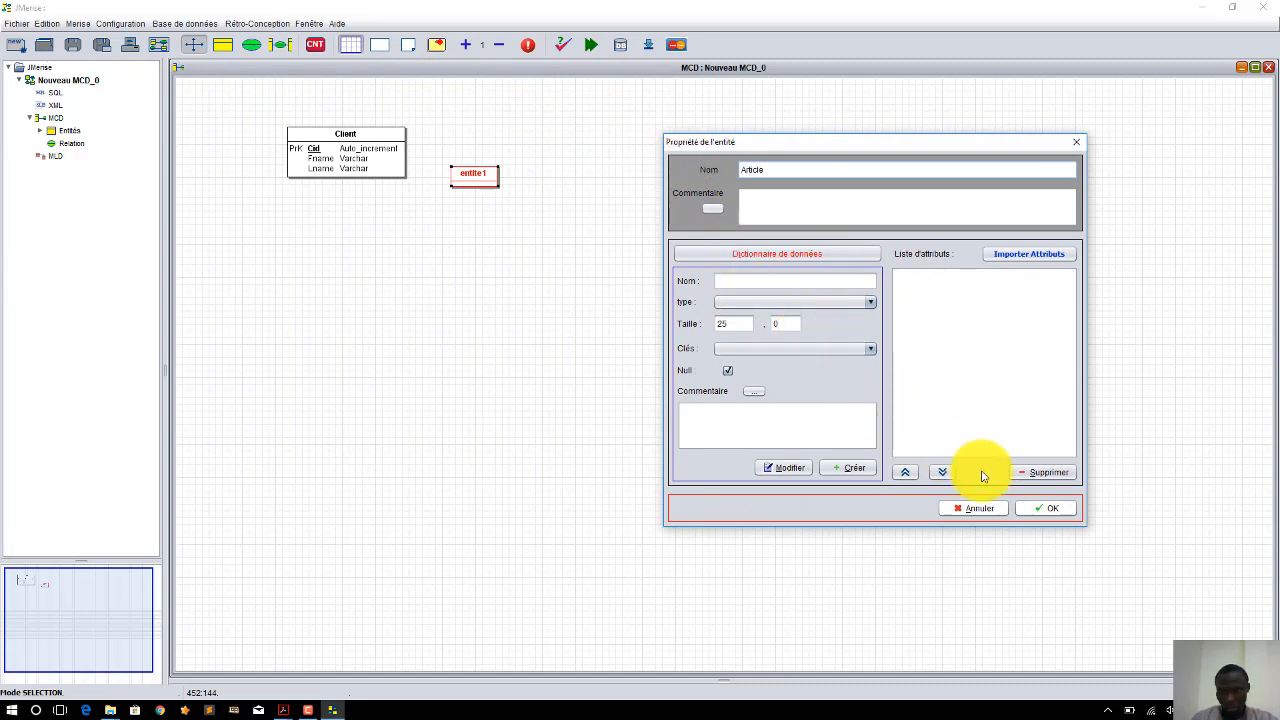
left_click(1033, 516)
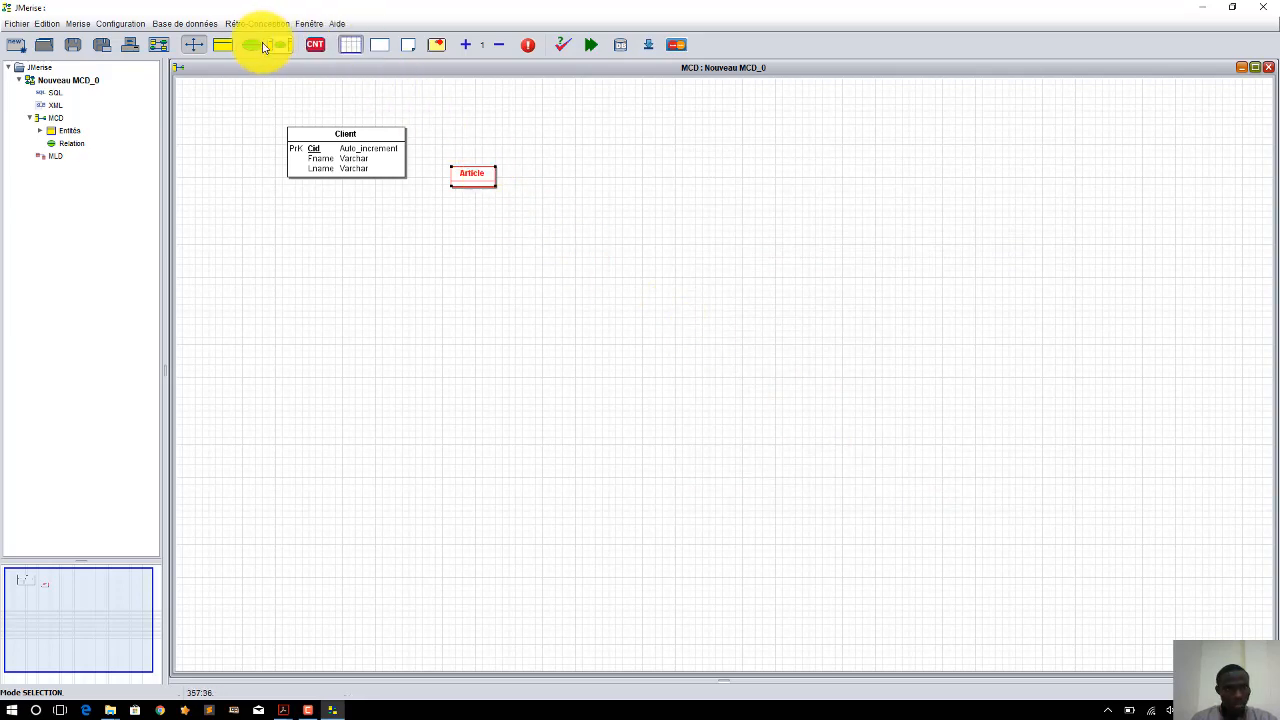
- Add a third entity named Shop without attributes, to the right of Article
left_click(222, 44)
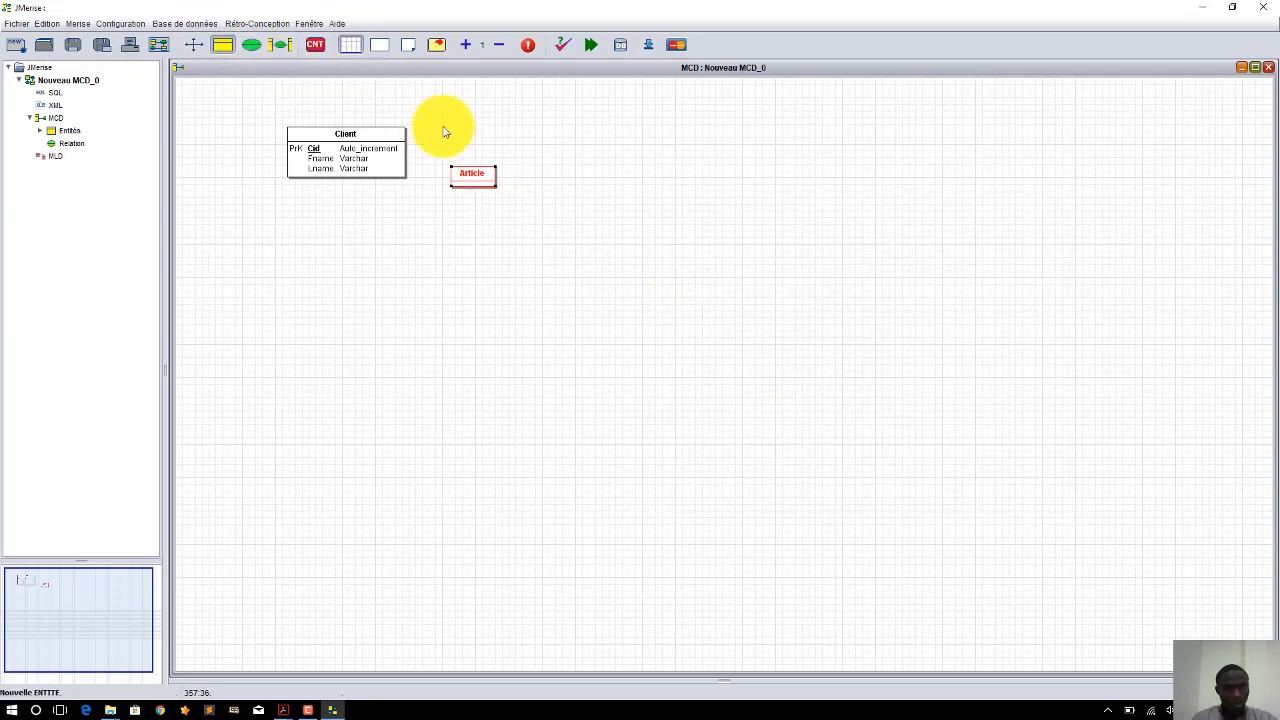
left_click(548, 158)
double_click(566, 162)
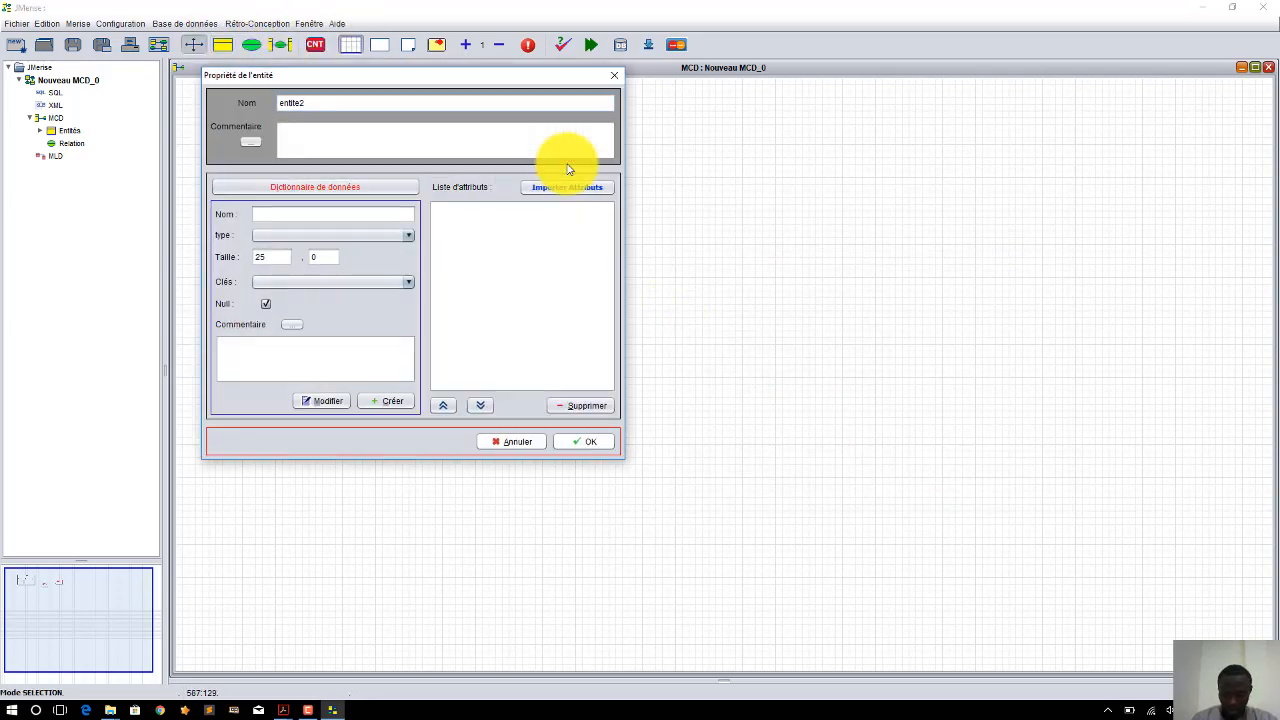
left_click_drag(306, 102, 233, 95)
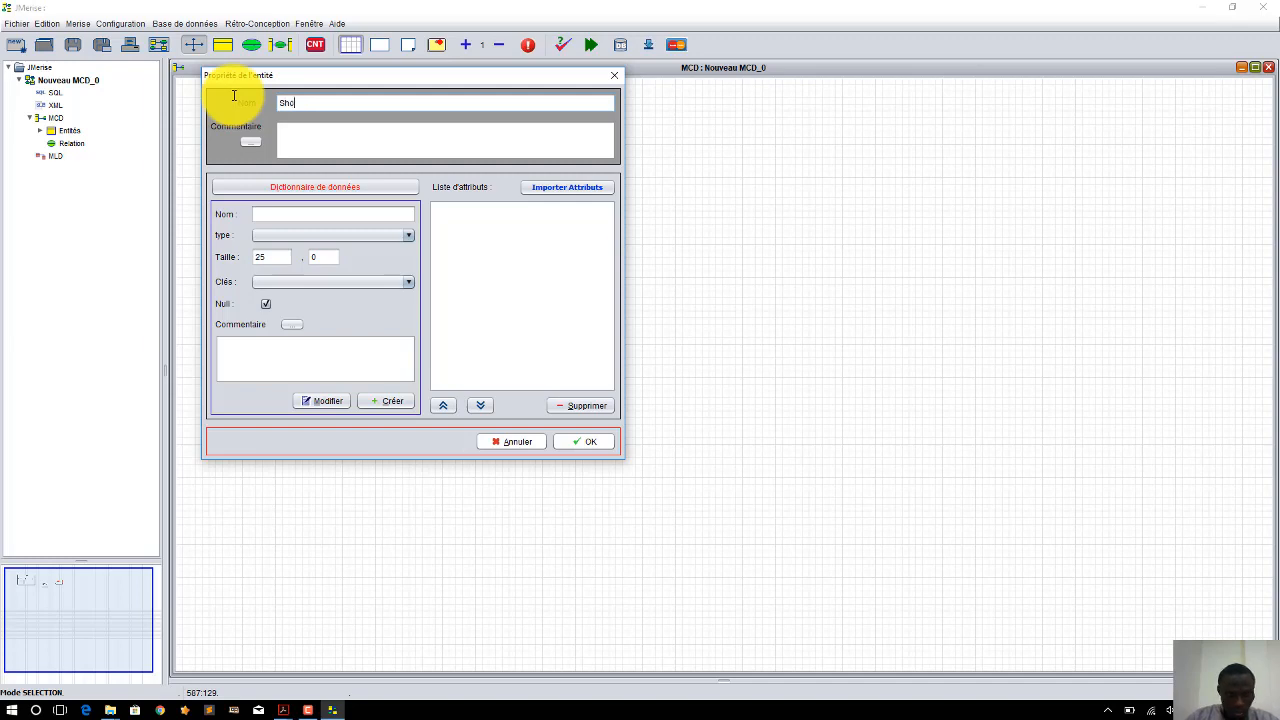
left_click(580, 442)
- Add an entity named Town without attributes, well below Shop on the MCD canvas
left_click(226, 46)
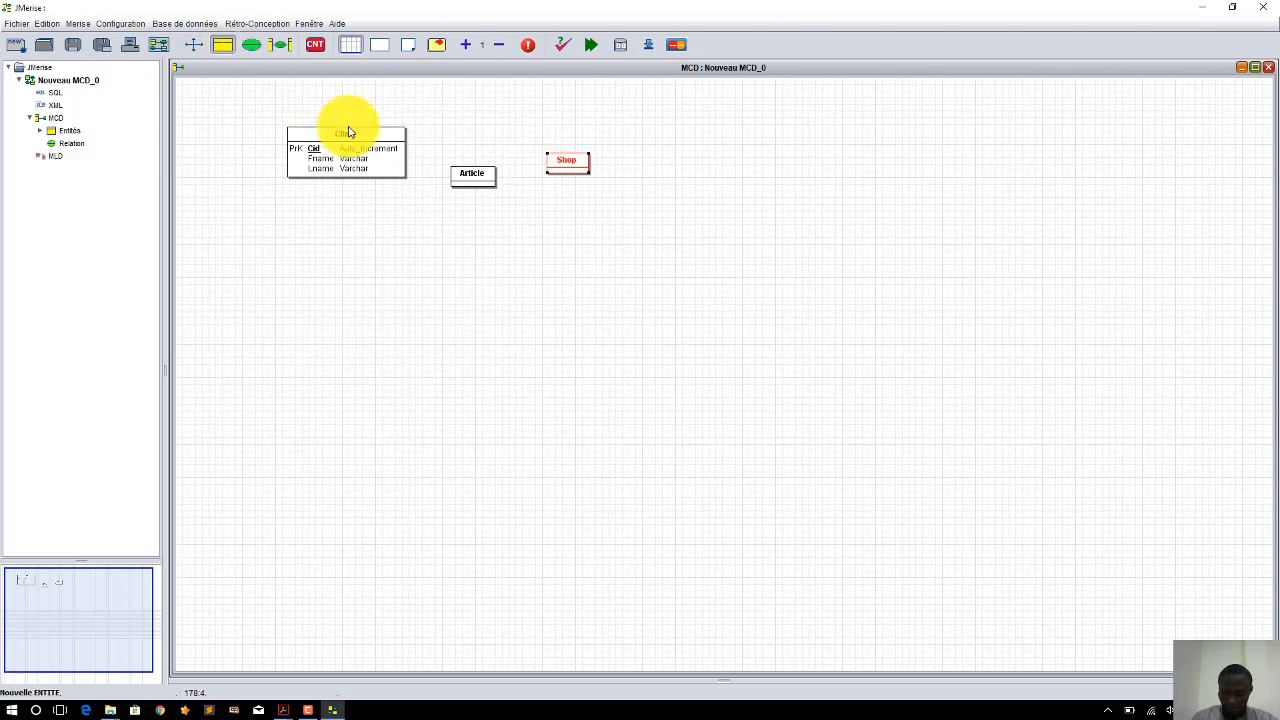
left_click(548, 339)
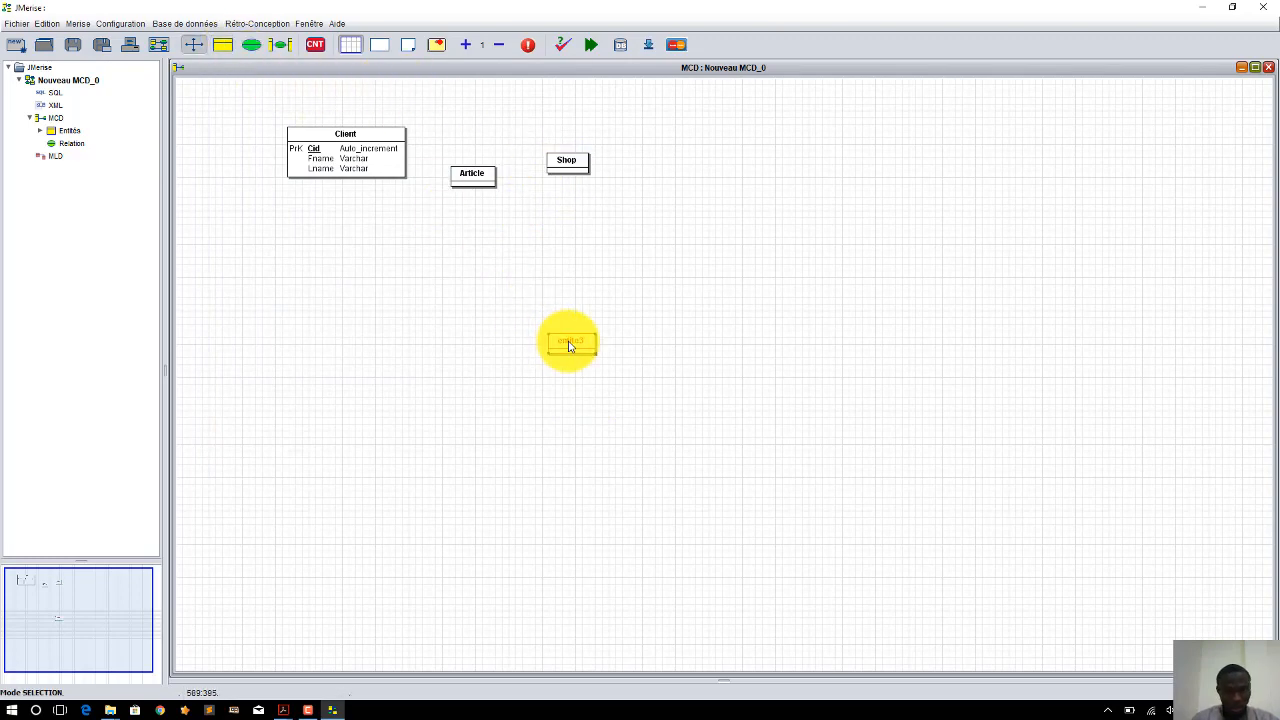
double_click(566, 342)
left_click_drag(352, 102, 218, 105)
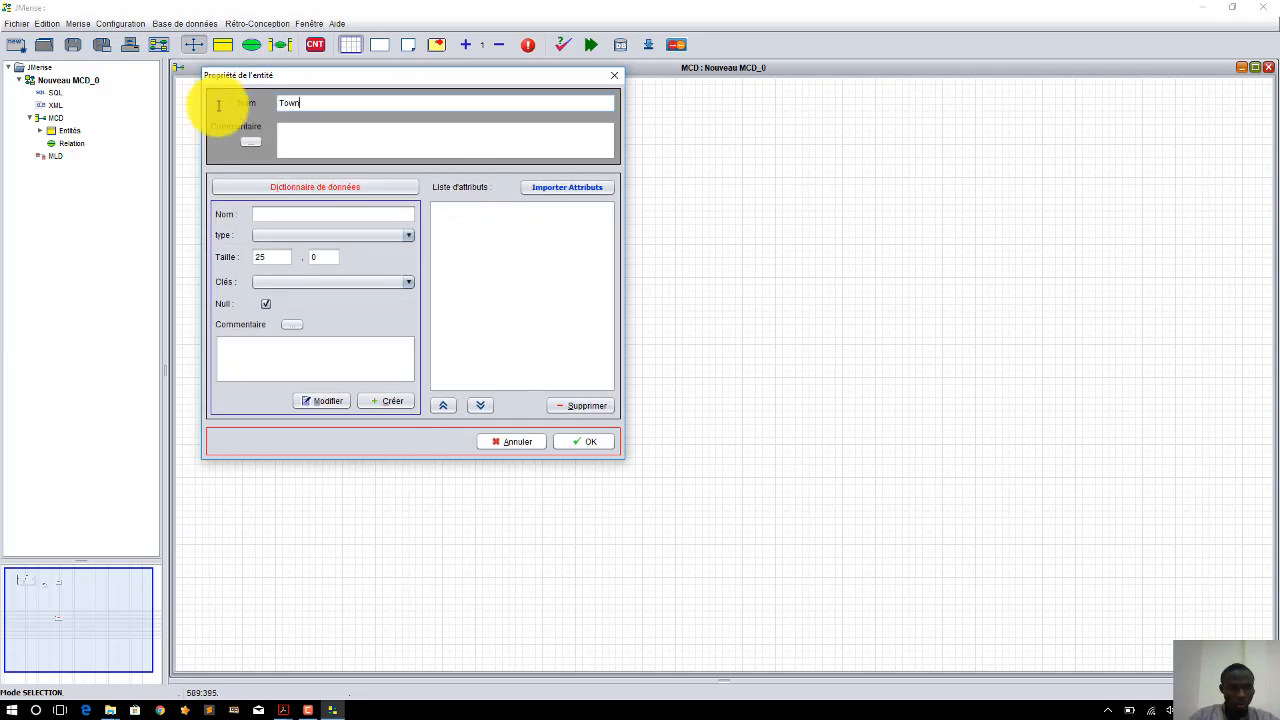
type("Town")
left_click(583, 442)
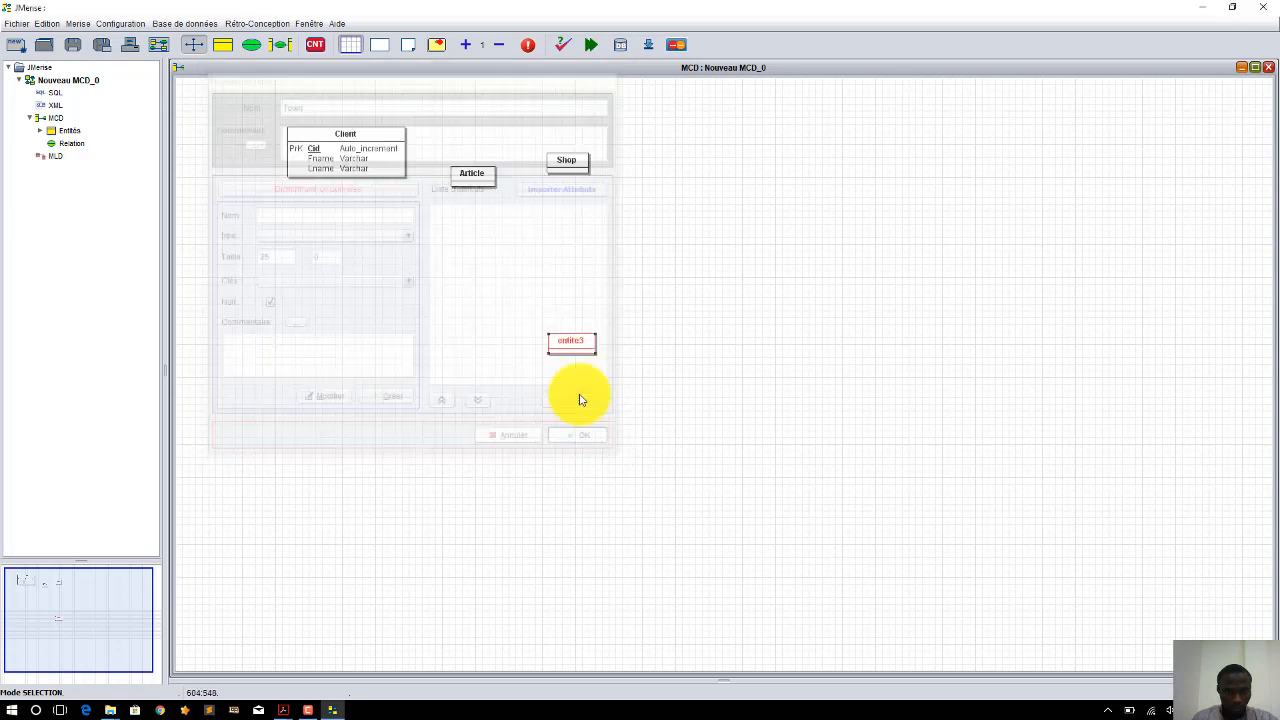
- Add an entity named Loc_gov without attributes, just below and between Client and Article
left_click(222, 44)
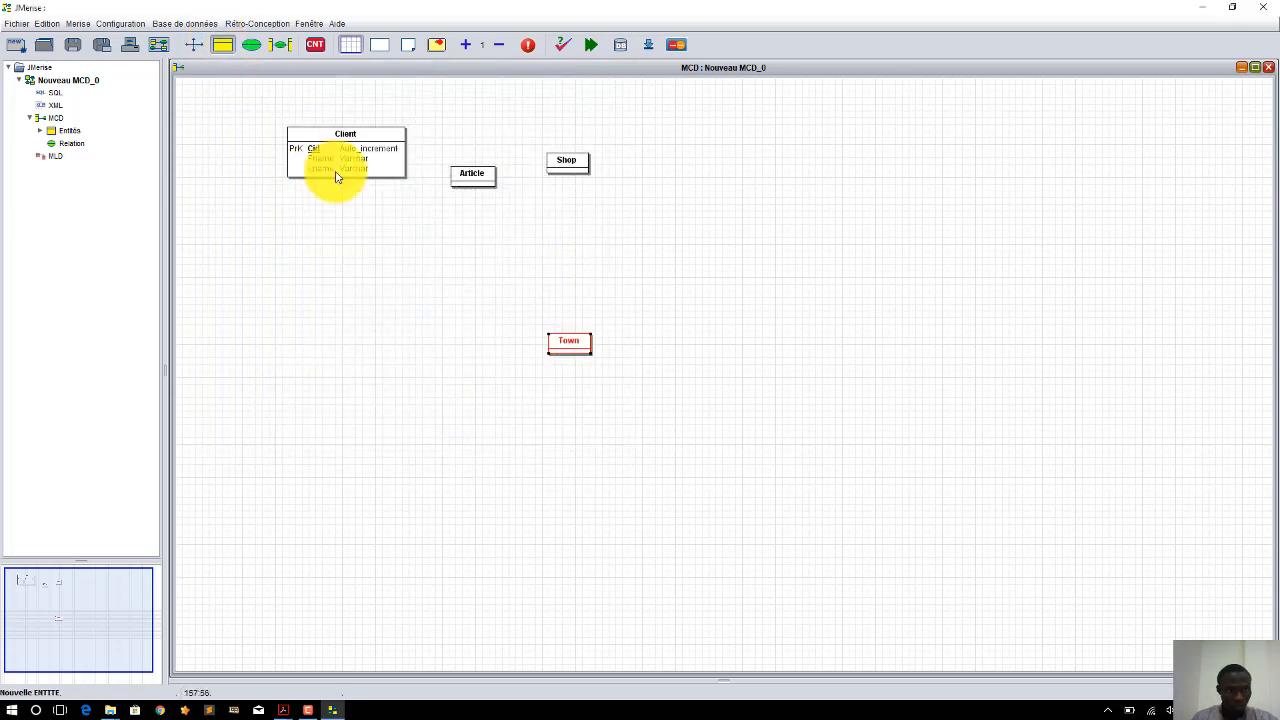
left_click(400, 215)
double_click(408, 215)
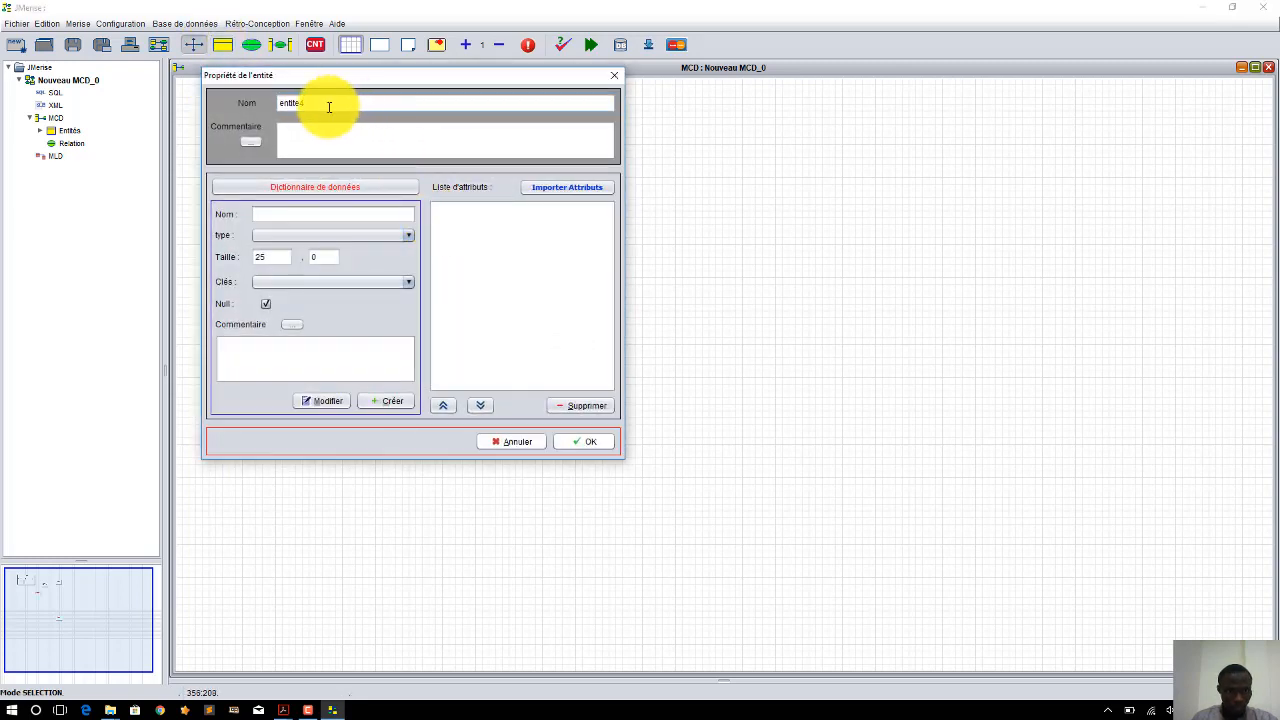
left_click_drag(329, 103, 217, 100)
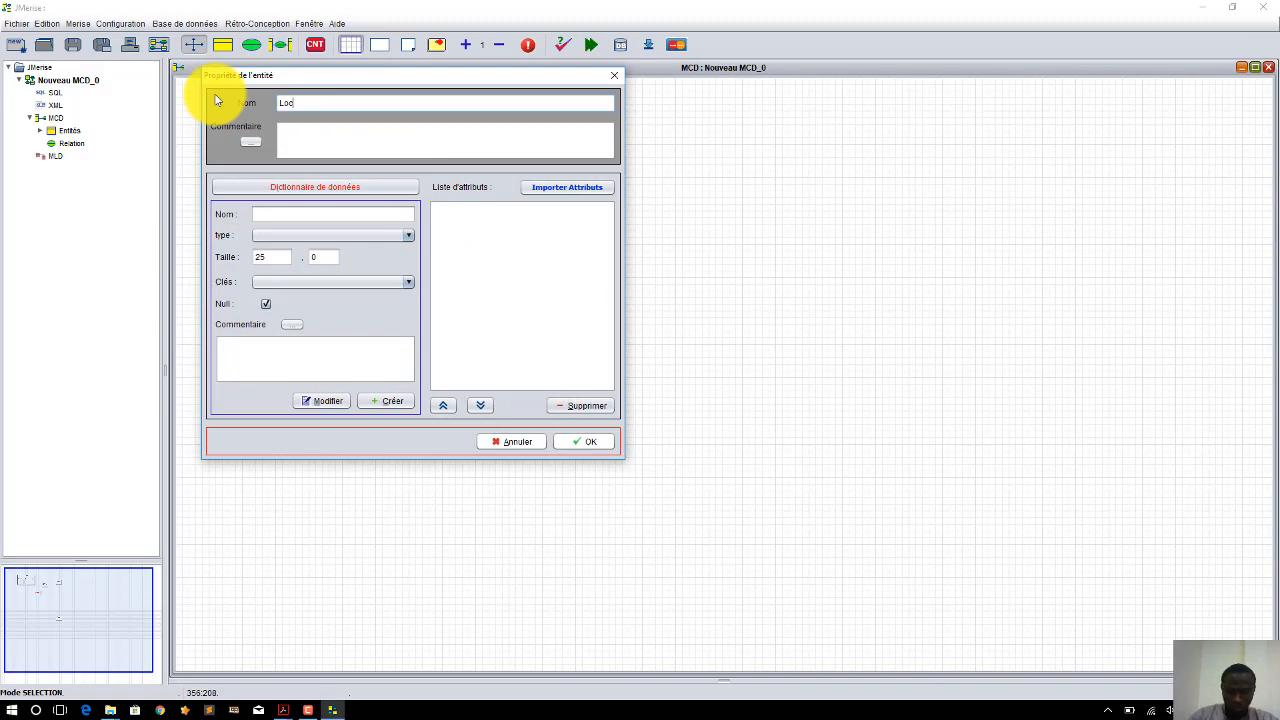
type("Loc_gov")
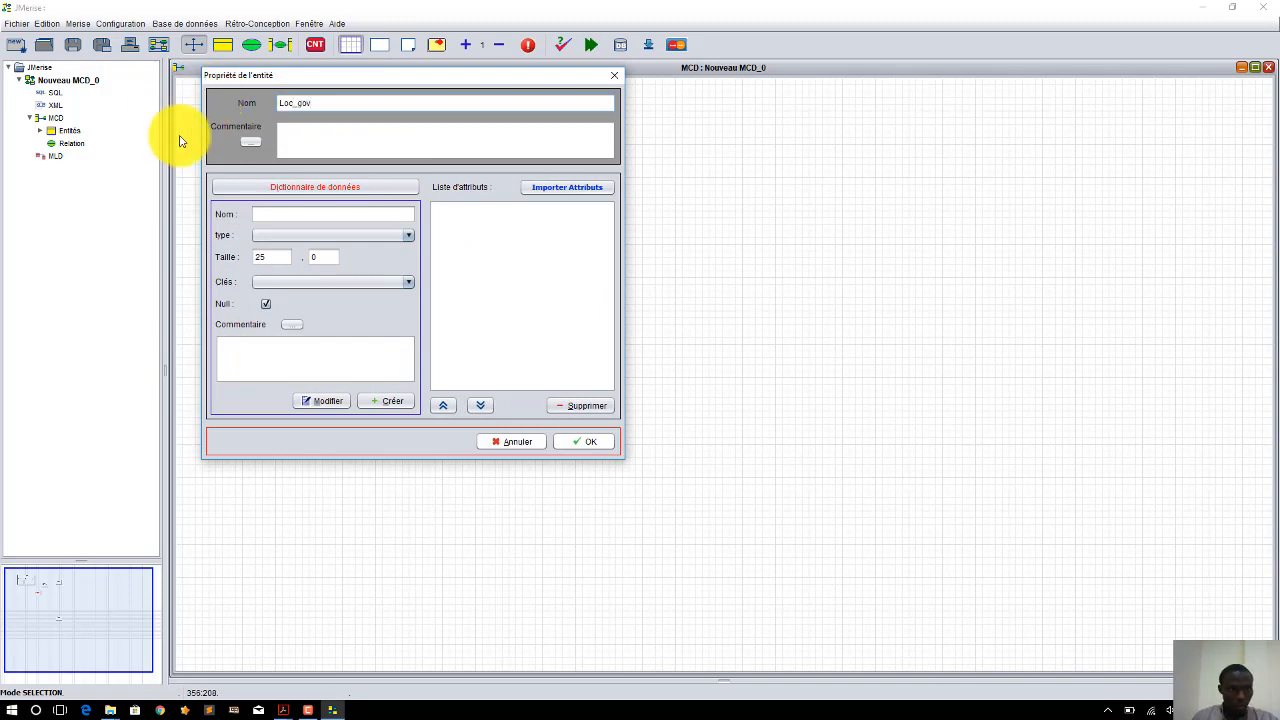
left_click(575, 442)
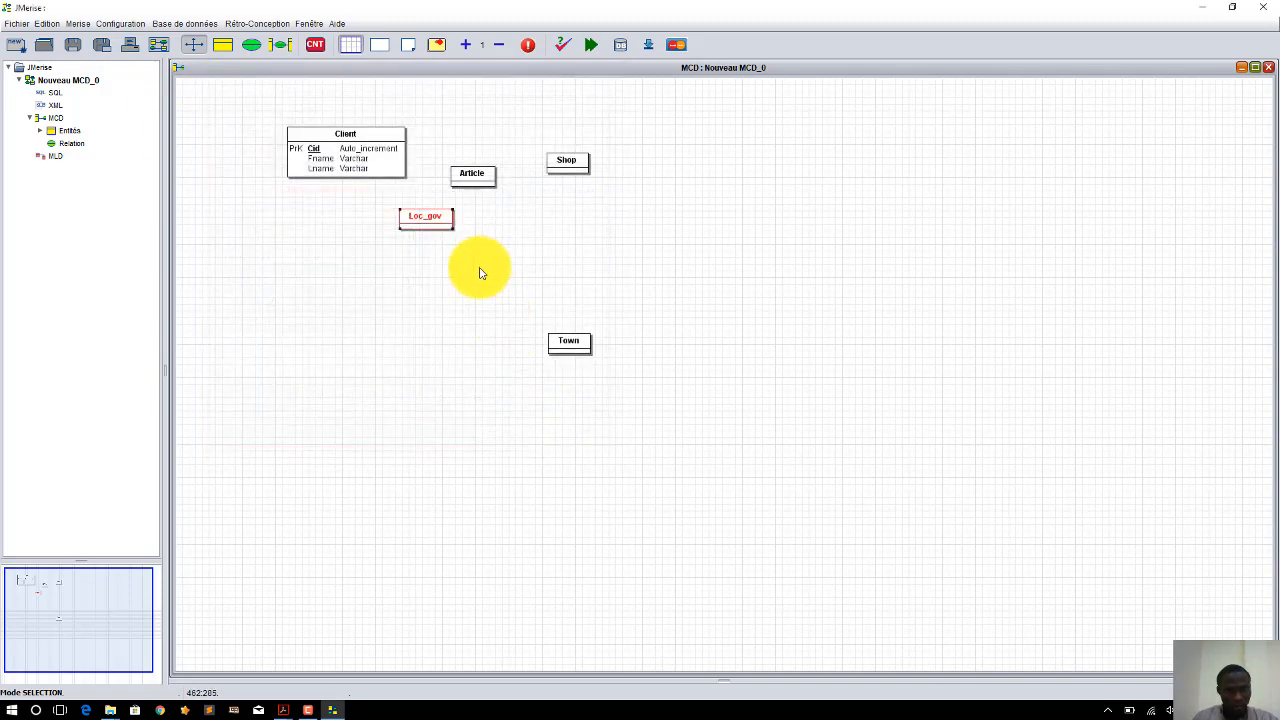
- Add an entity named State without attributes, between Shop and Town and slightly to their right
left_click(222, 44)
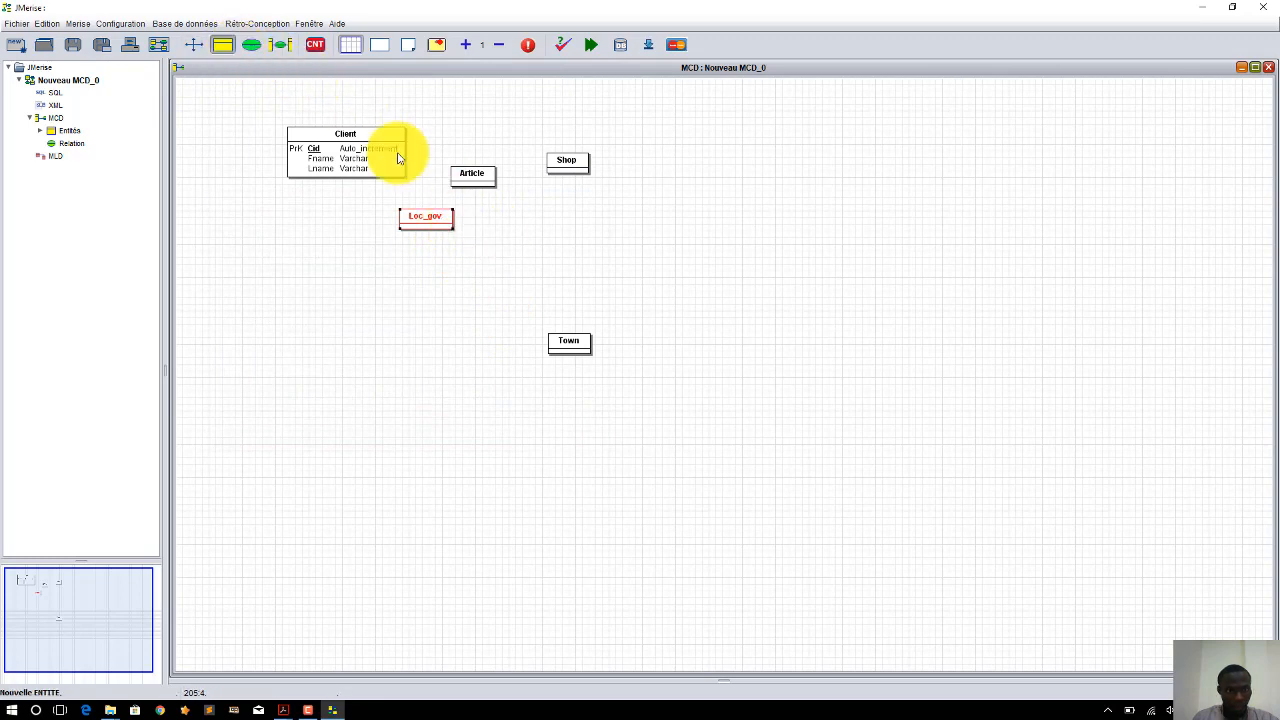
left_click(586, 251)
double_click(588, 260)
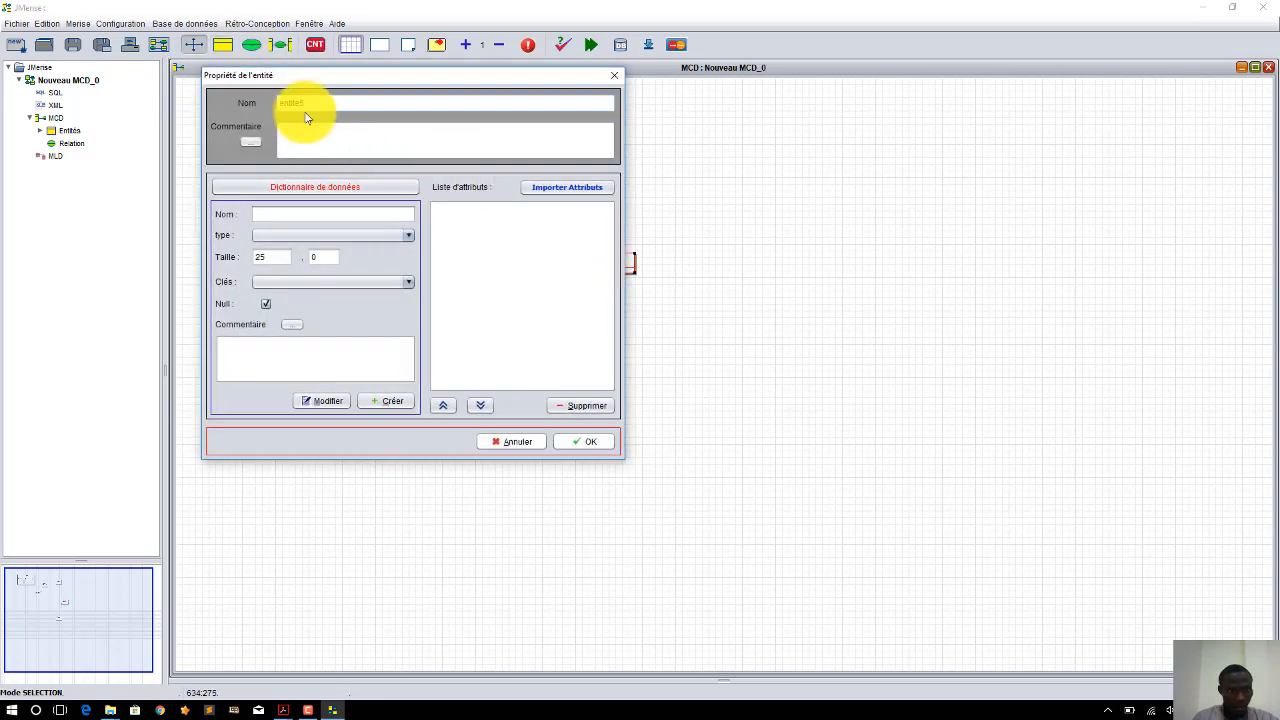
left_click_drag(306, 103, 248, 98)
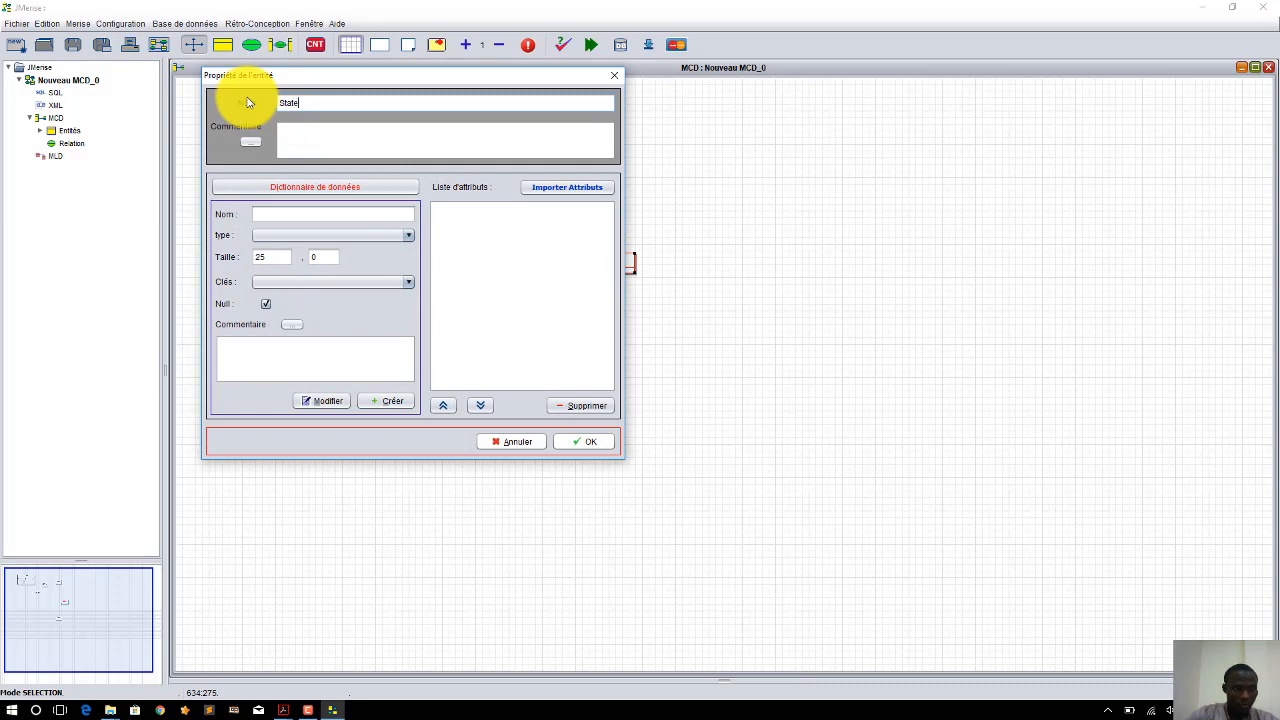
left_click(593, 449)
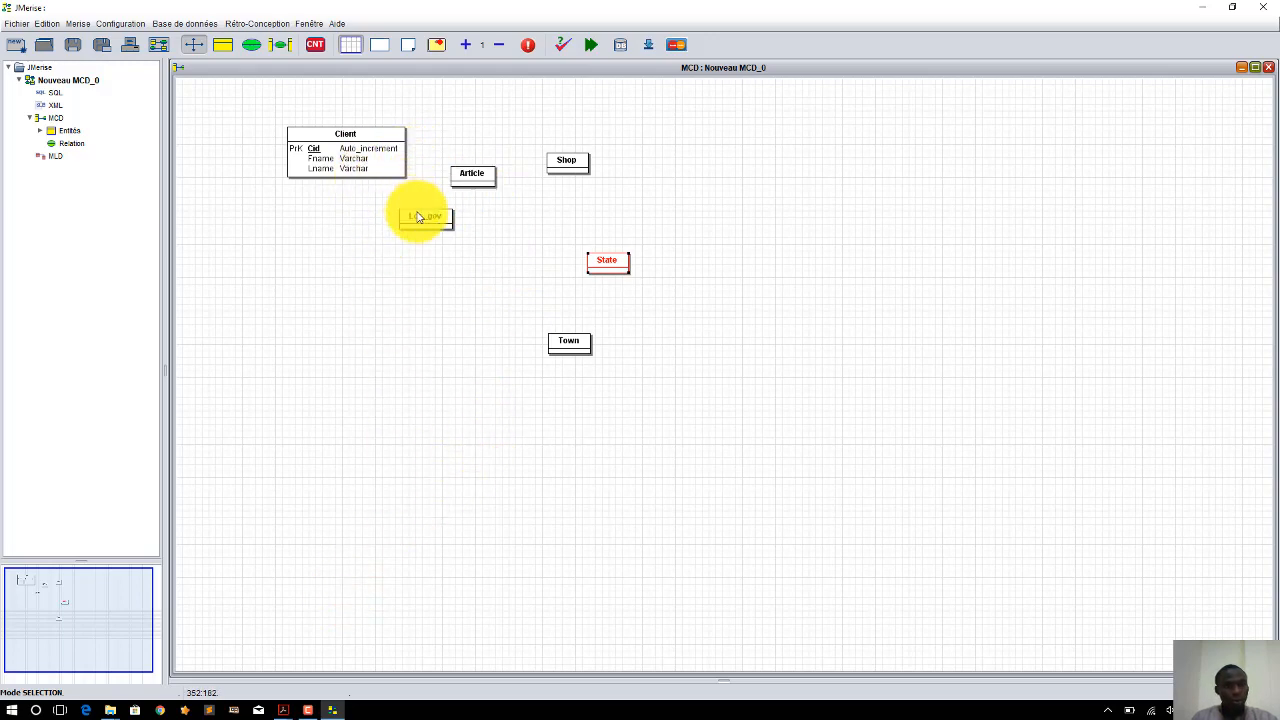
- Rearrange the entities so that Loc_gov sits below Client and Article lies level between Client and Shop
left_click_drag(414, 216, 320, 256)
left_click_drag(476, 175, 472, 224)
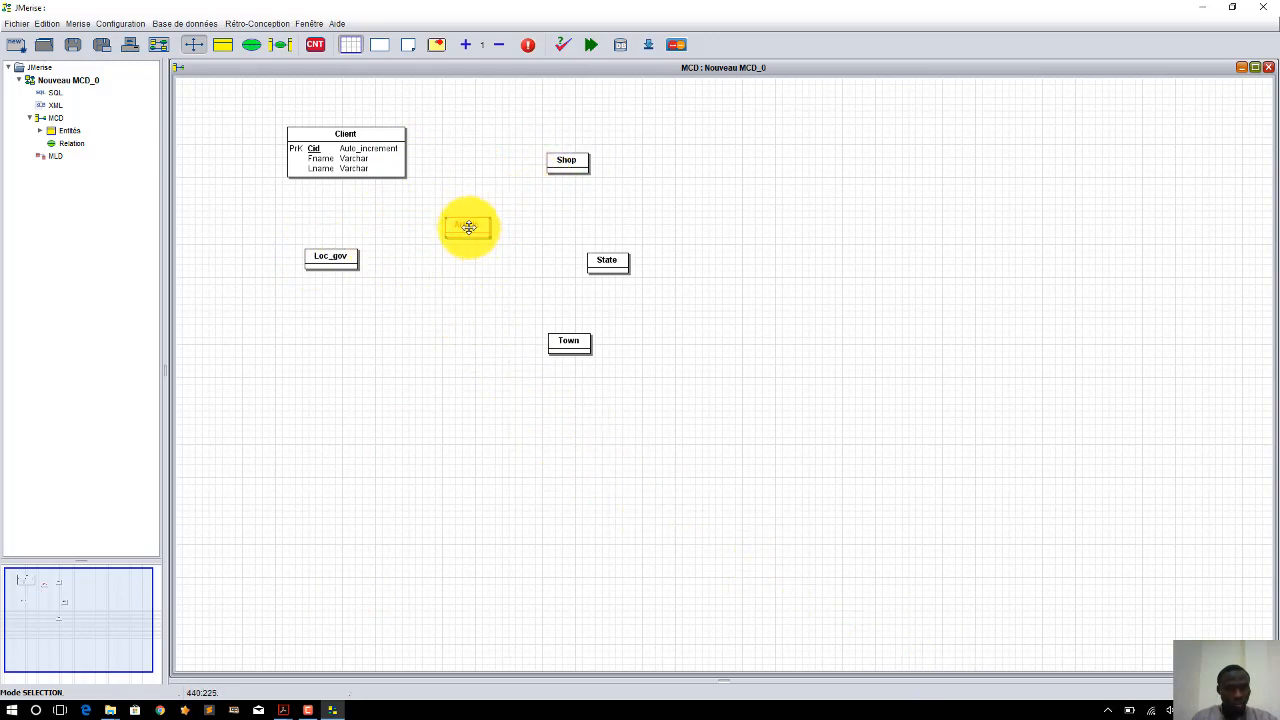
left_click_drag(469, 223, 471, 157)
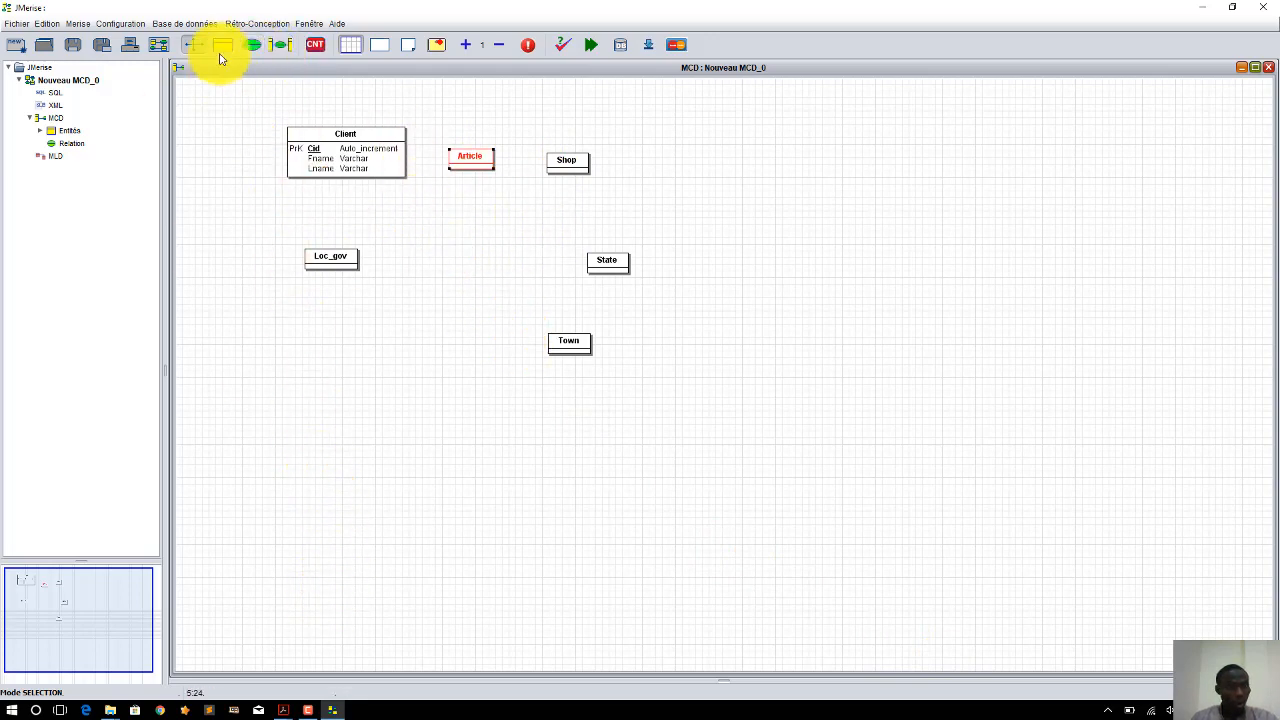
- Create the attribute Aid in the Article entity with type Auto_increment and key PRIMARY KEY
double_click(467, 157)
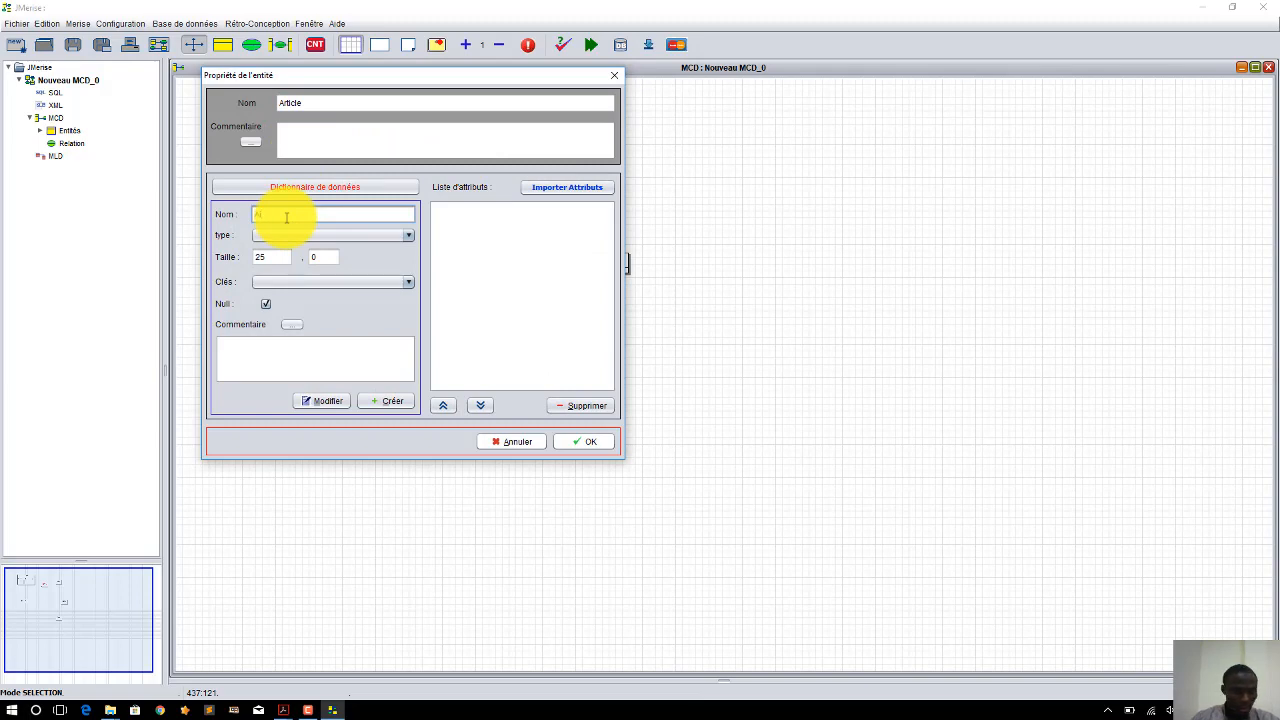
left_click(286, 215)
type("Aid")
left_click(280, 236)
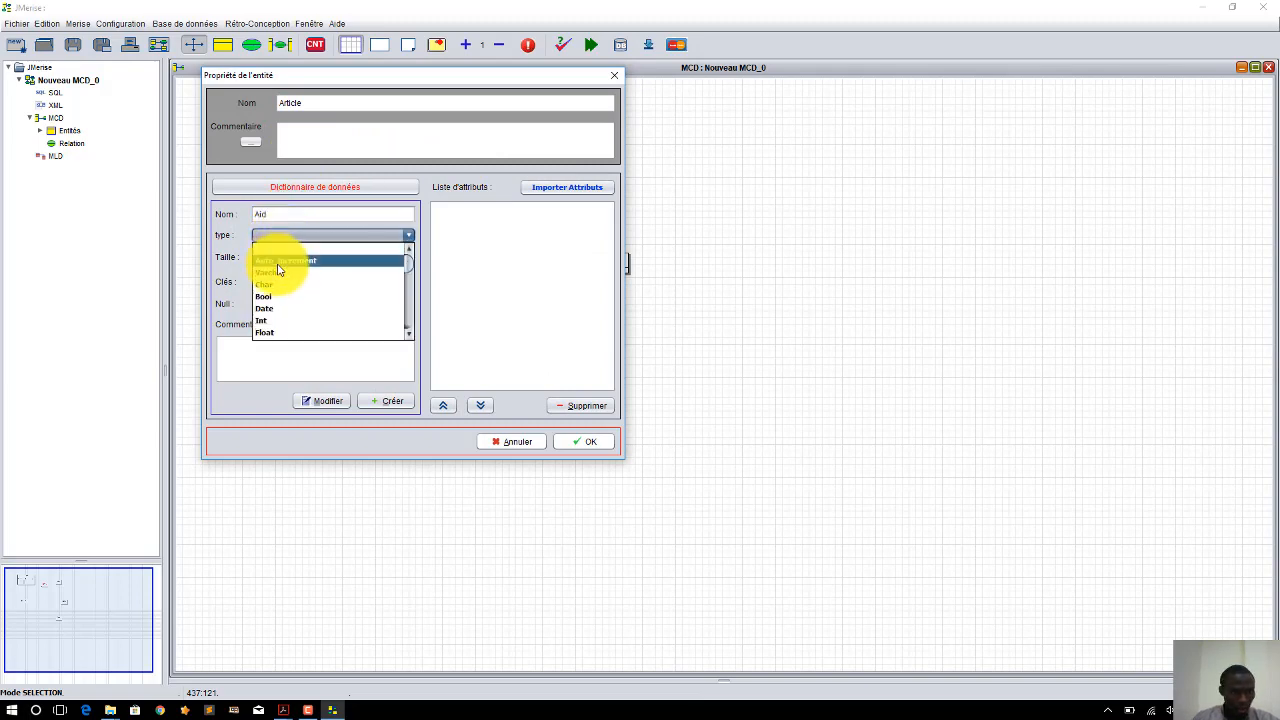
left_click(285, 261)
left_click(302, 282)
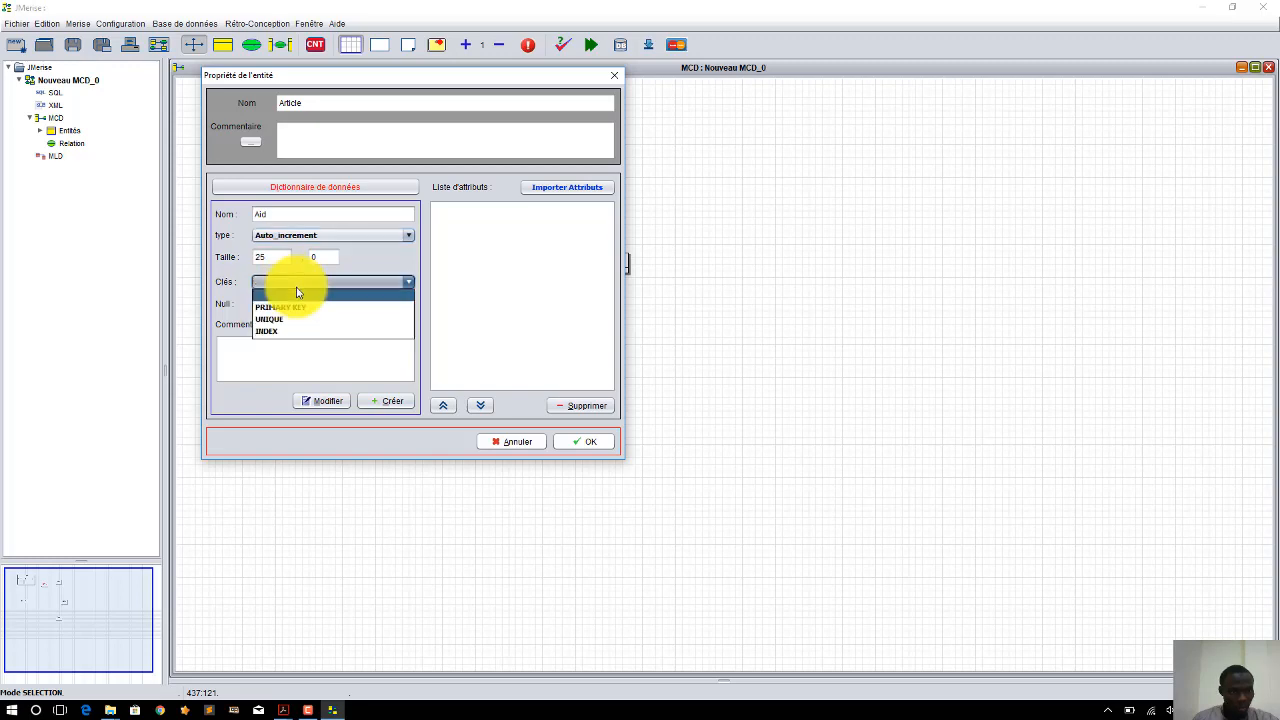
left_click(272, 301)
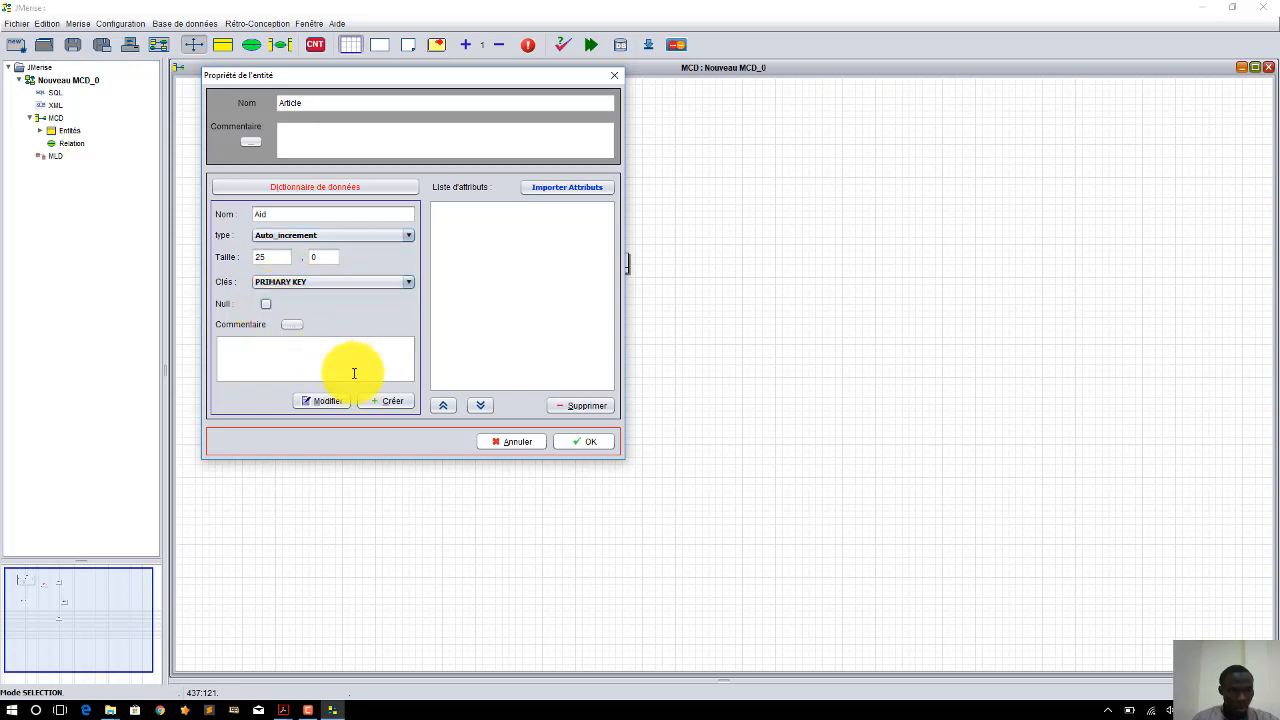
left_click(381, 400)
left_click(368, 212)
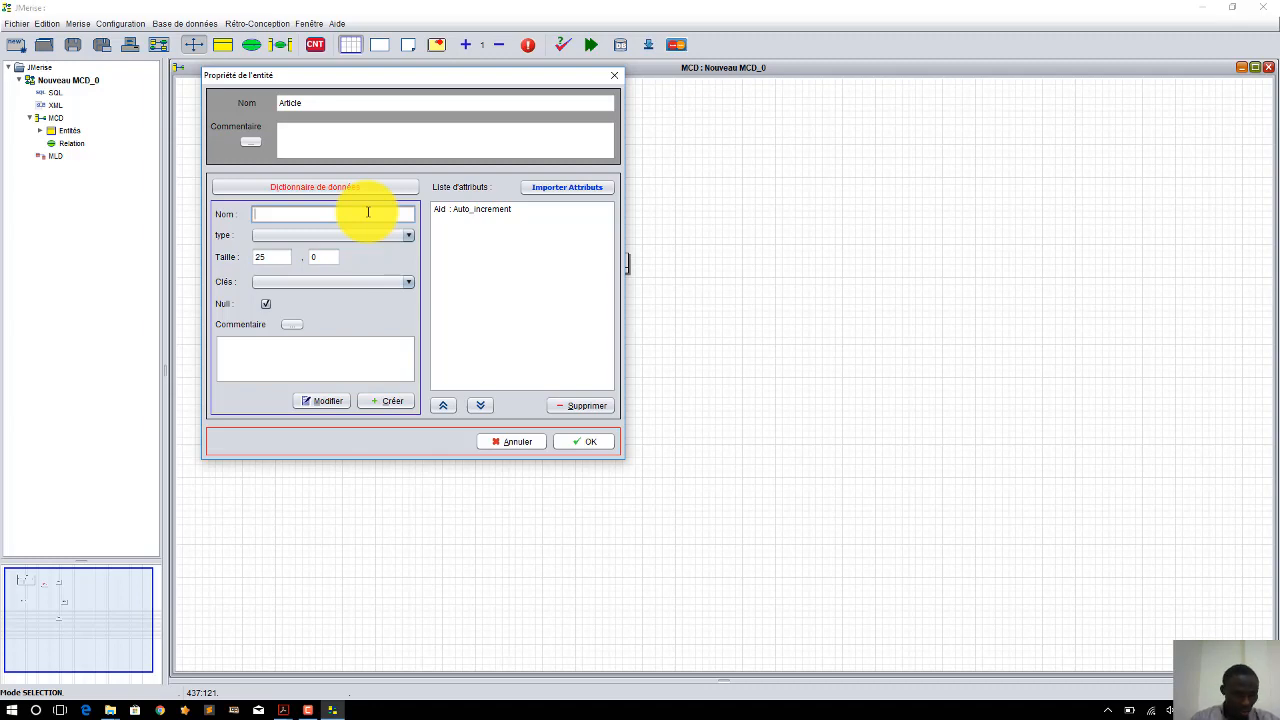
- Switch to RelationalModel.pdf in Acrobat Reader, examine the entities' attributes in the Shopping center diagram, and return to JMerise
left_click(283, 710)
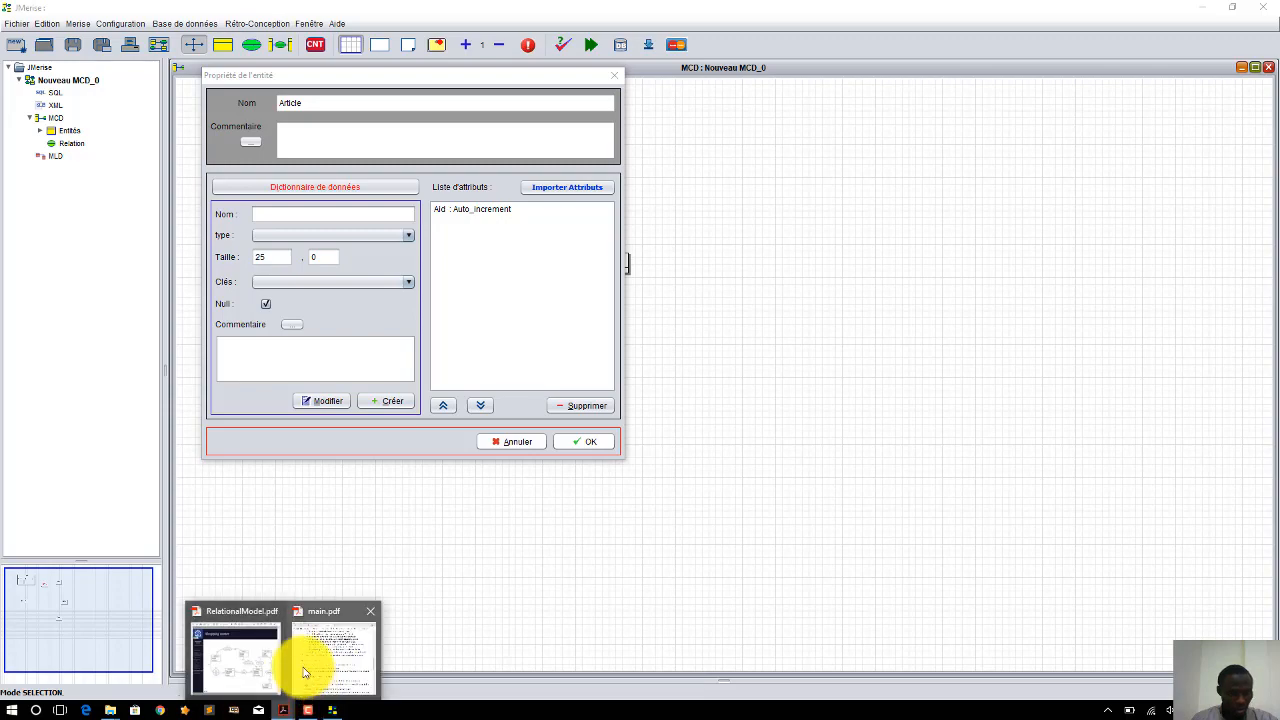
left_click(265, 650)
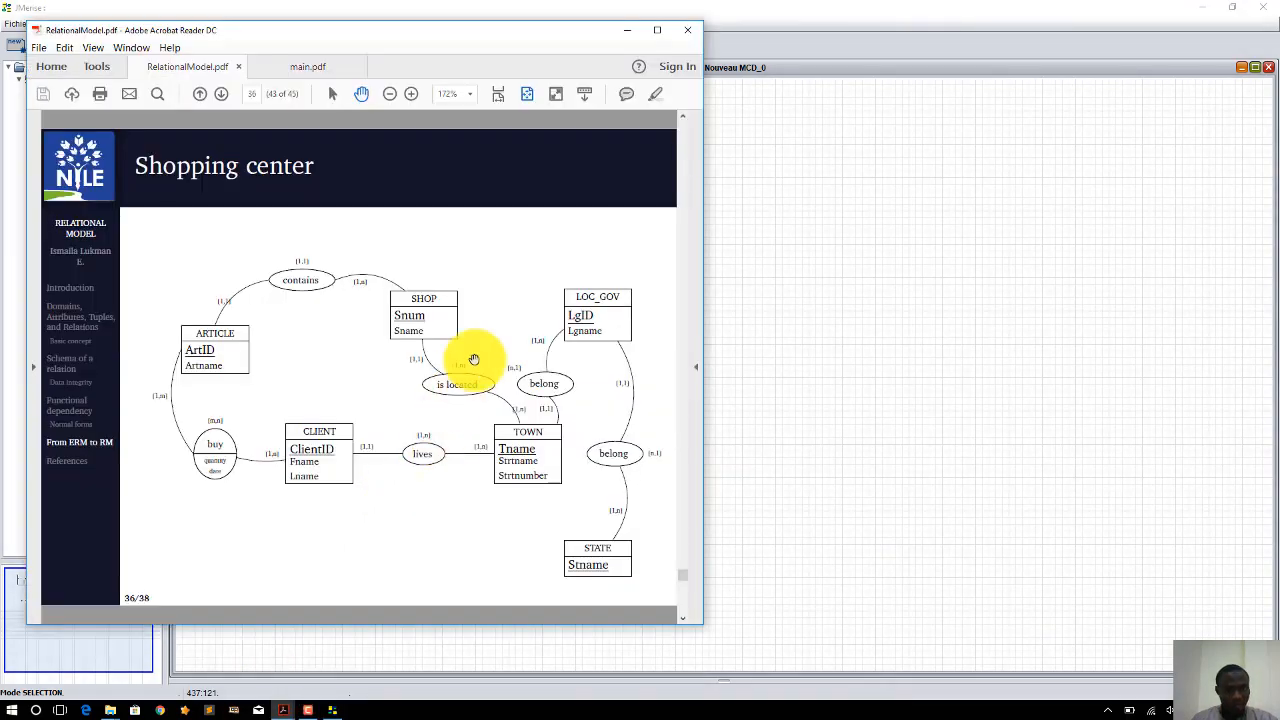
left_click(645, 29)
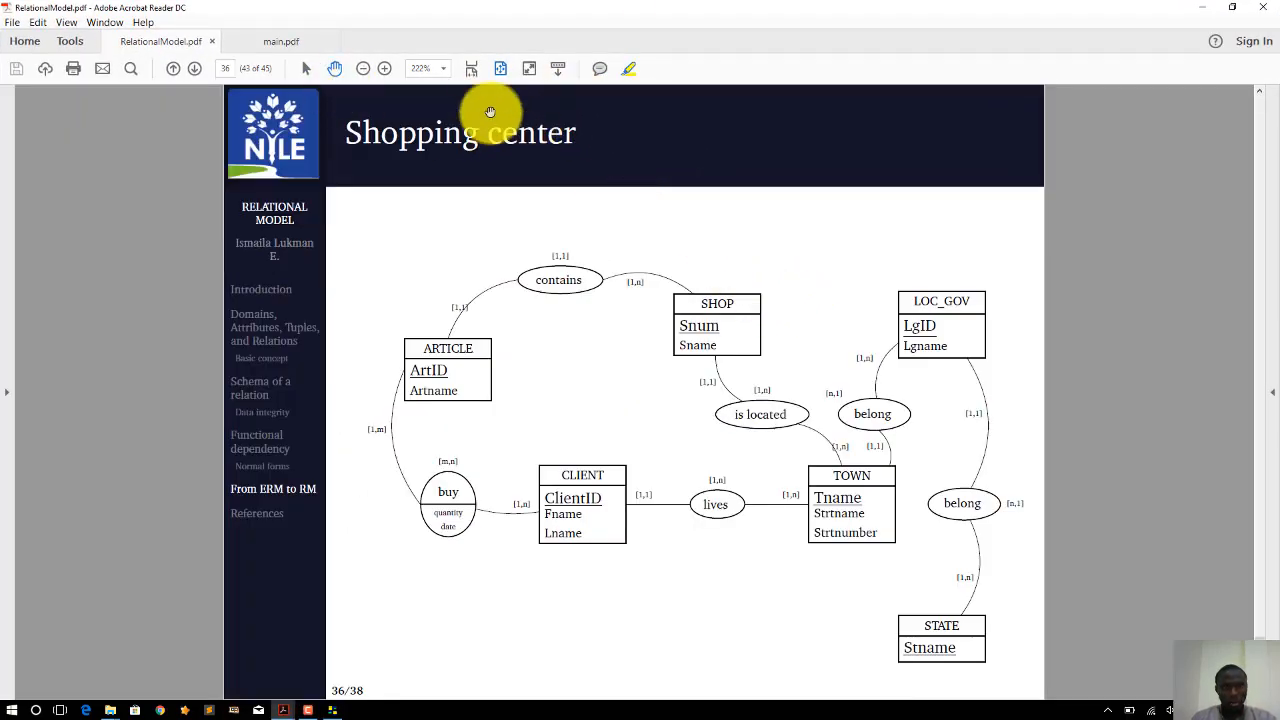
left_click(471, 68)
scroll(650, 210, "down", 3)
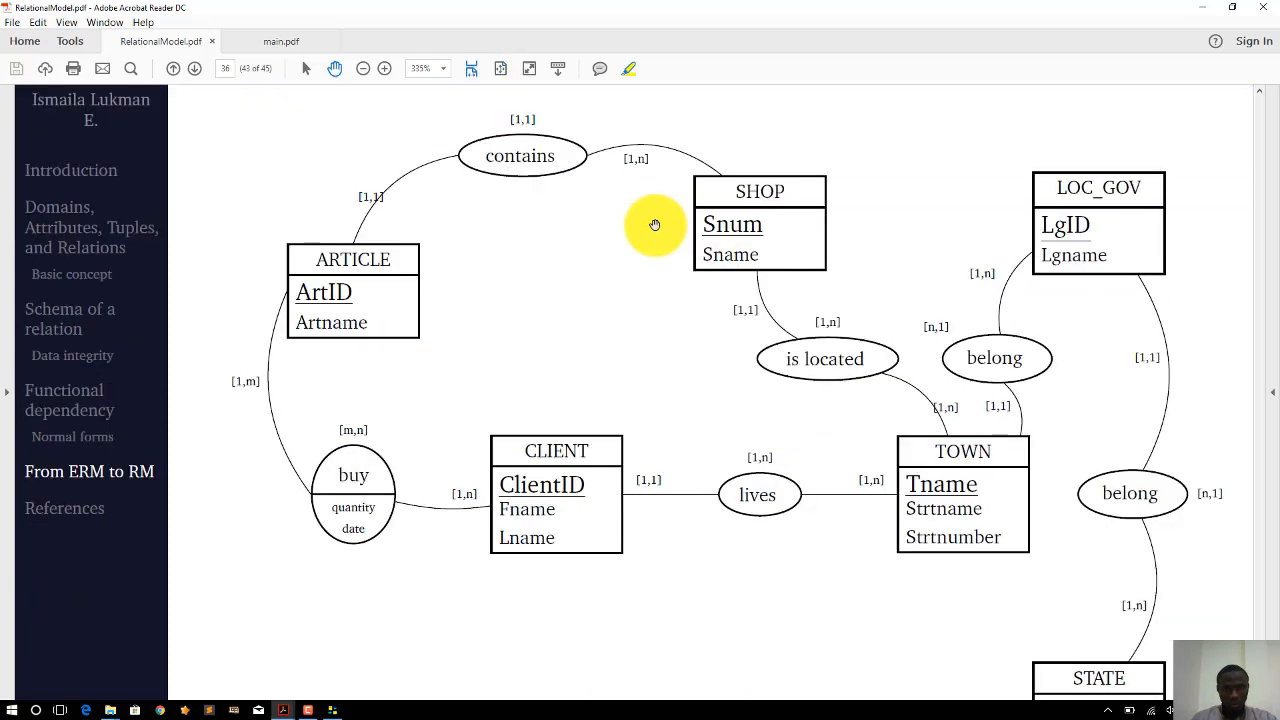
scroll(654, 224, "down", 1)
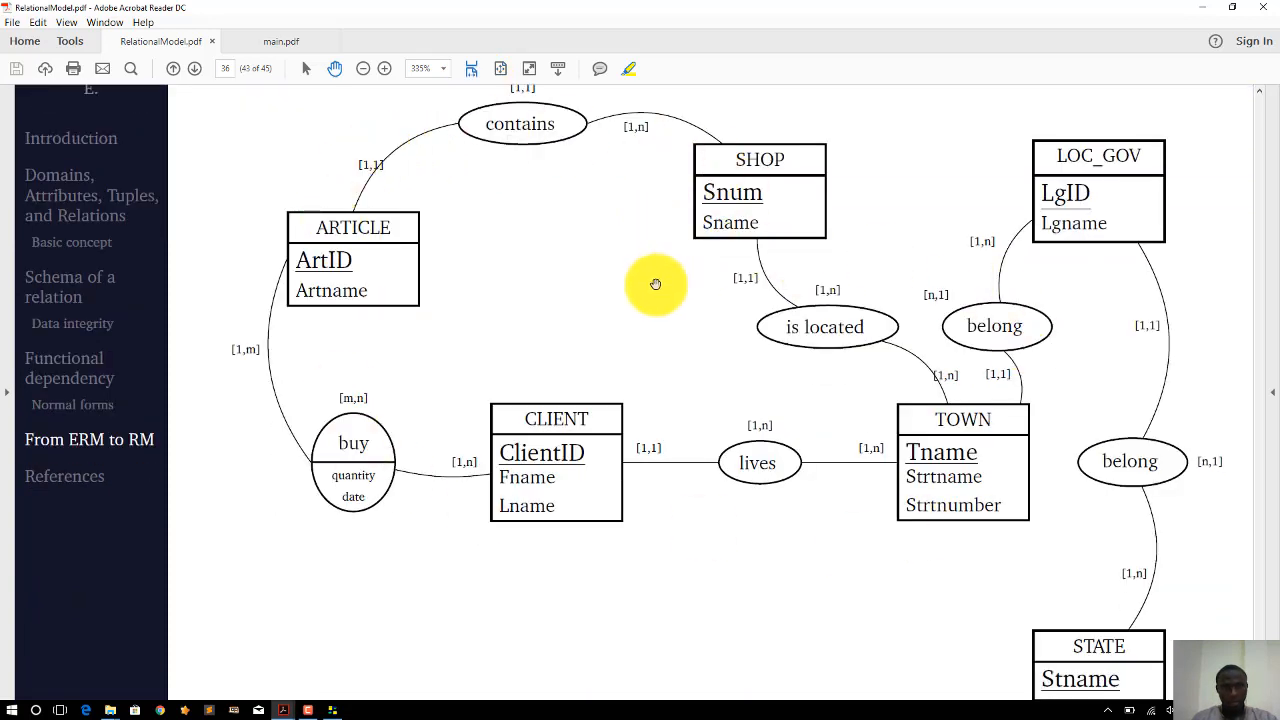
scroll(655, 284, "up", 2)
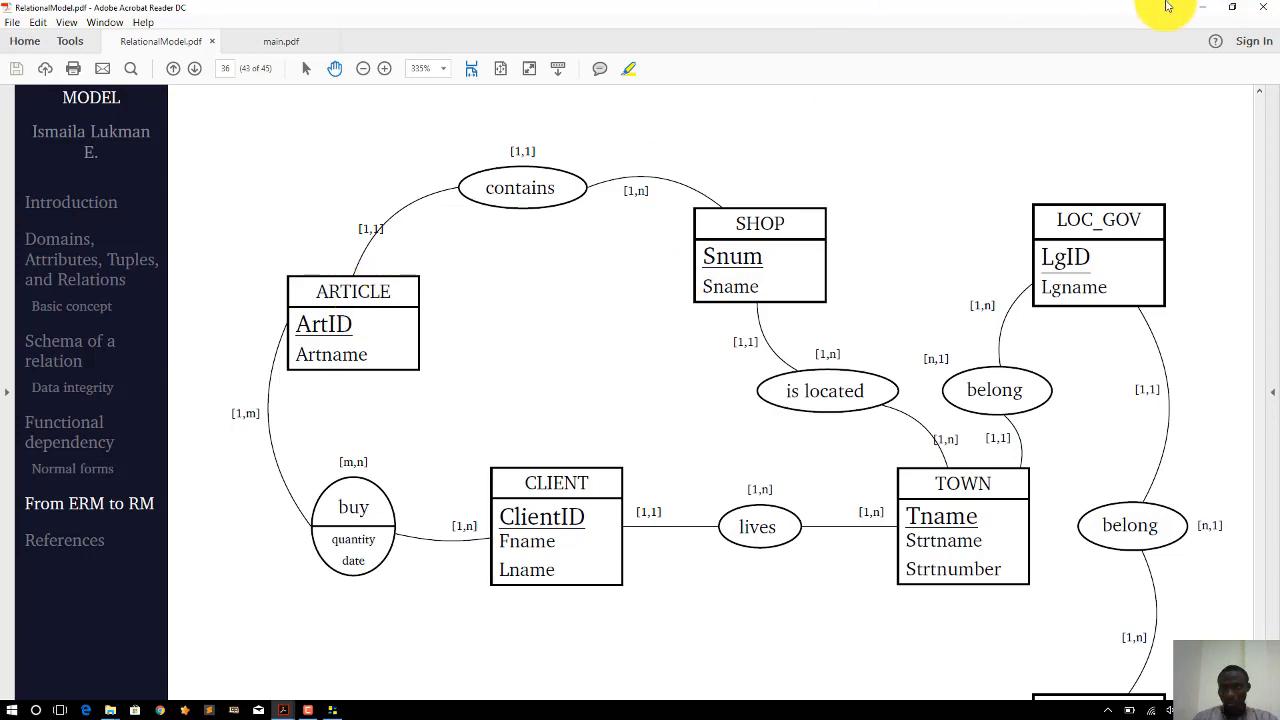
left_click(1205, 8)
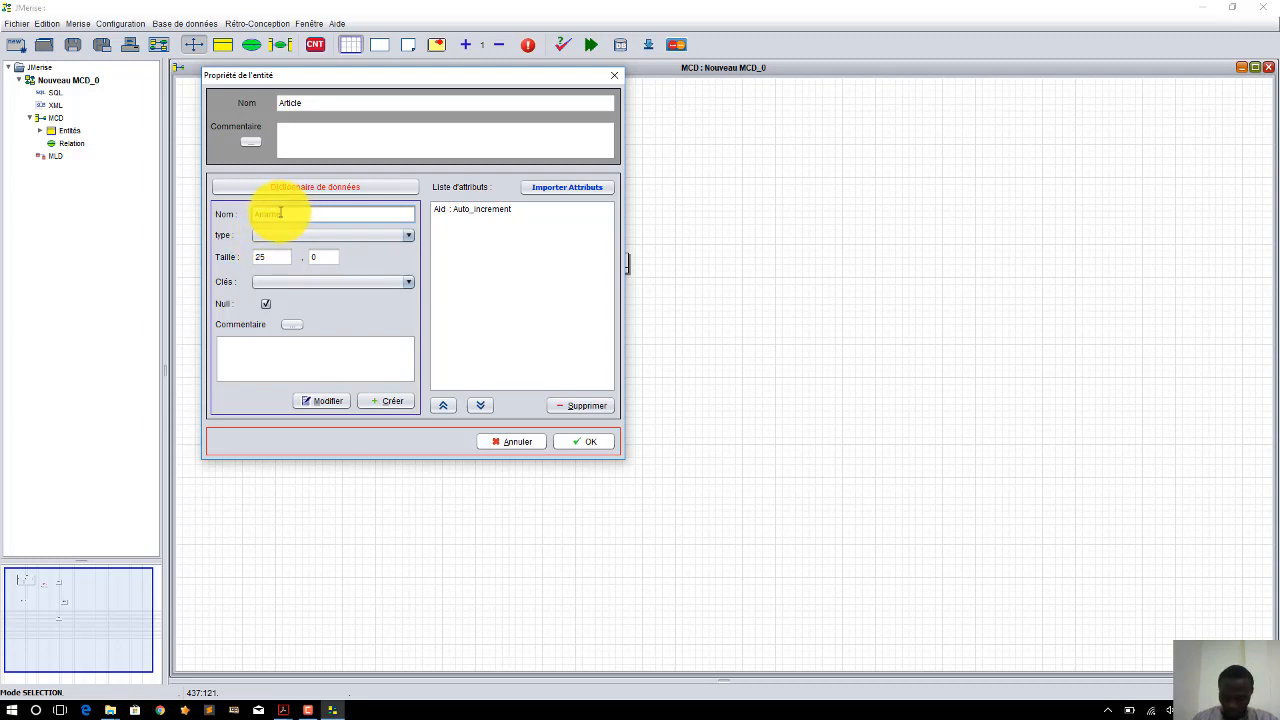
- Add the attribute Aname of type Varchar to the Article entity
left_click(266, 235)
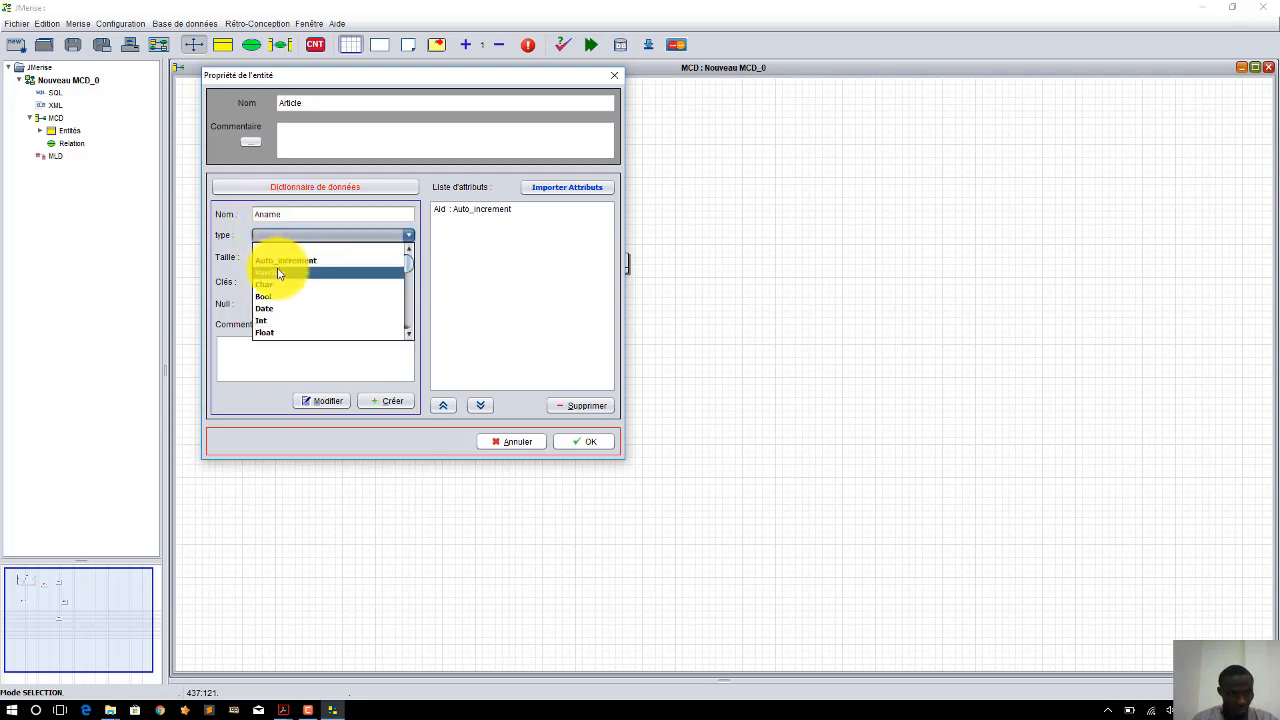
left_click(268, 270)
left_click(391, 401)
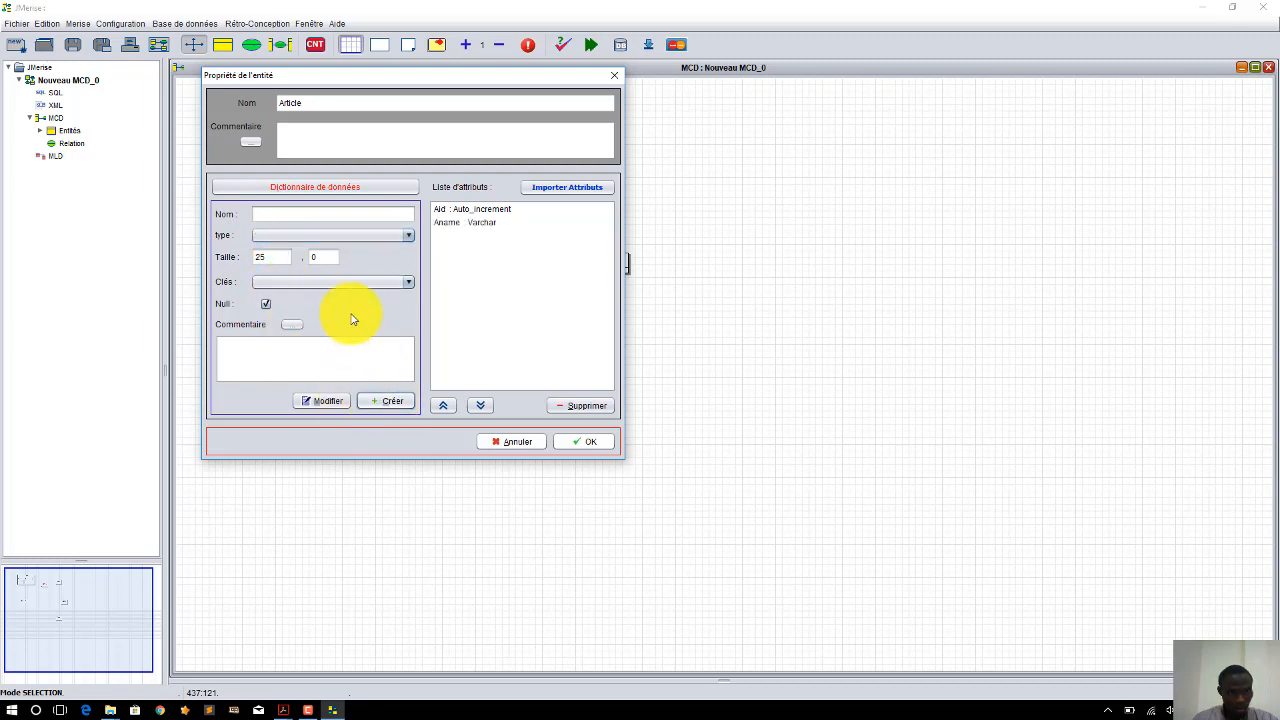
- Add the attribute UPrice of type Float to the Article entity and confirm the entity's properties
left_click(330, 214)
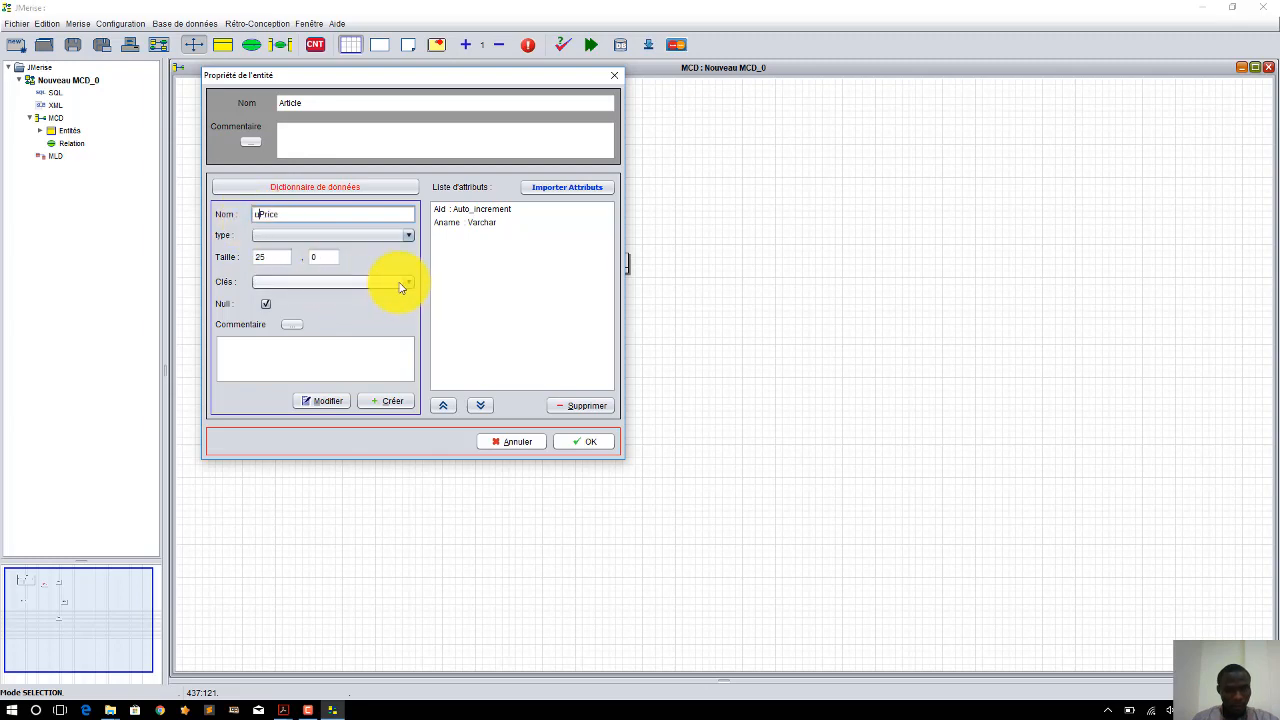
left_click(286, 236)
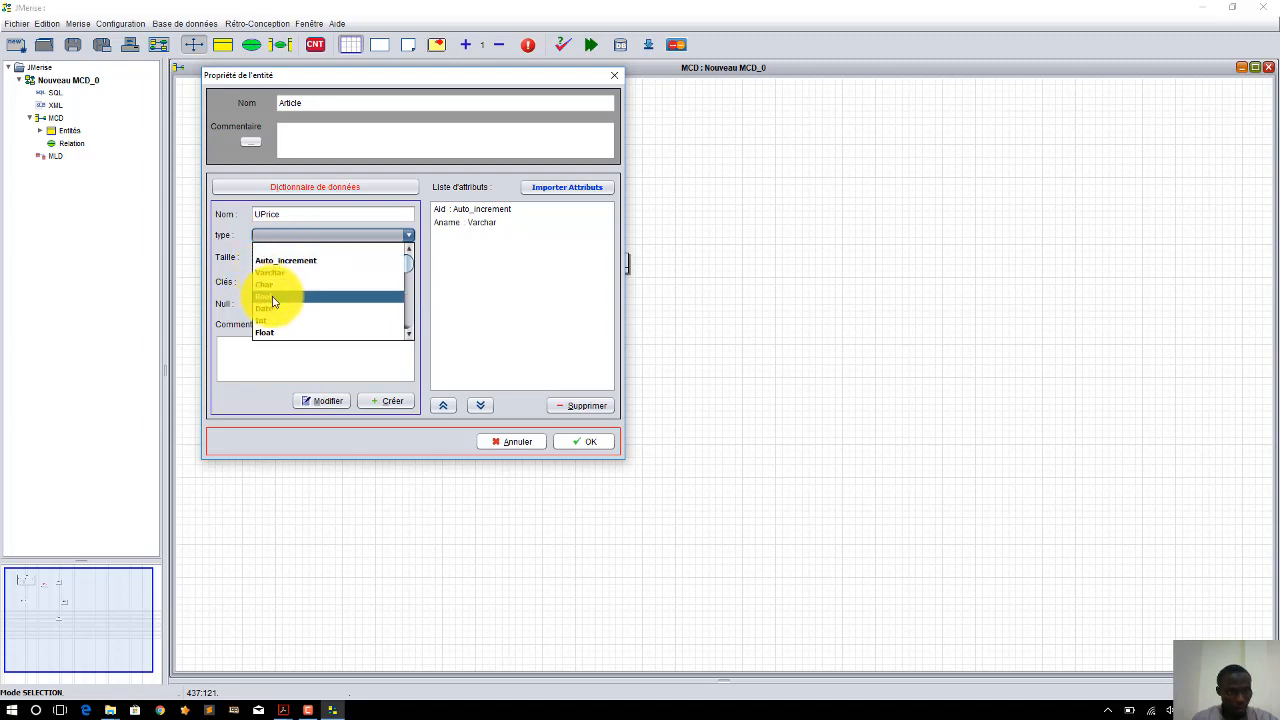
left_click(277, 333)
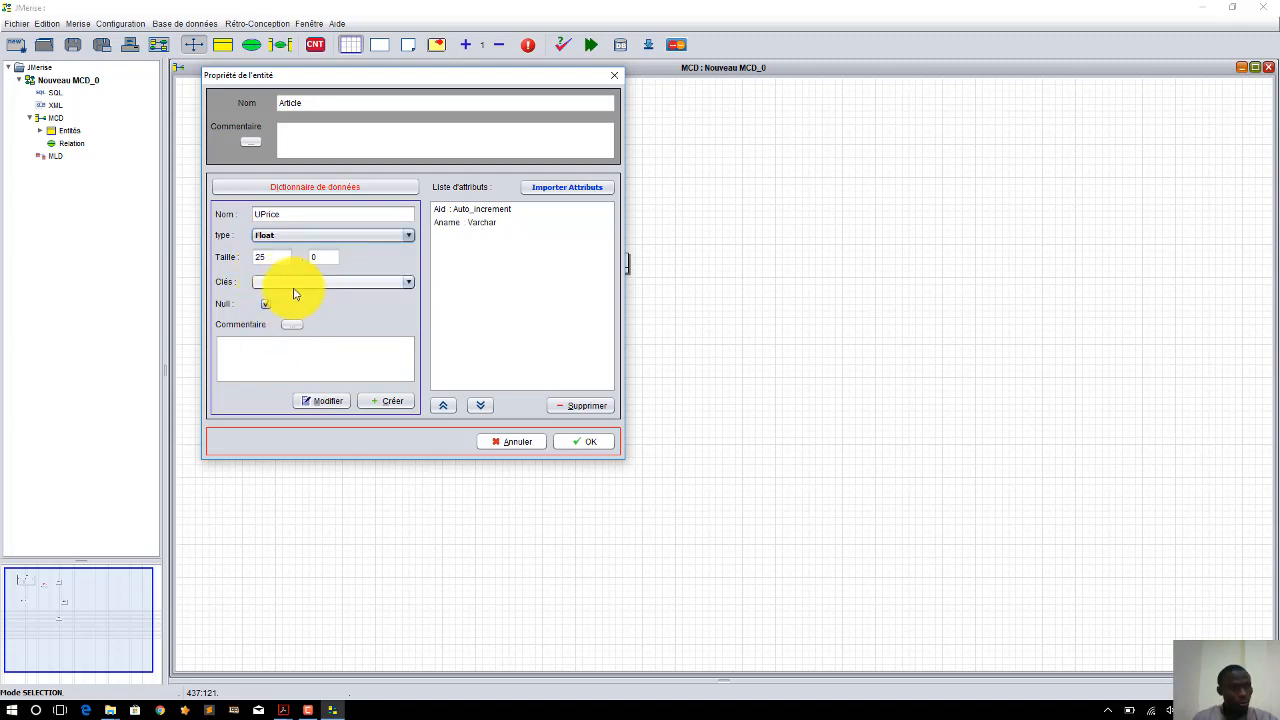
left_click(382, 401)
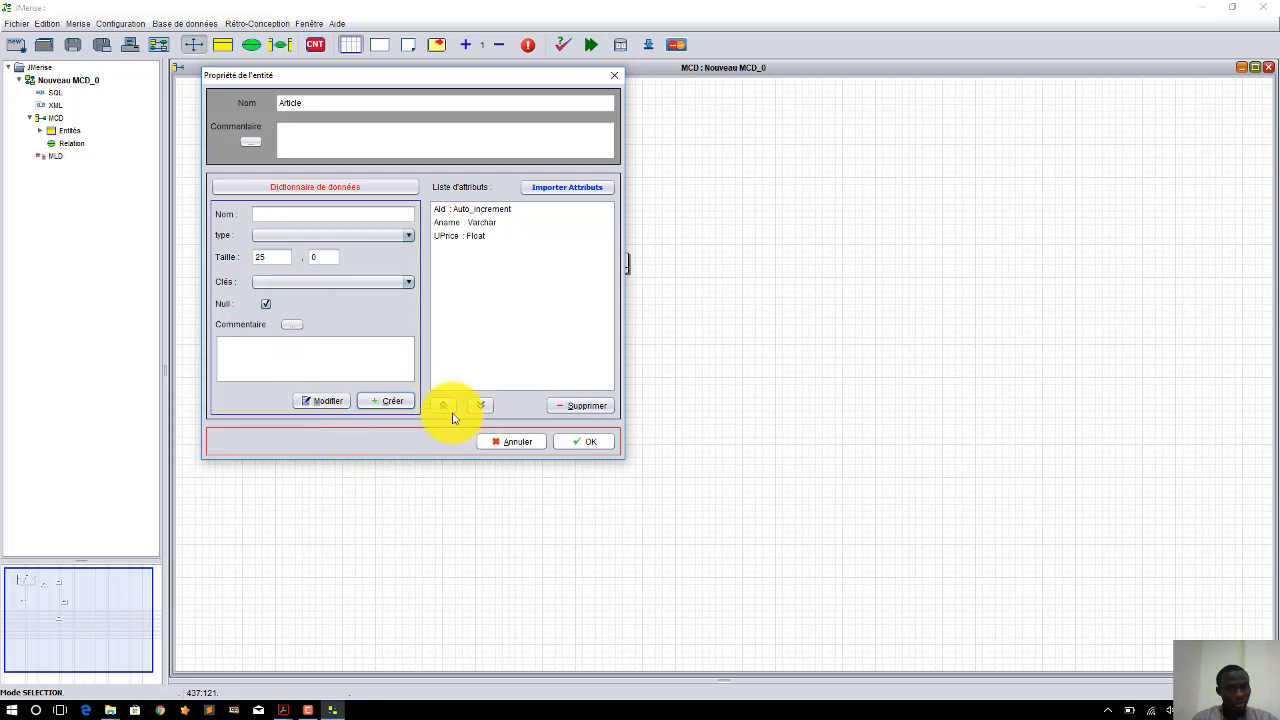
left_click(585, 449)
- Move the Article entity to the right past Shop, and shift Shop closer to Client
left_click_drag(546, 171, 738, 134)
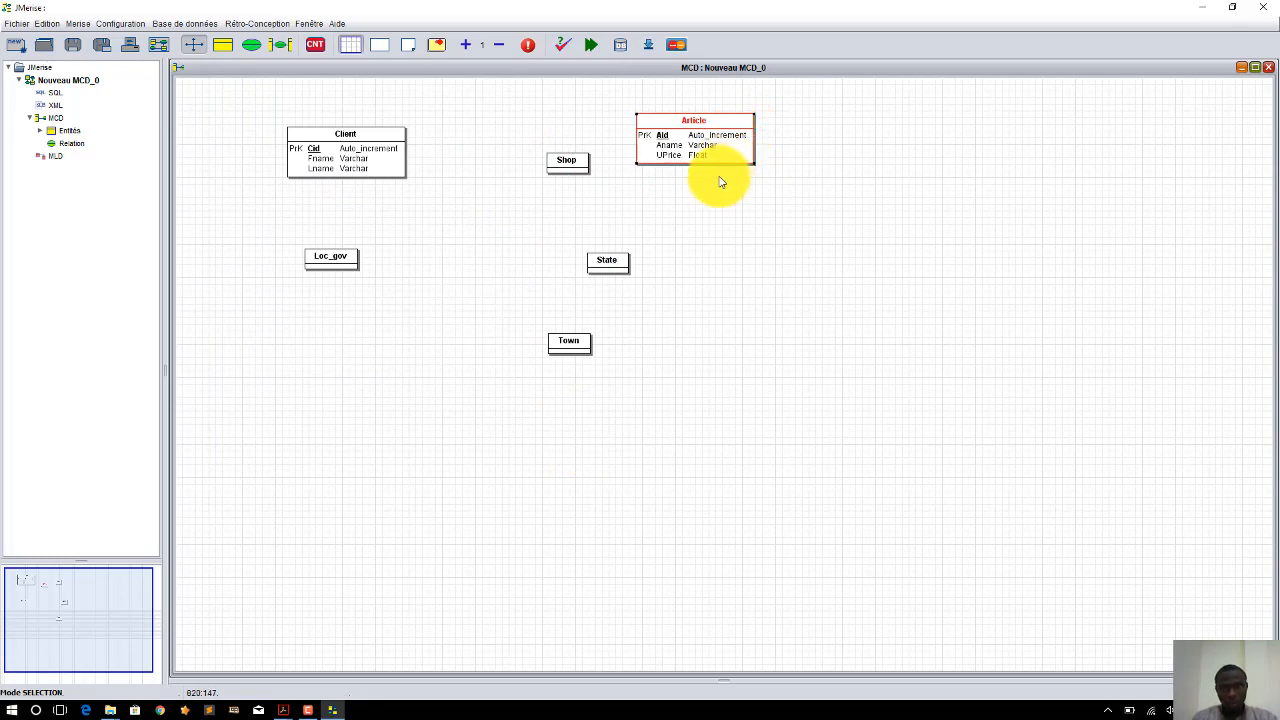
left_click_drag(563, 163, 490, 164)
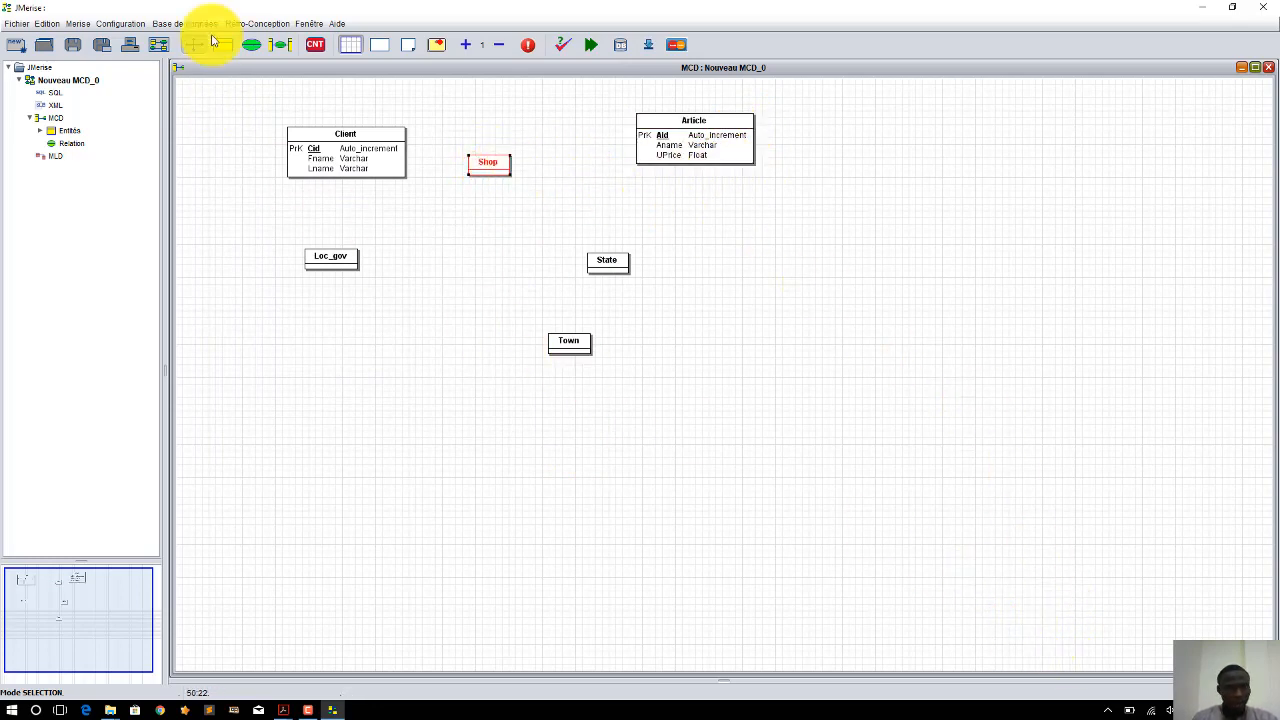
- Add the attribute Town_id of type Auto_increment to the Town entity as its PRIMARY KEY
left_click(308, 710)
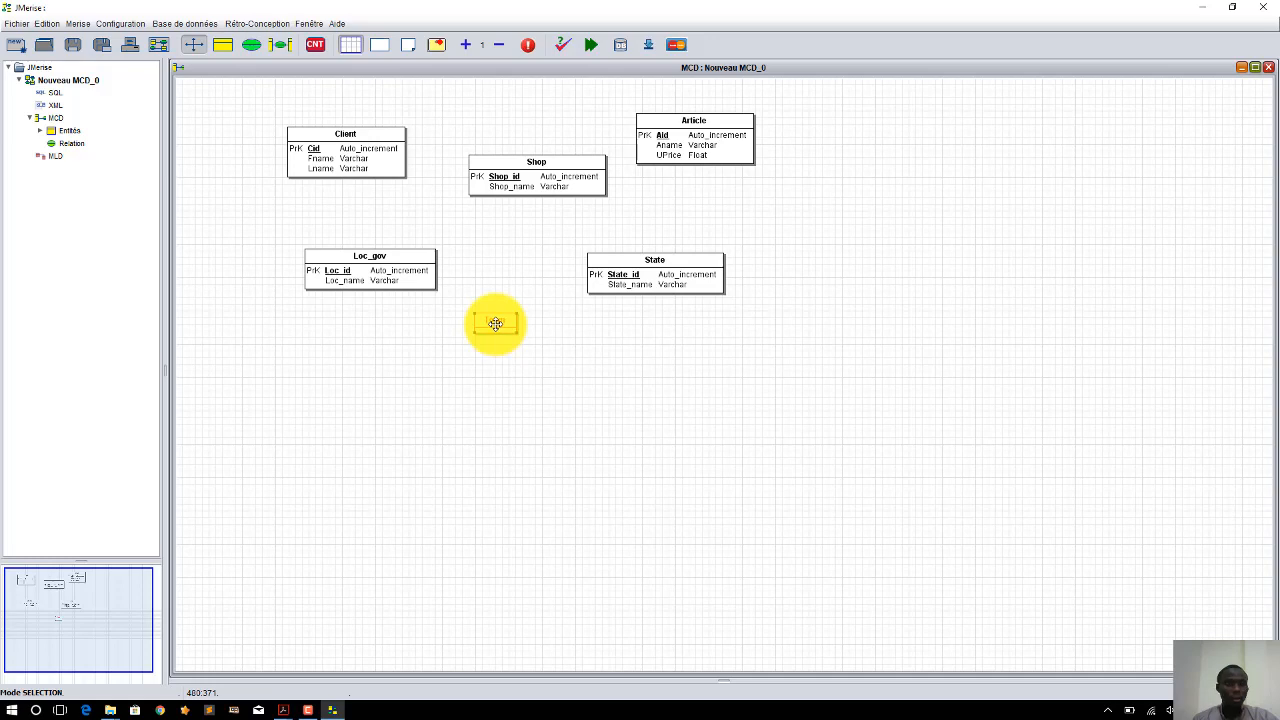
double_click(496, 323)
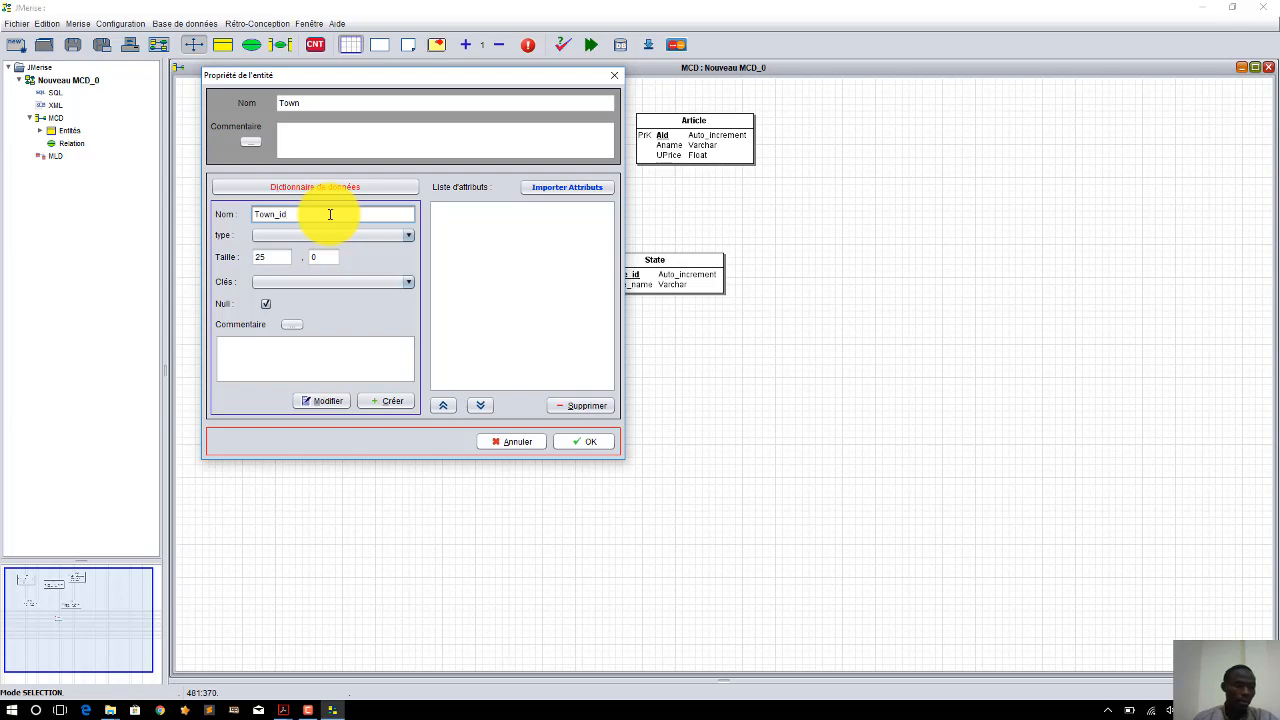
left_click(322, 235)
left_click(303, 252)
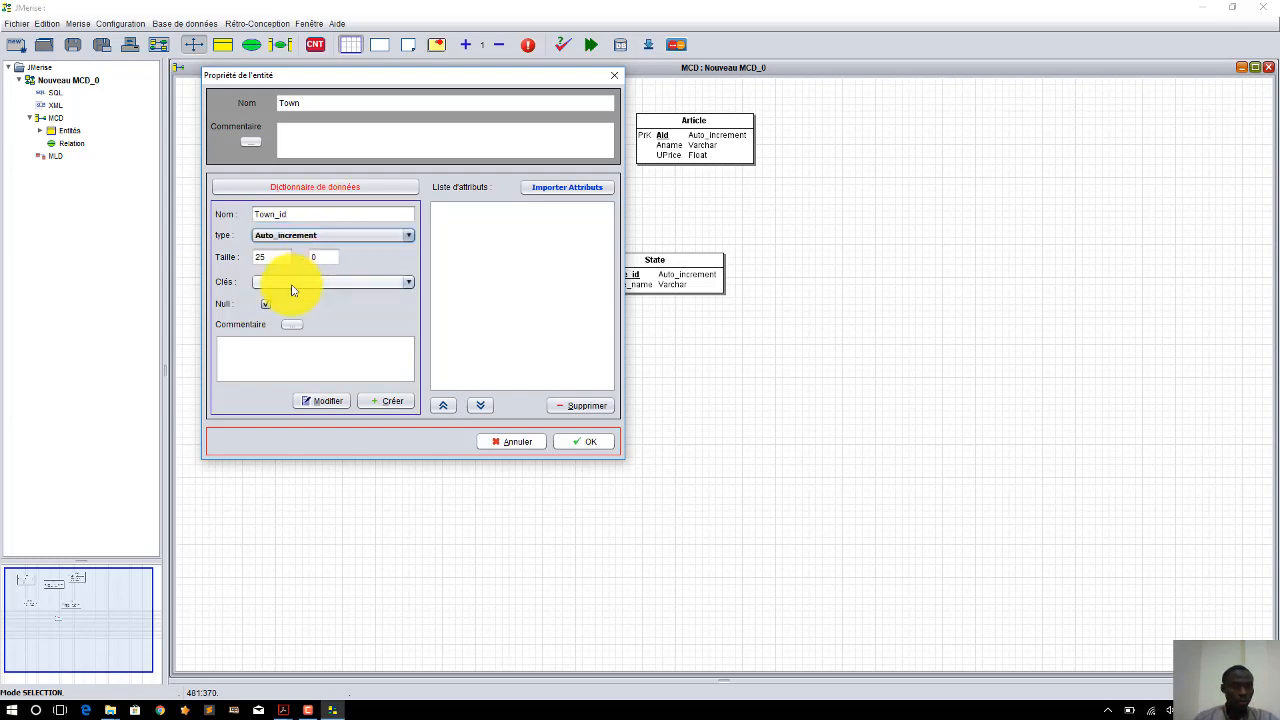
left_click(293, 284)
left_click(281, 313)
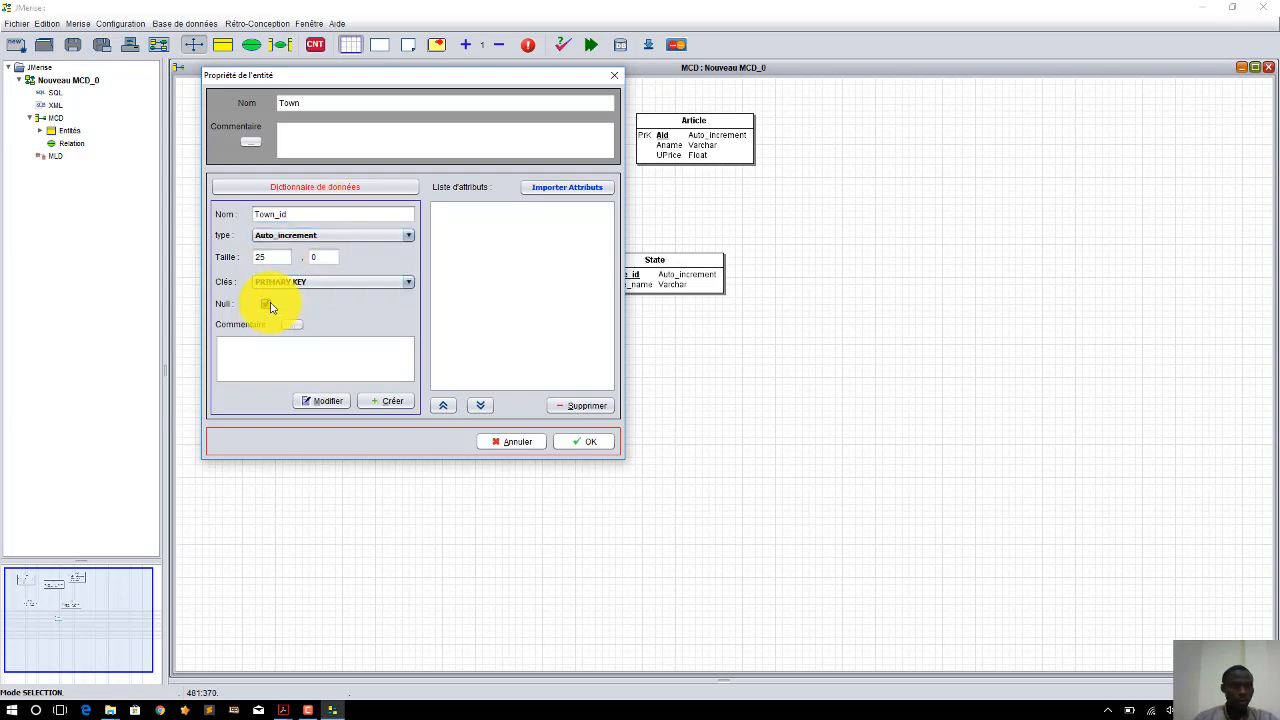
left_click(385, 400)
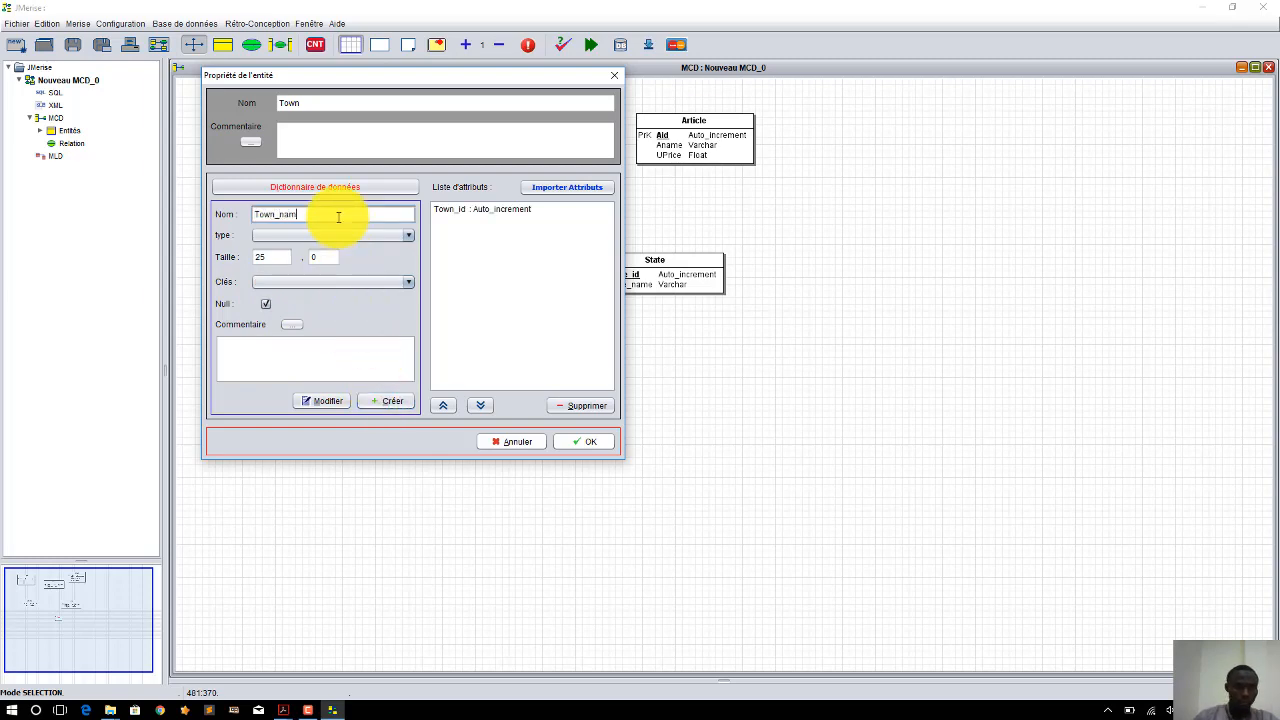
- Add the attribute Town_name of type Varchar to the Town entity and confirm the entity's properties
left_click(320, 236)
left_click(300, 283)
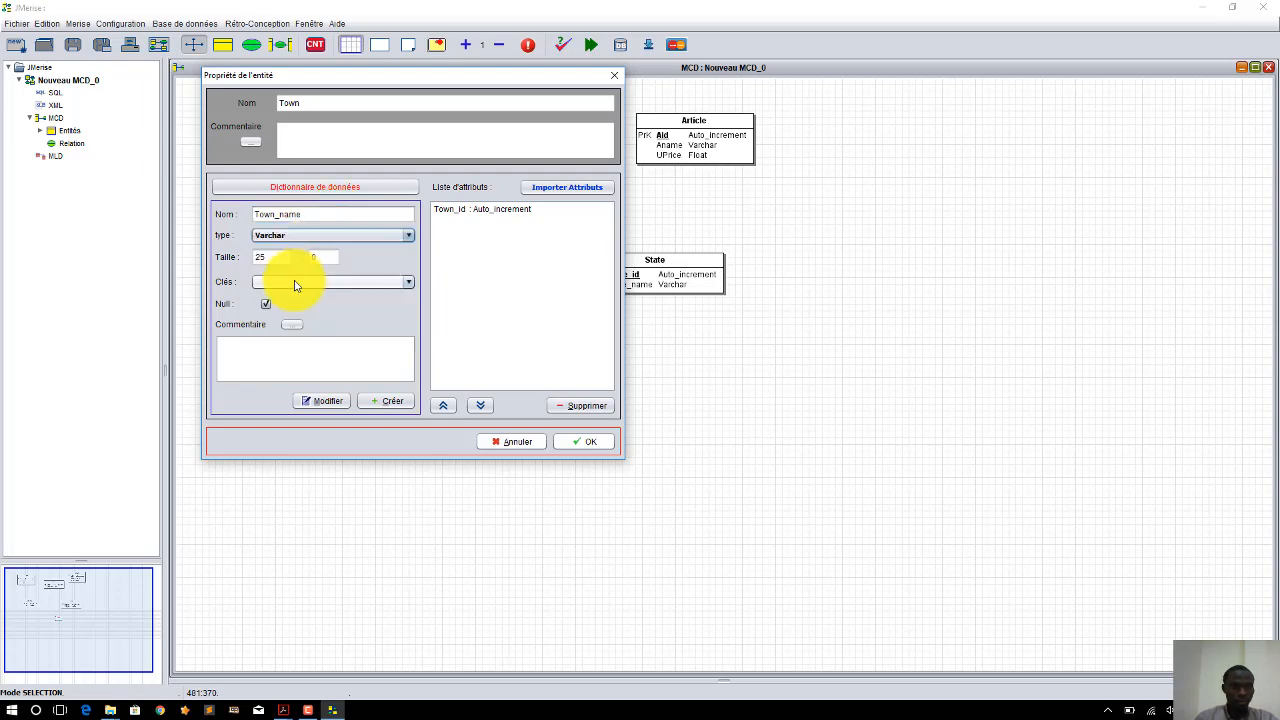
left_click(383, 402)
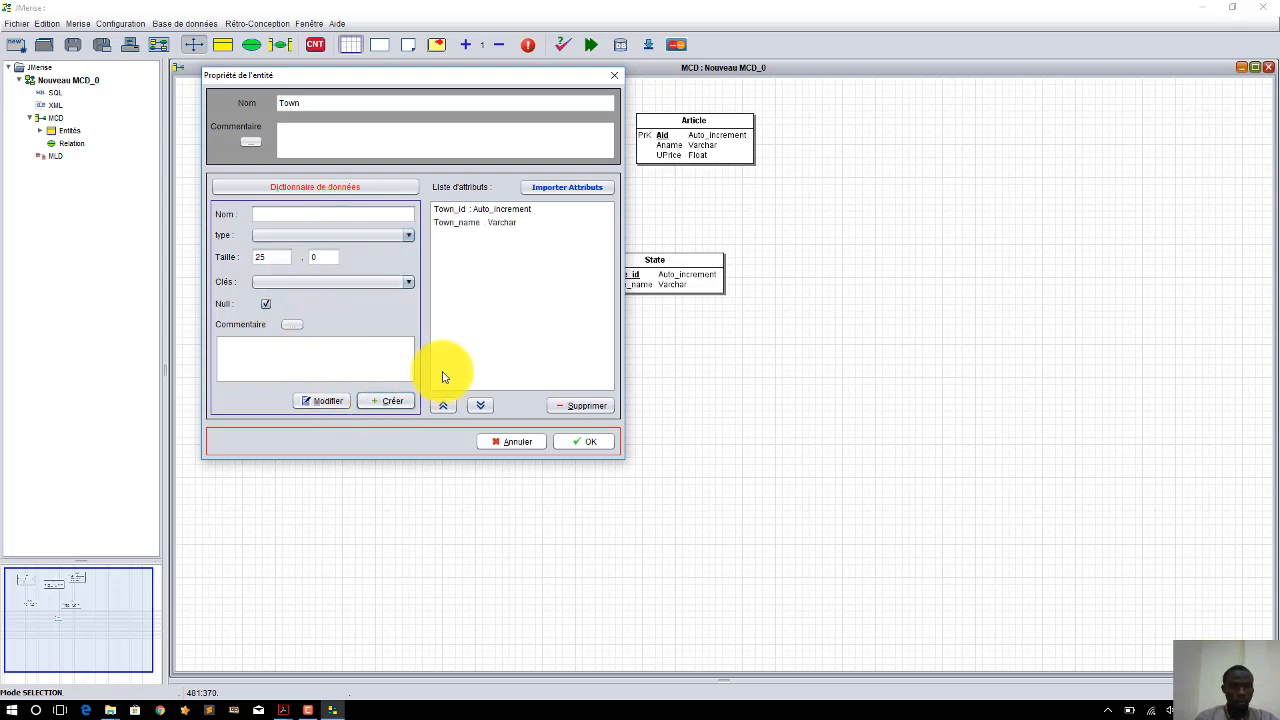
left_click(589, 445)
- Move Town below State and spread Client, Article and Shop out in a row along the upper part of the diagram
left_click_drag(569, 329, 625, 392)
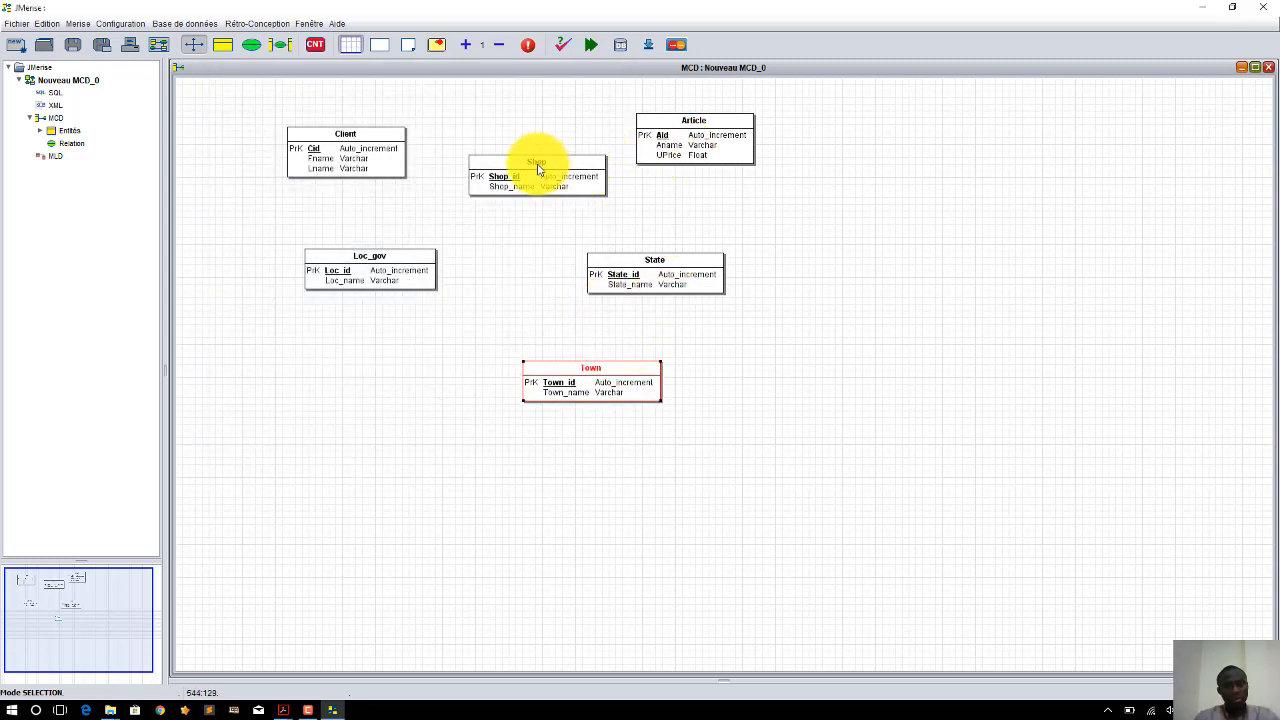
left_click_drag(531, 171, 617, 216)
left_click_drag(791, 243, 869, 137)
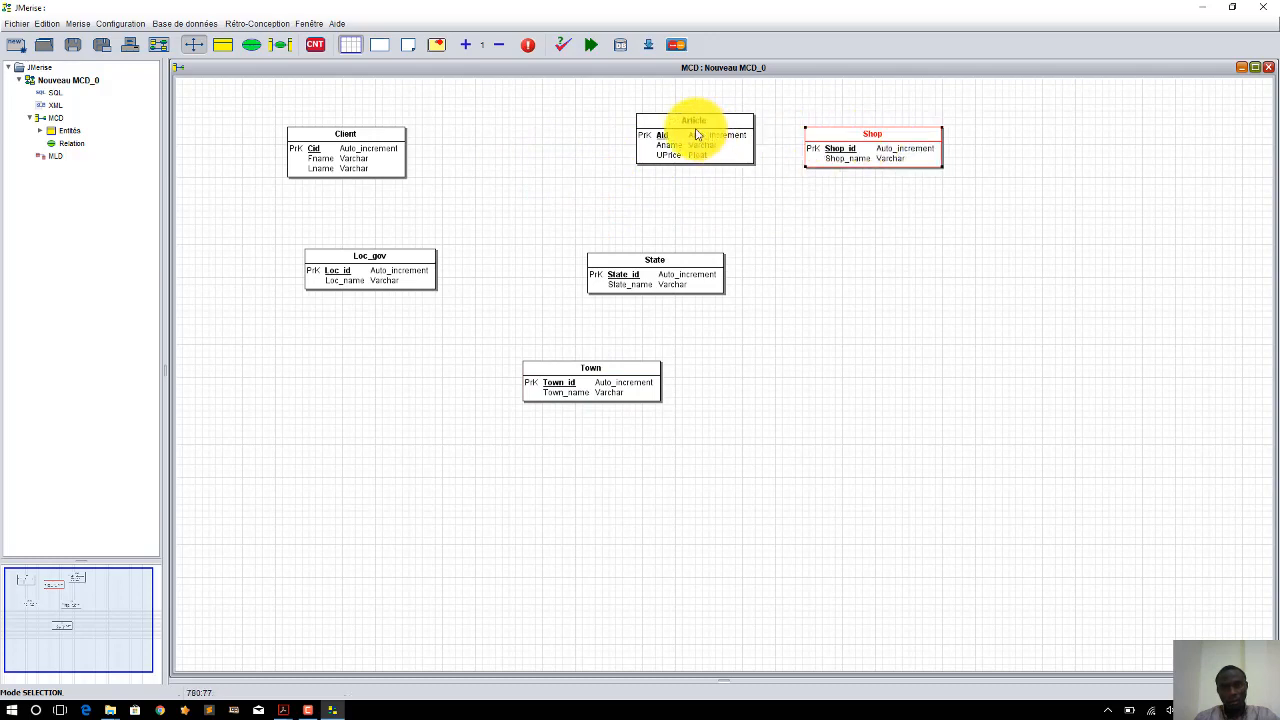
left_click_drag(660, 124, 613, 137)
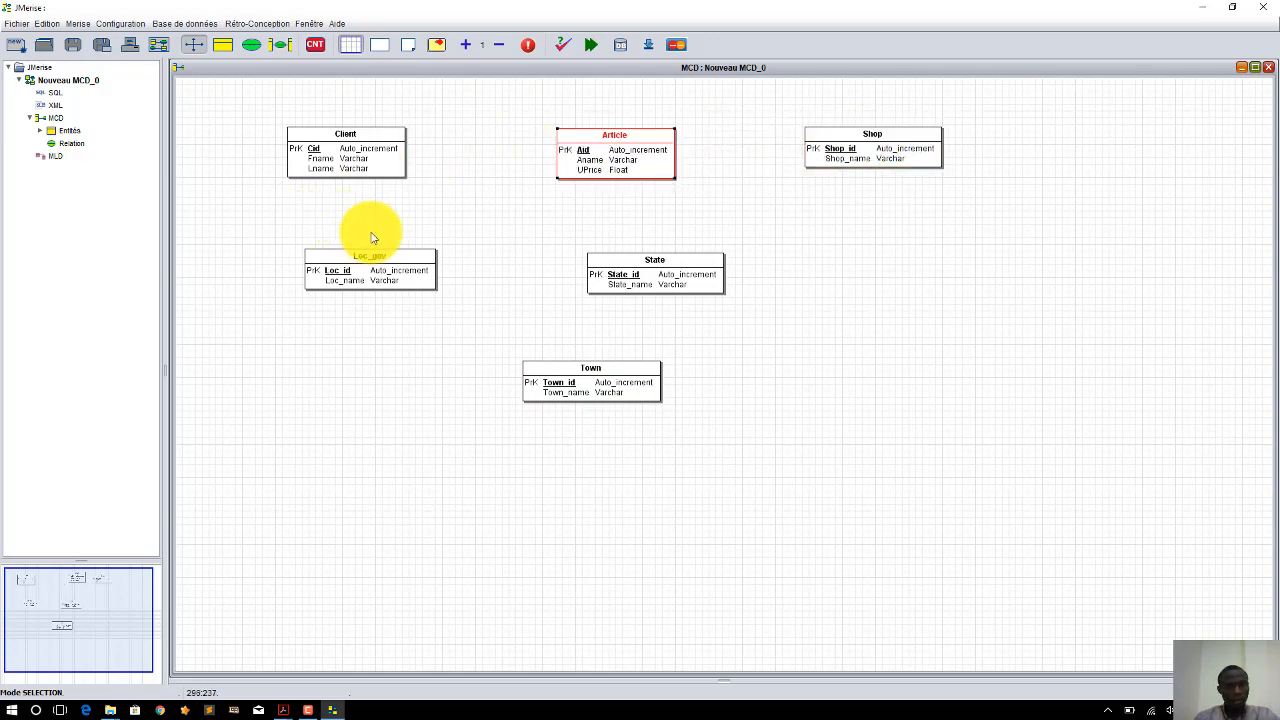
left_click_drag(365, 151, 395, 182)
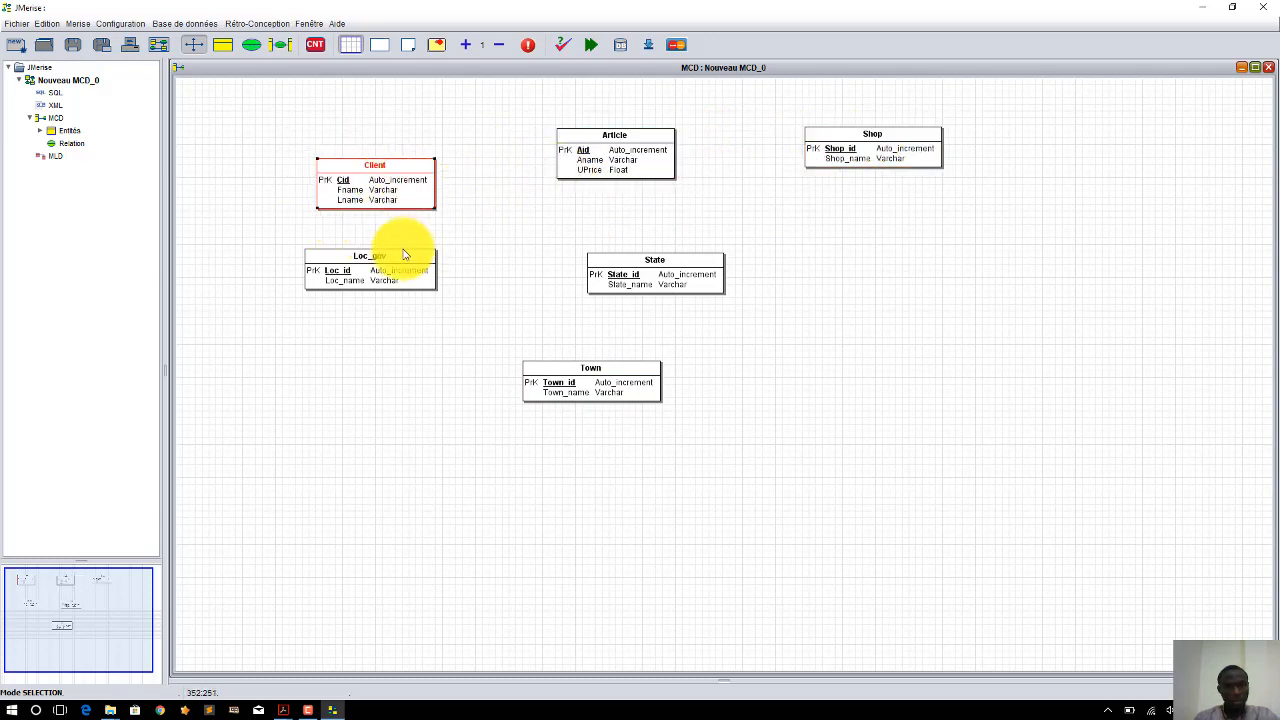
- Stack Town and Loc_gov in a column beneath Shop, and place State lower down to the left of Loc_gov
left_click_drag(405, 282, 1053, 339)
left_click_drag(871, 143, 883, 157)
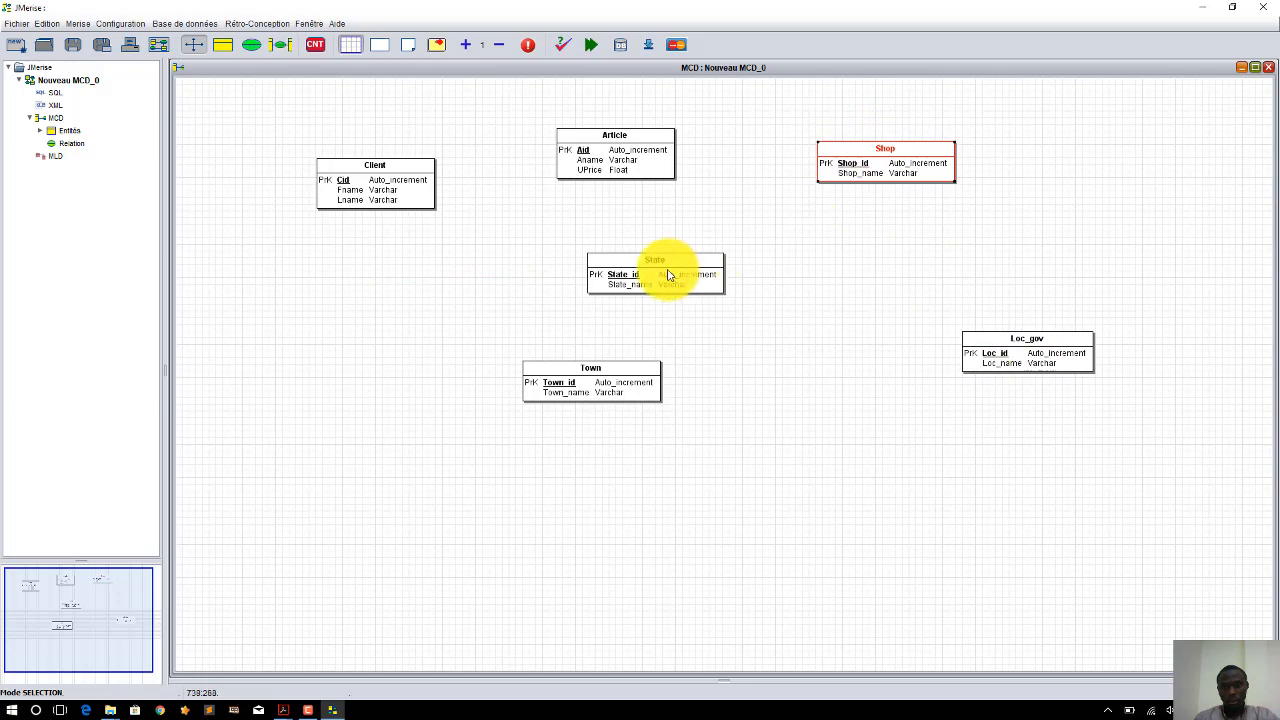
left_click_drag(669, 274, 795, 482)
left_click_drag(609, 377, 882, 254)
left_click_drag(994, 368, 662, 331)
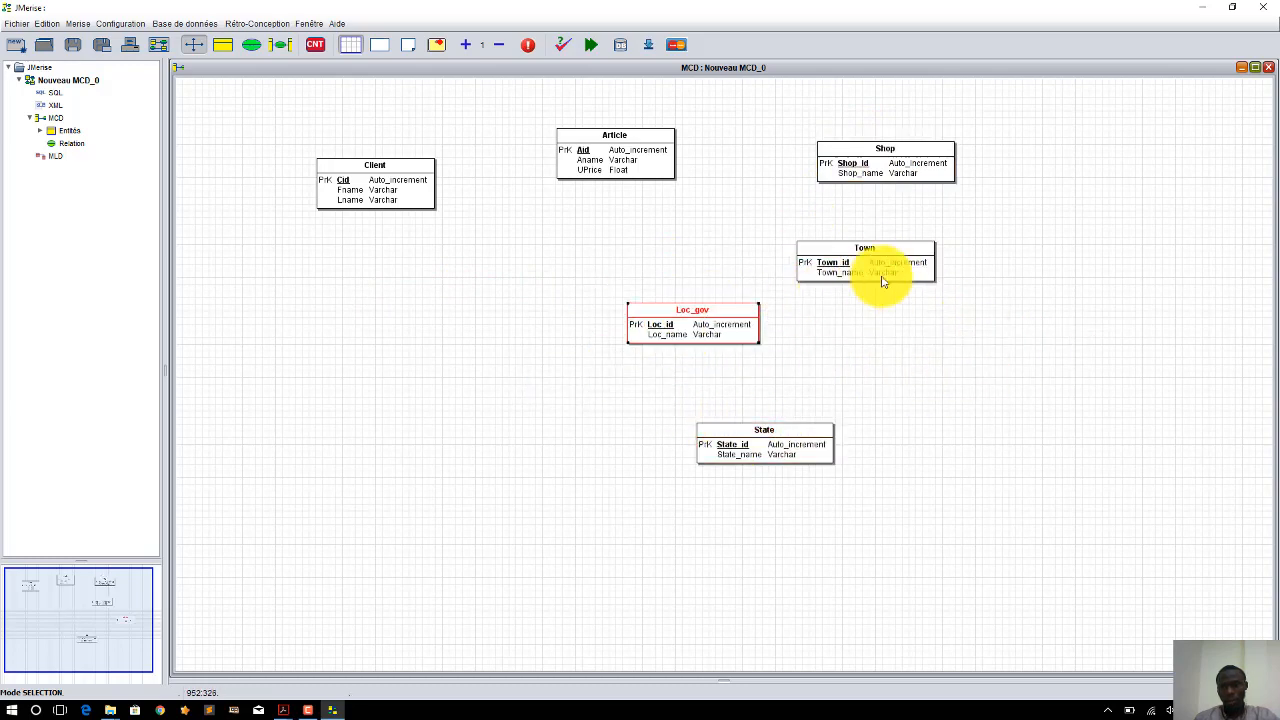
left_click_drag(940, 270, 969, 289)
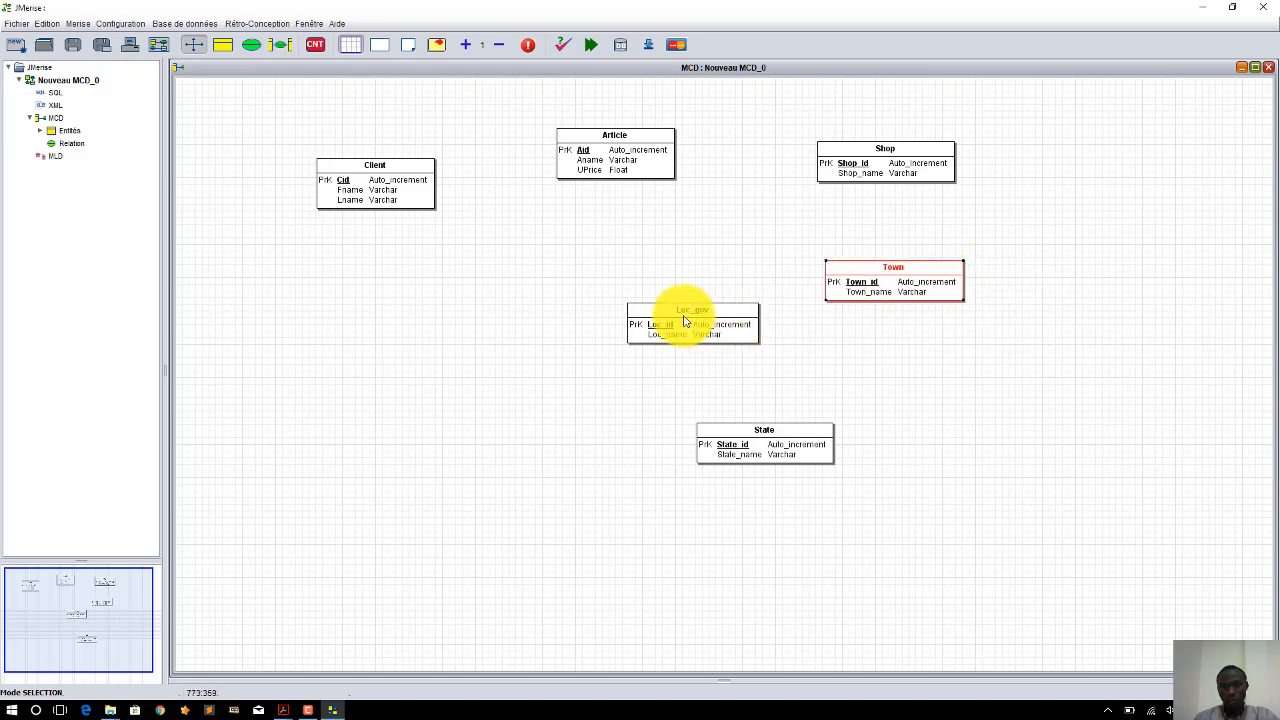
left_click_drag(677, 314, 971, 375)
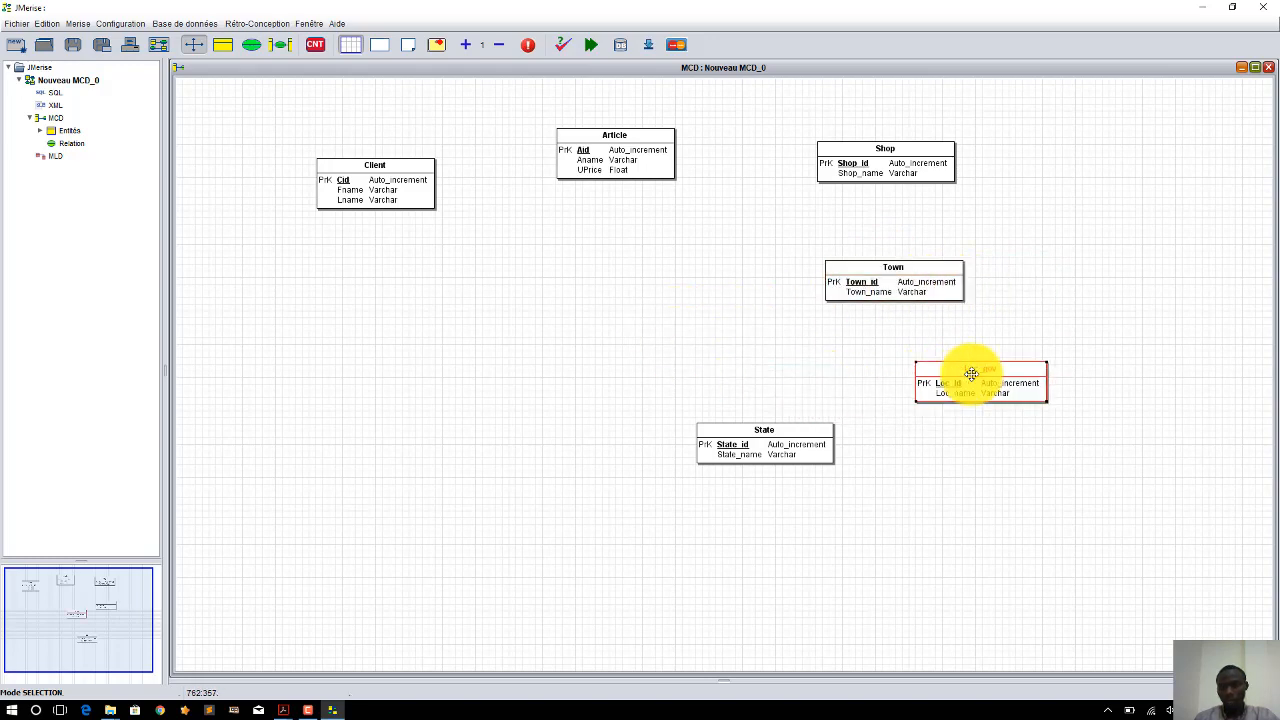
left_click_drag(783, 443, 688, 475)
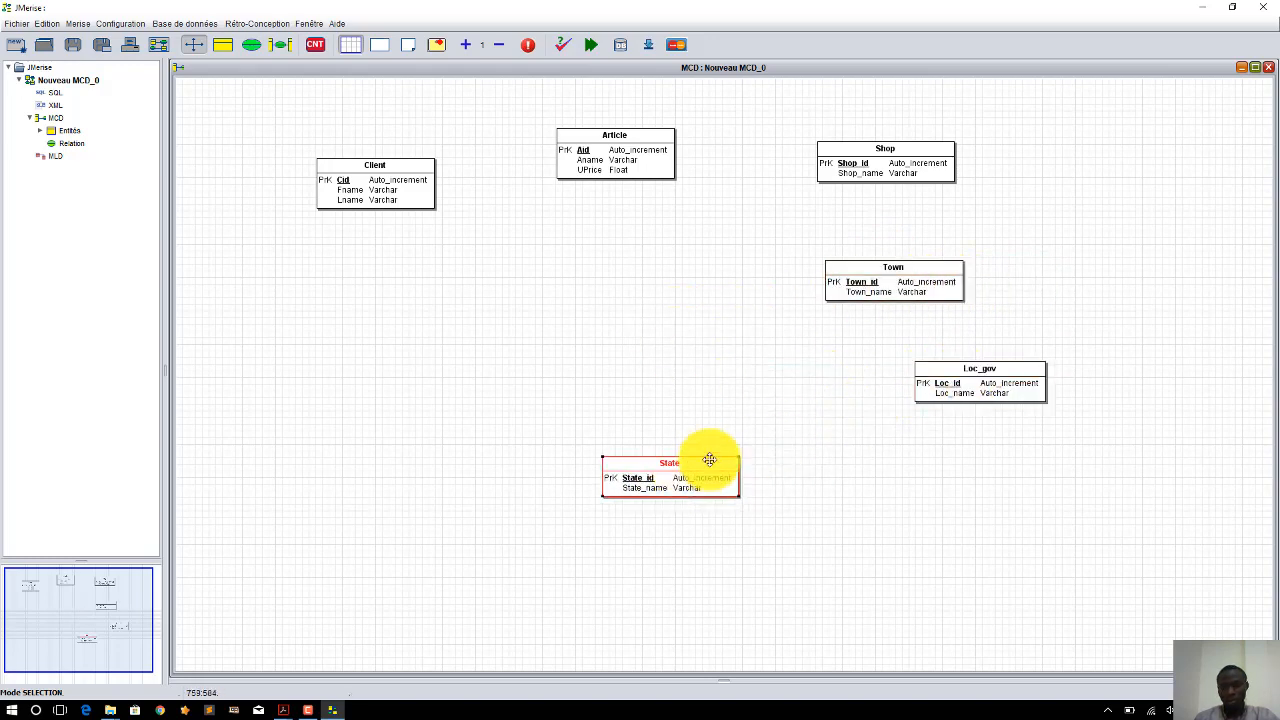
left_click_drag(969, 390, 881, 393)
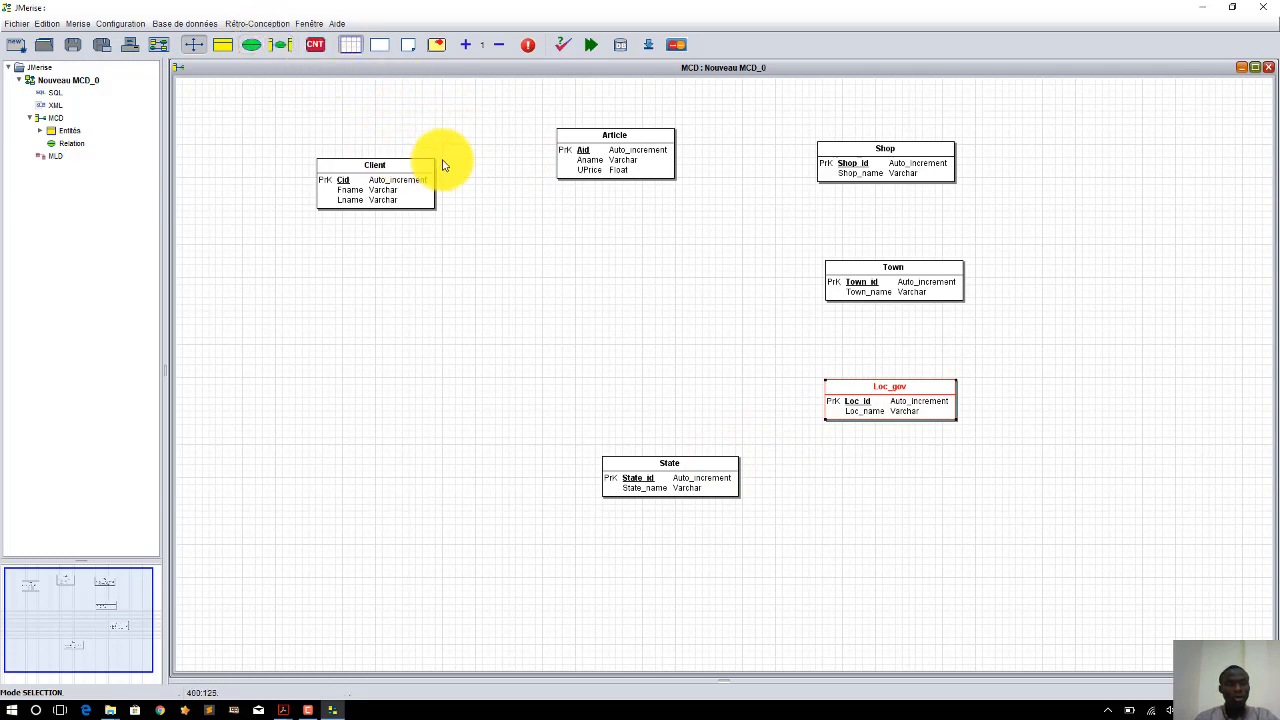
- Place a new relation between Client and Article and name it bought in its properties
left_click(251, 44)
left_click(506, 234)
double_click(520, 238)
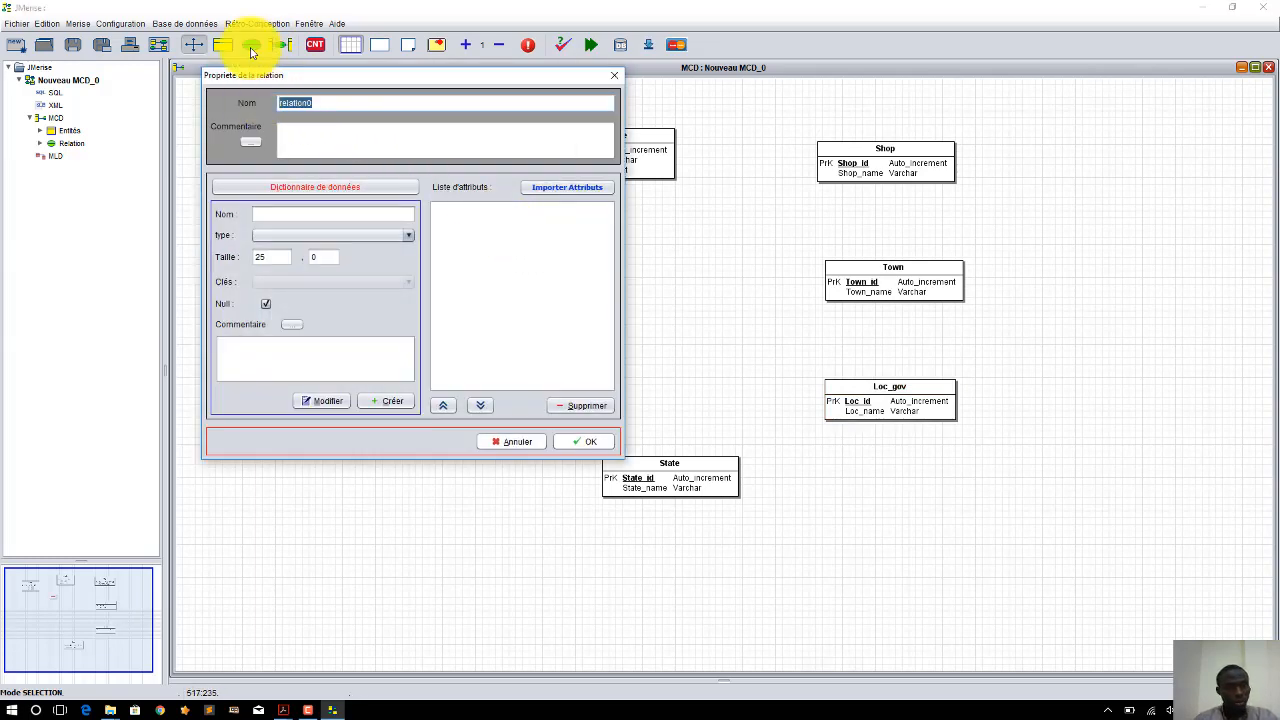
left_click_drag(290, 76, 752, 192)
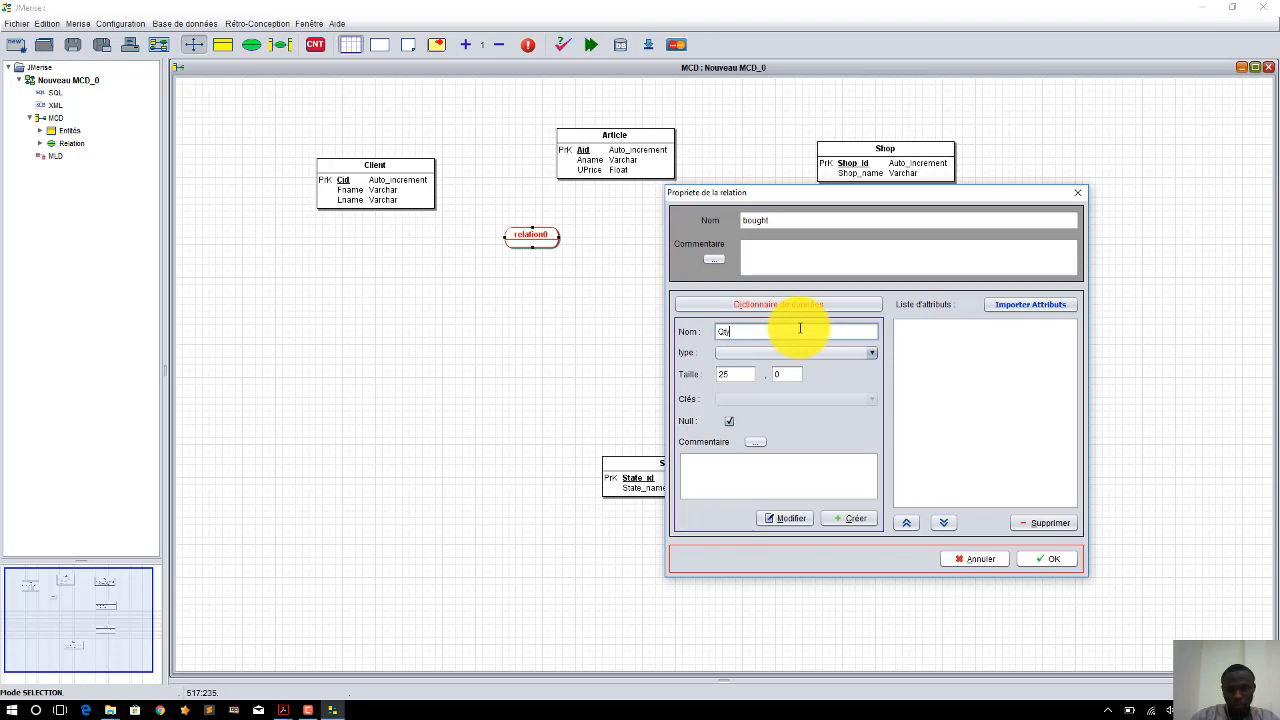
- Add the attribute Qty of type Int to the bought relation
left_click(791, 353)
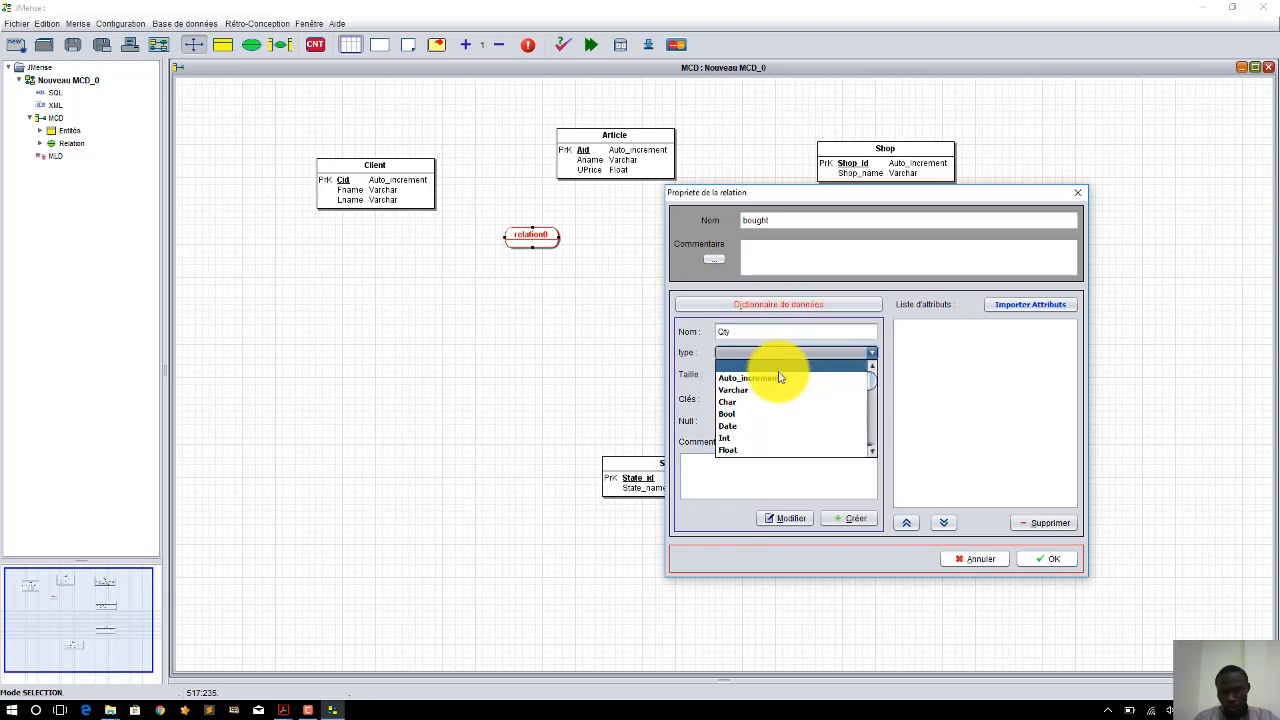
left_click(748, 437)
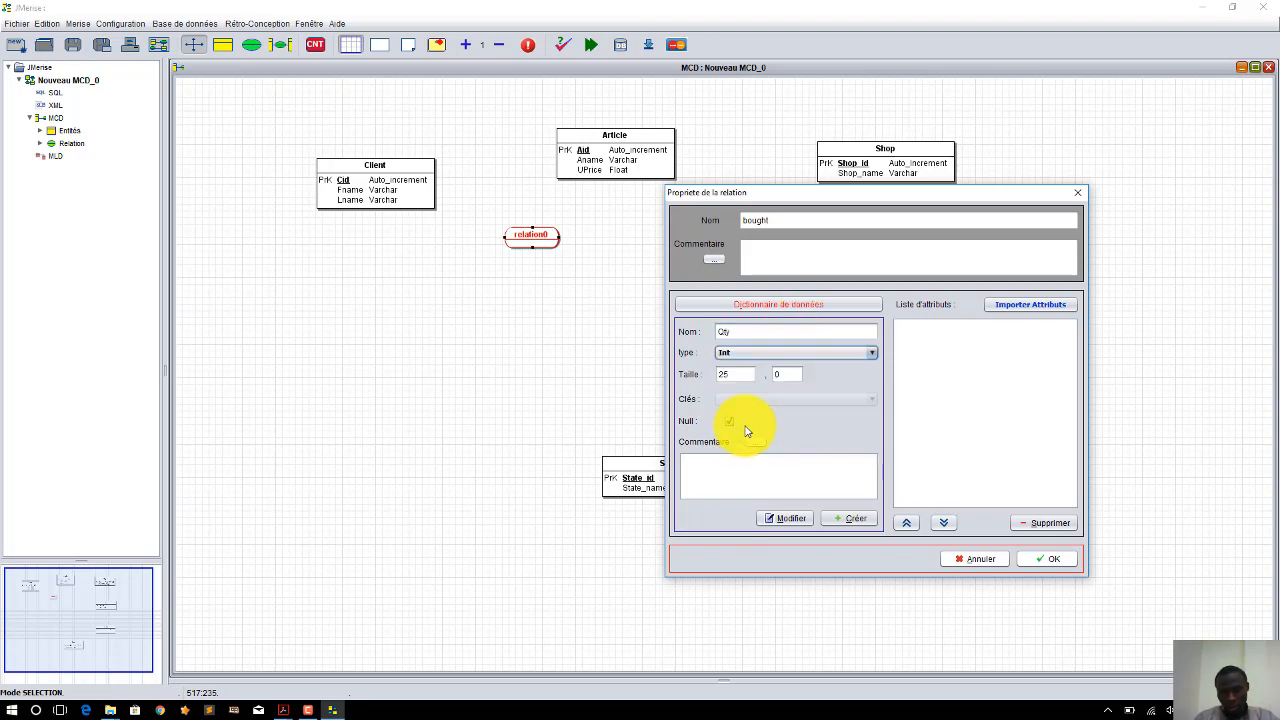
left_click(833, 521)
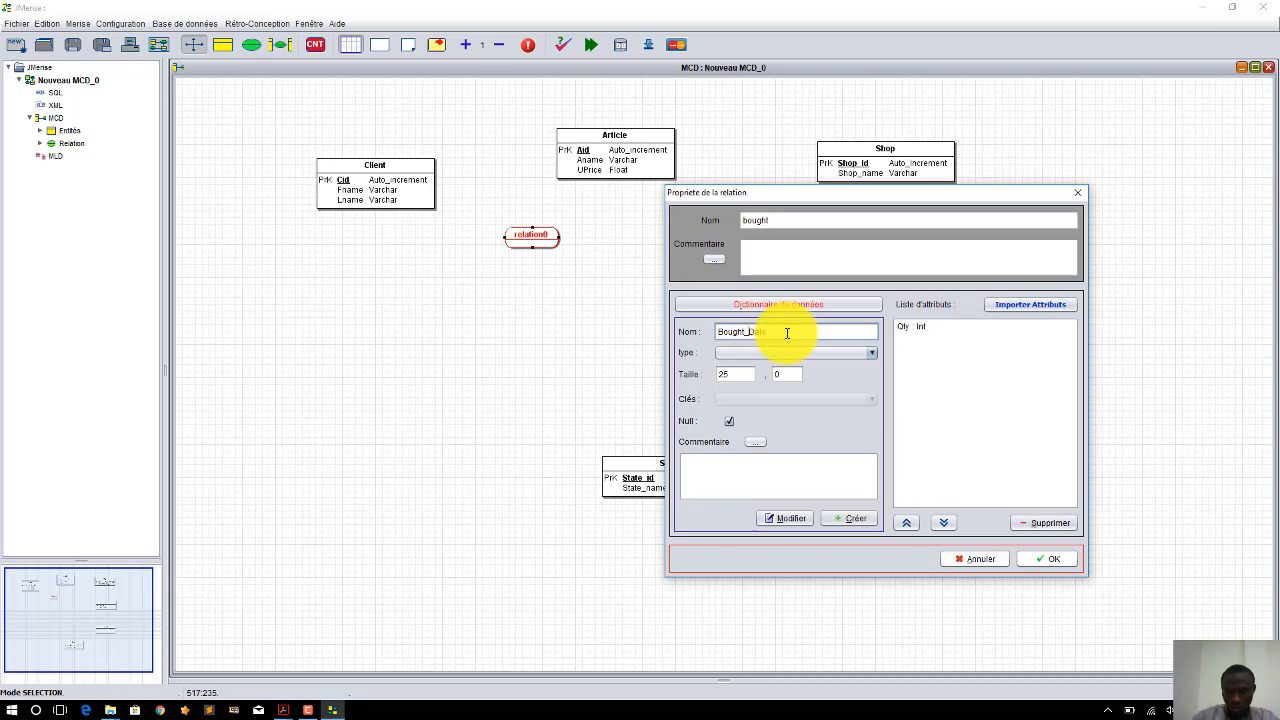
- Add the attribute Bought_Date of type Date to the bought relation and confirm the relation's properties
left_click(789, 353)
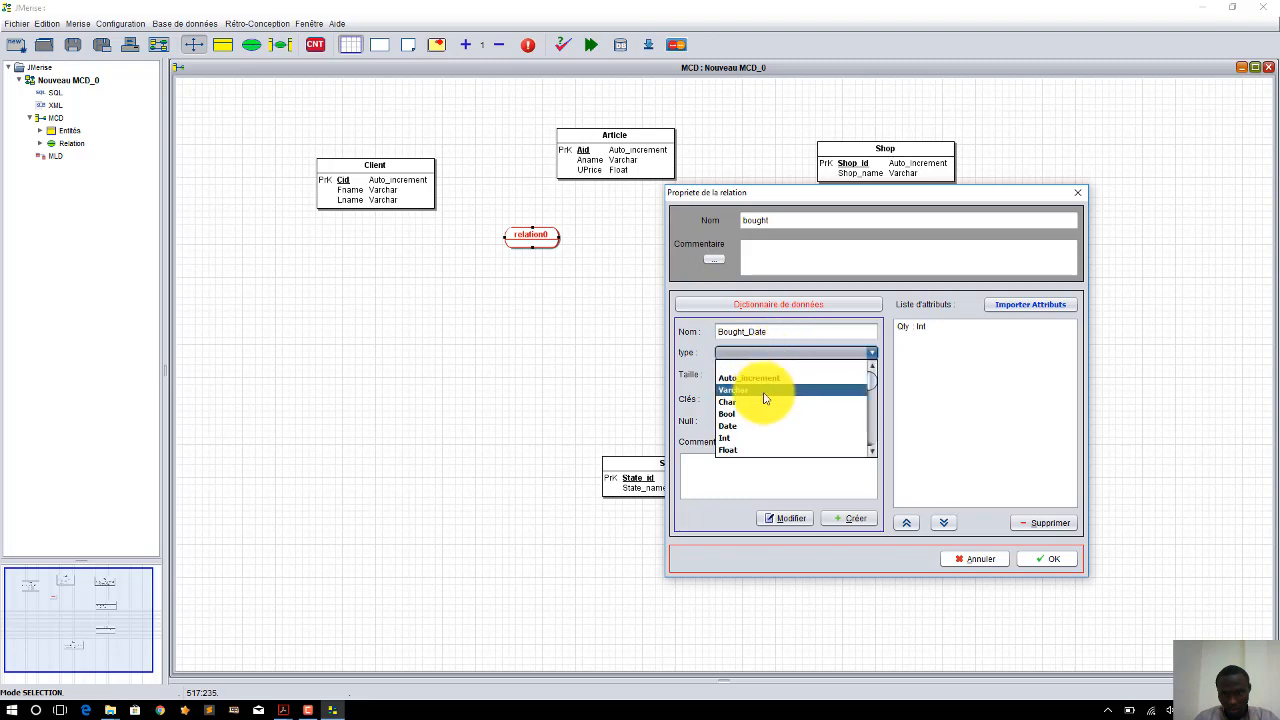
left_click(757, 427)
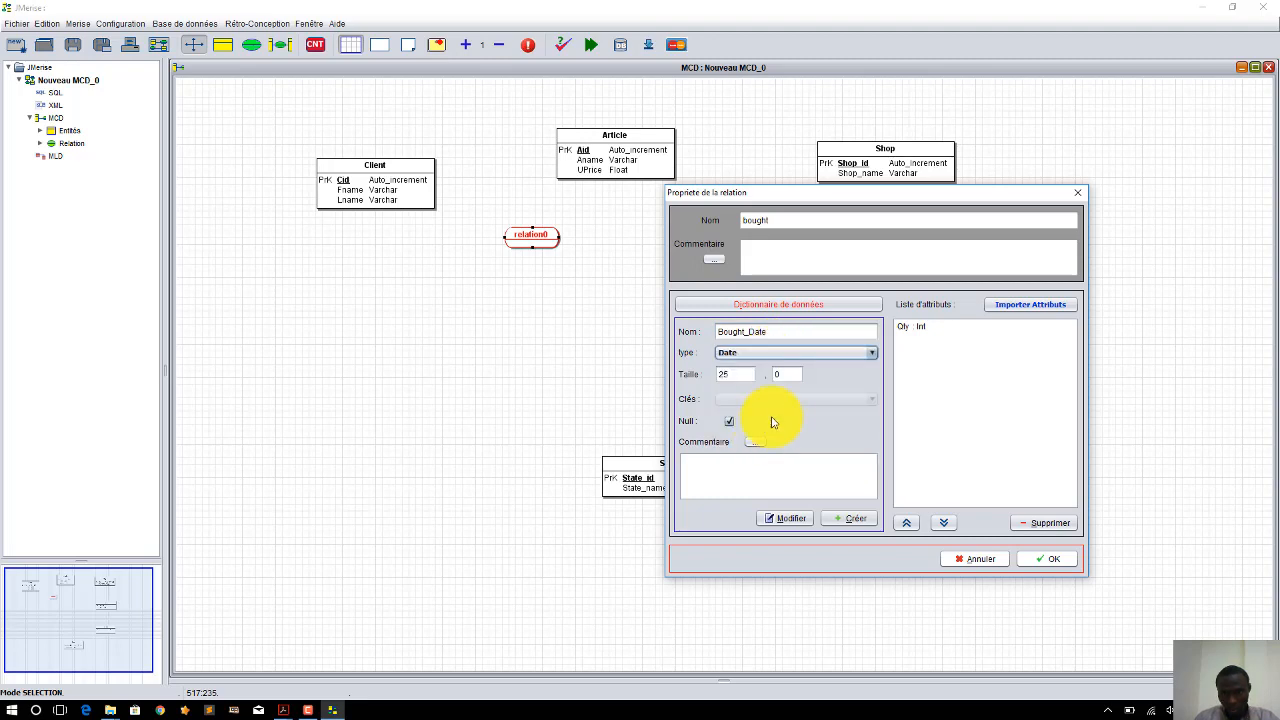
left_click(845, 518)
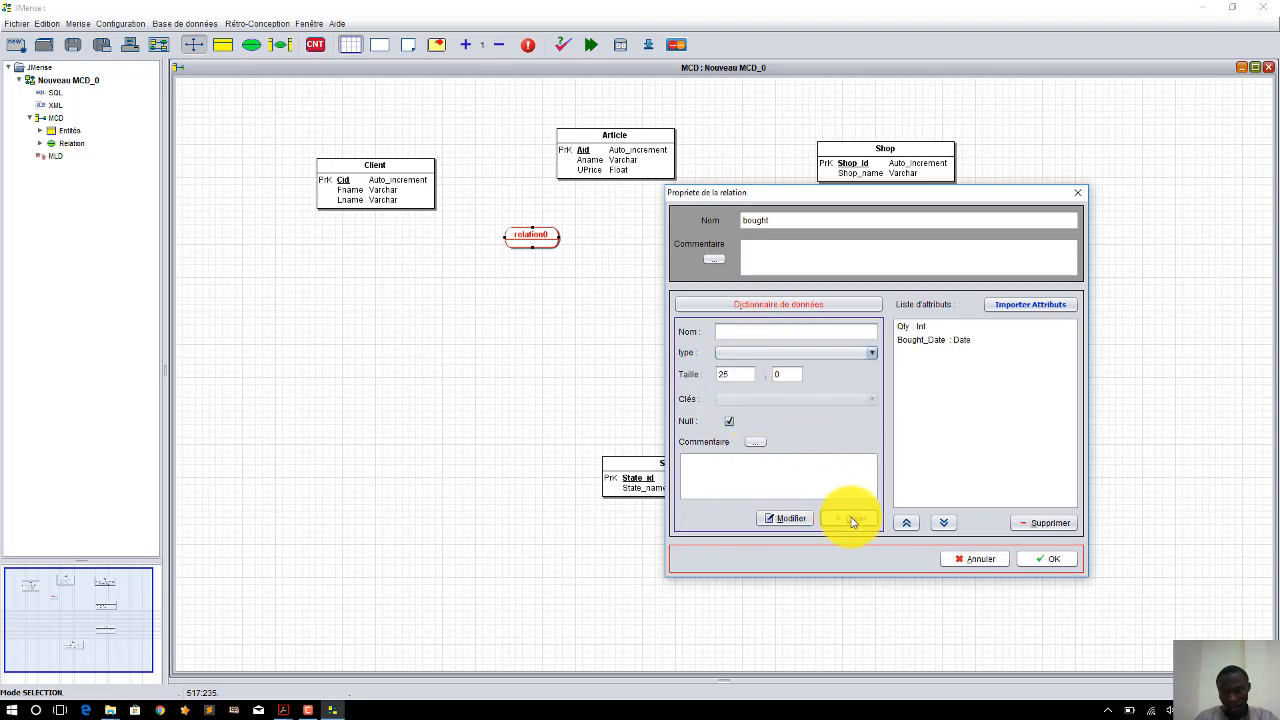
left_click(1047, 558)
- Shift Client further left and position the bought relation between Client and Article
left_click_drag(537, 240, 502, 194)
left_click_drag(406, 177, 341, 201)
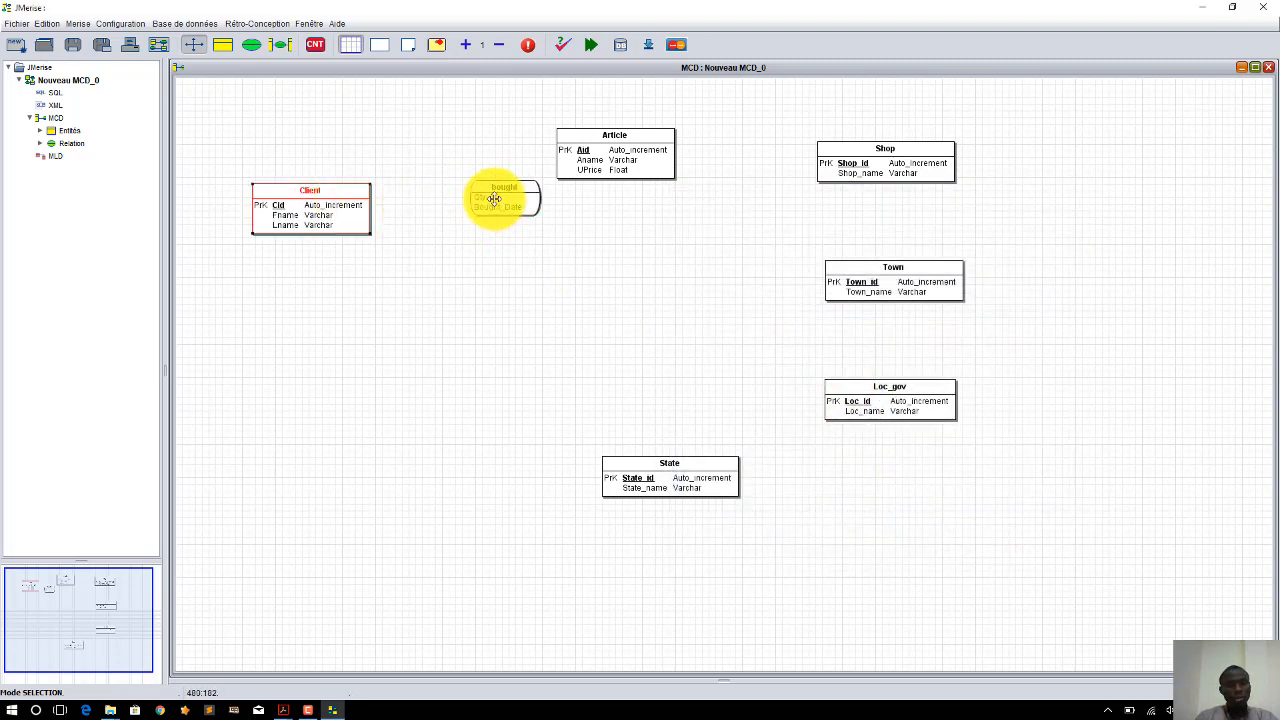
left_click_drag(491, 194, 461, 171)
- Create a relation named located_in without attributes and position it between Article and Shop
left_click(250, 45)
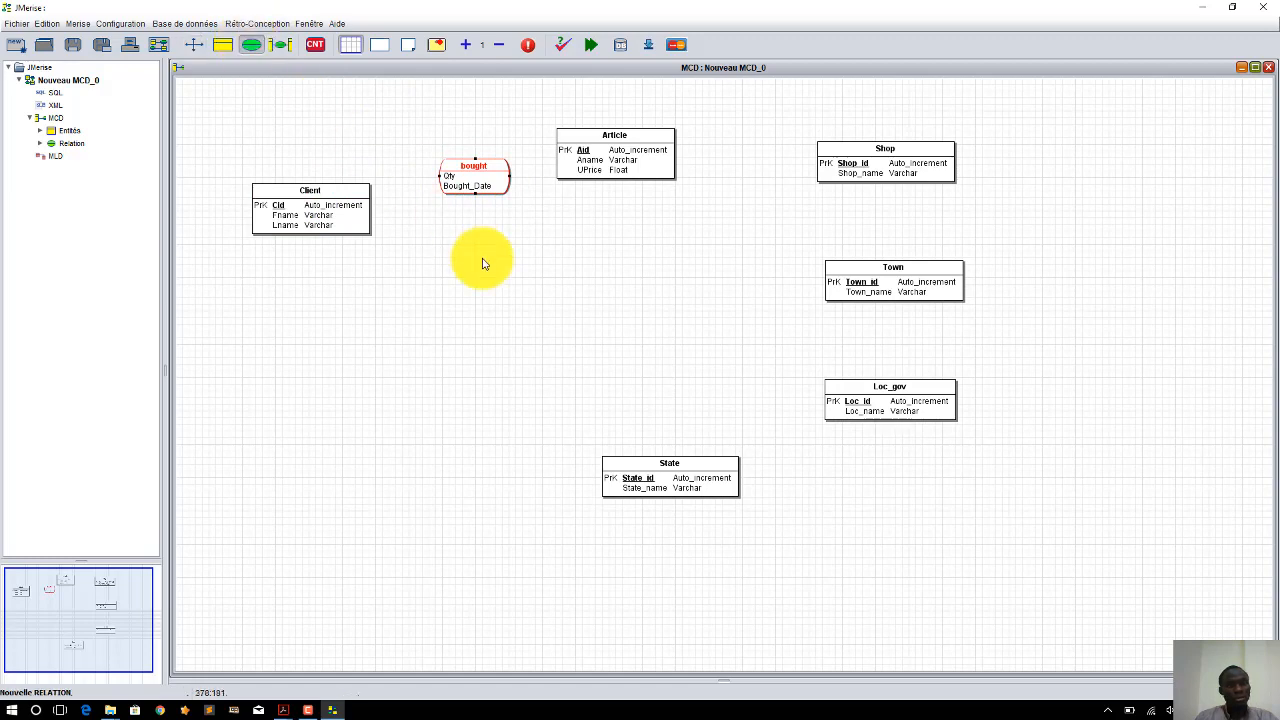
left_click(553, 302)
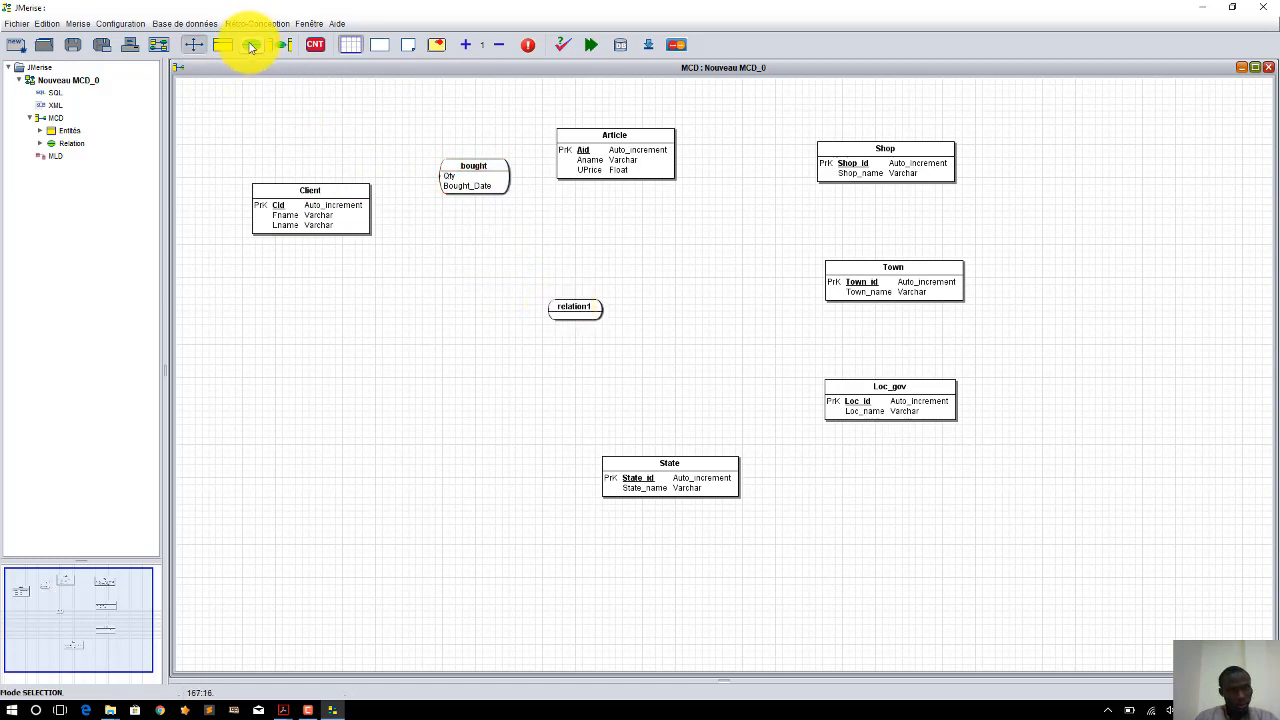
double_click(575, 307)
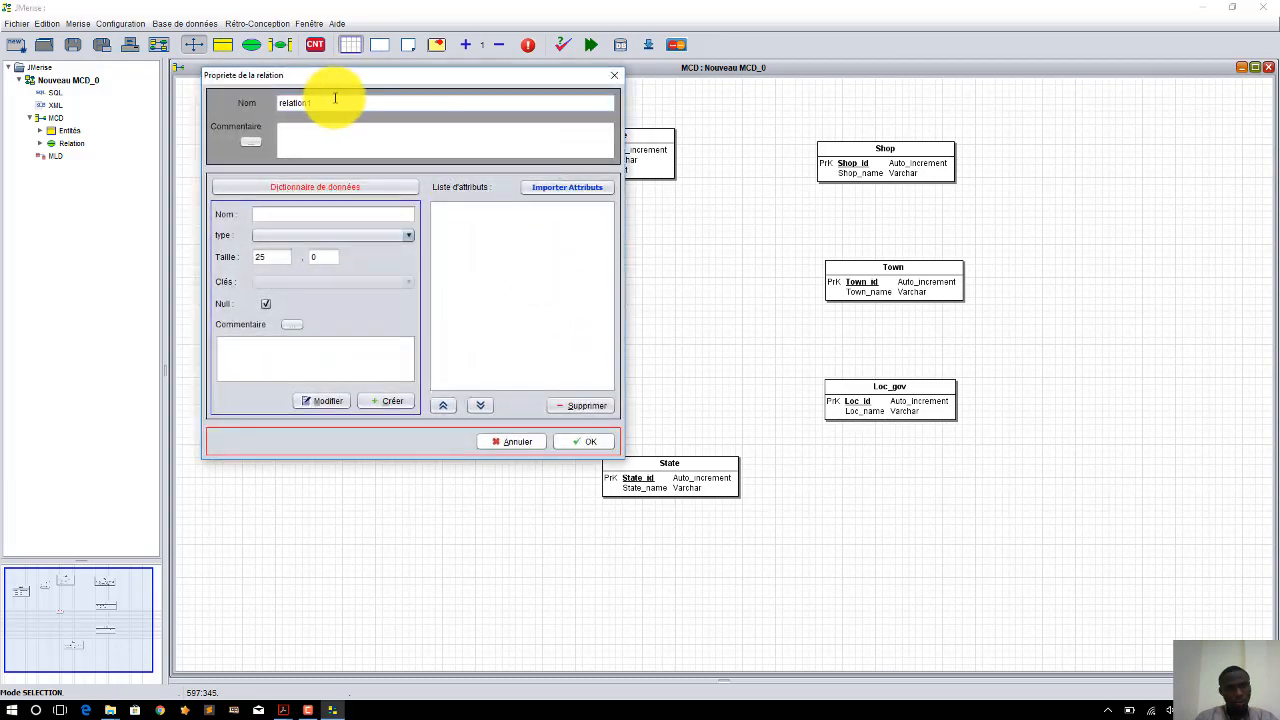
left_click_drag(334, 88, 882, 219)
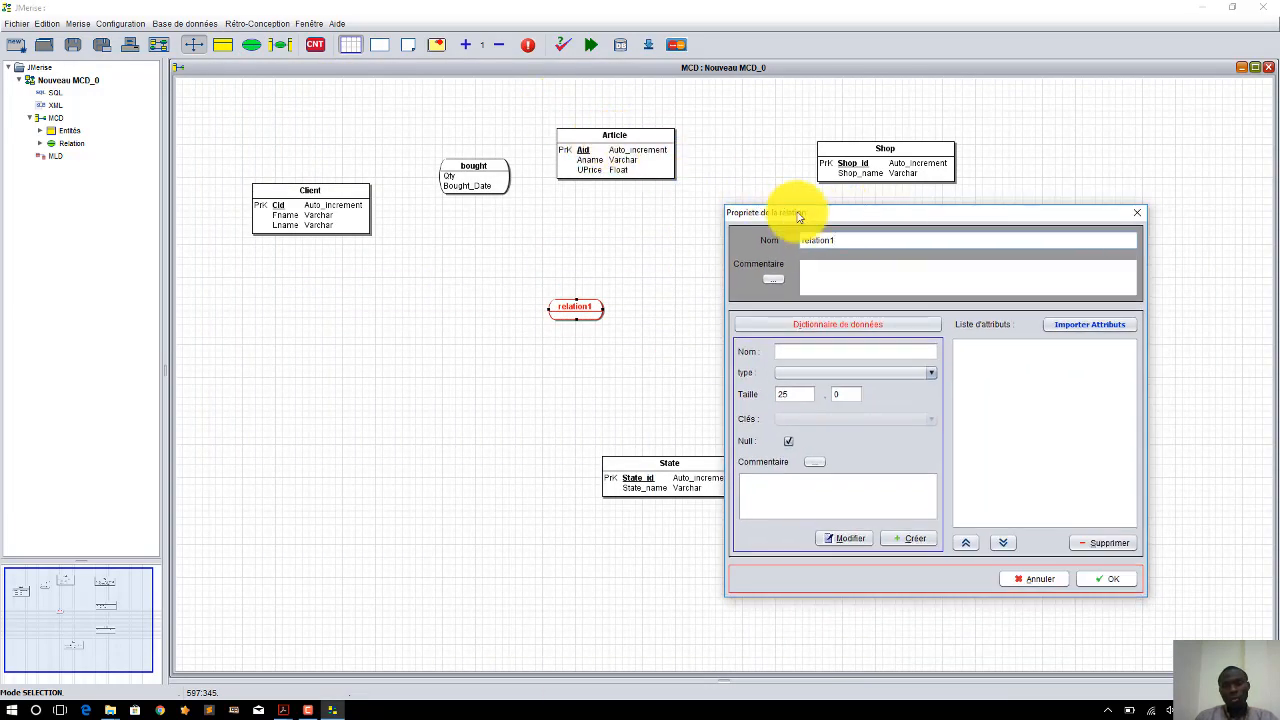
left_click_drag(840, 240, 723, 214)
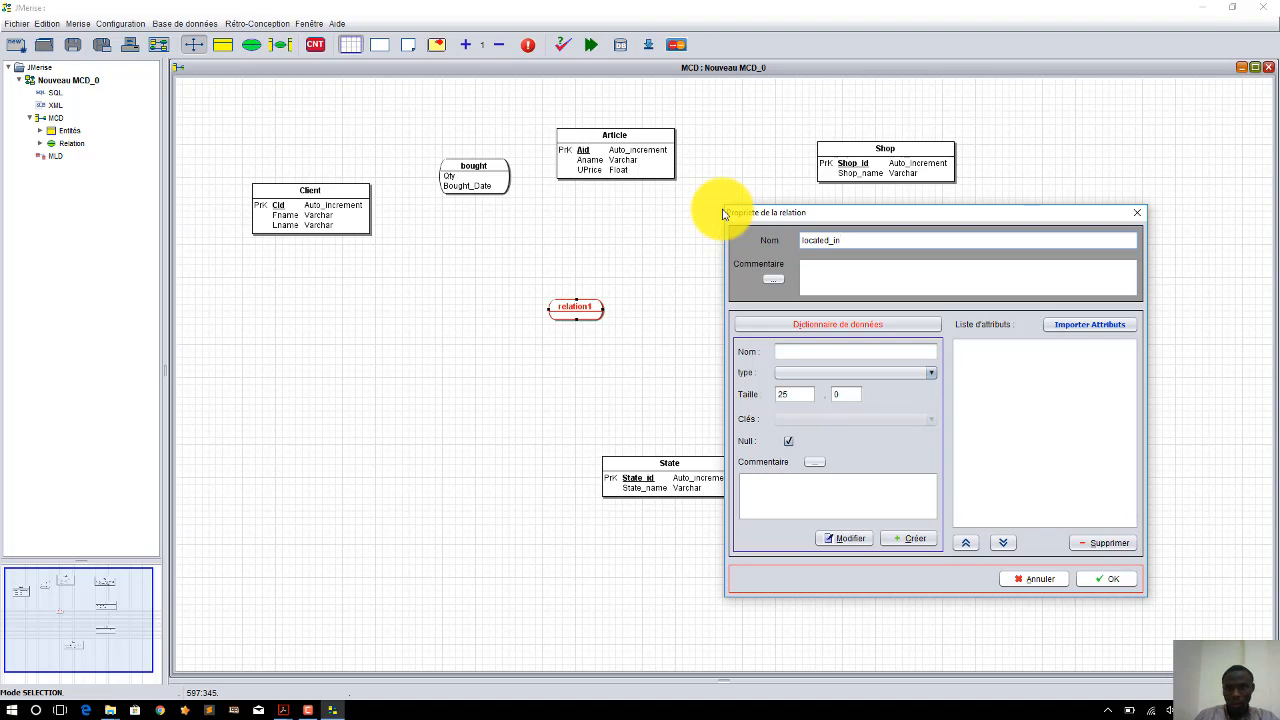
left_click(1100, 579)
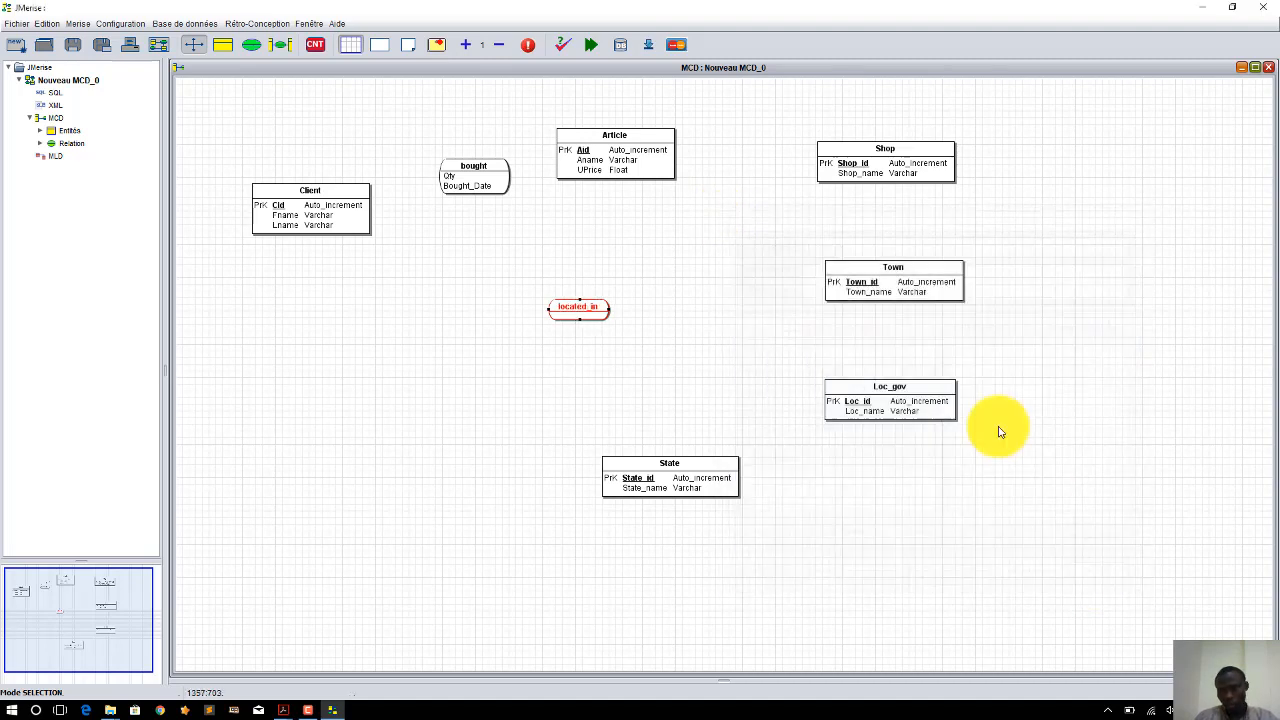
left_click_drag(591, 304, 752, 180)
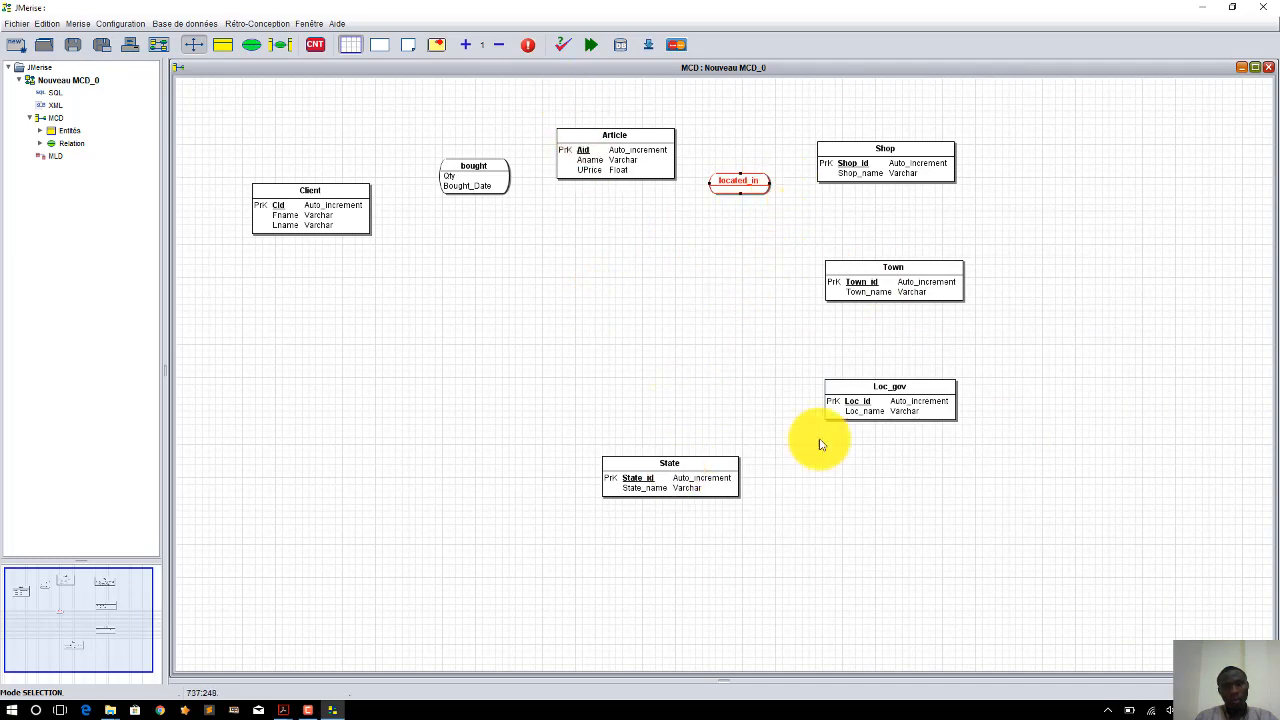
left_click(309, 709)
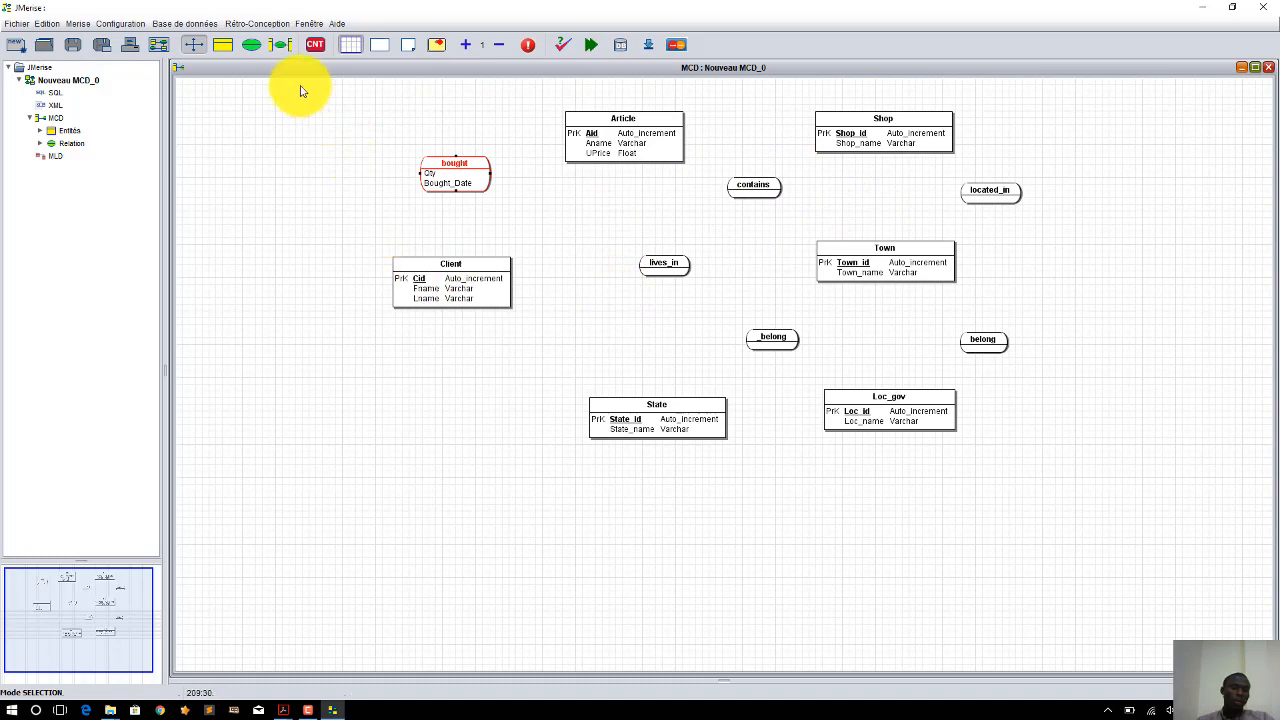
- Link the Client and Article entities to the bought relation
left_click(281, 48)
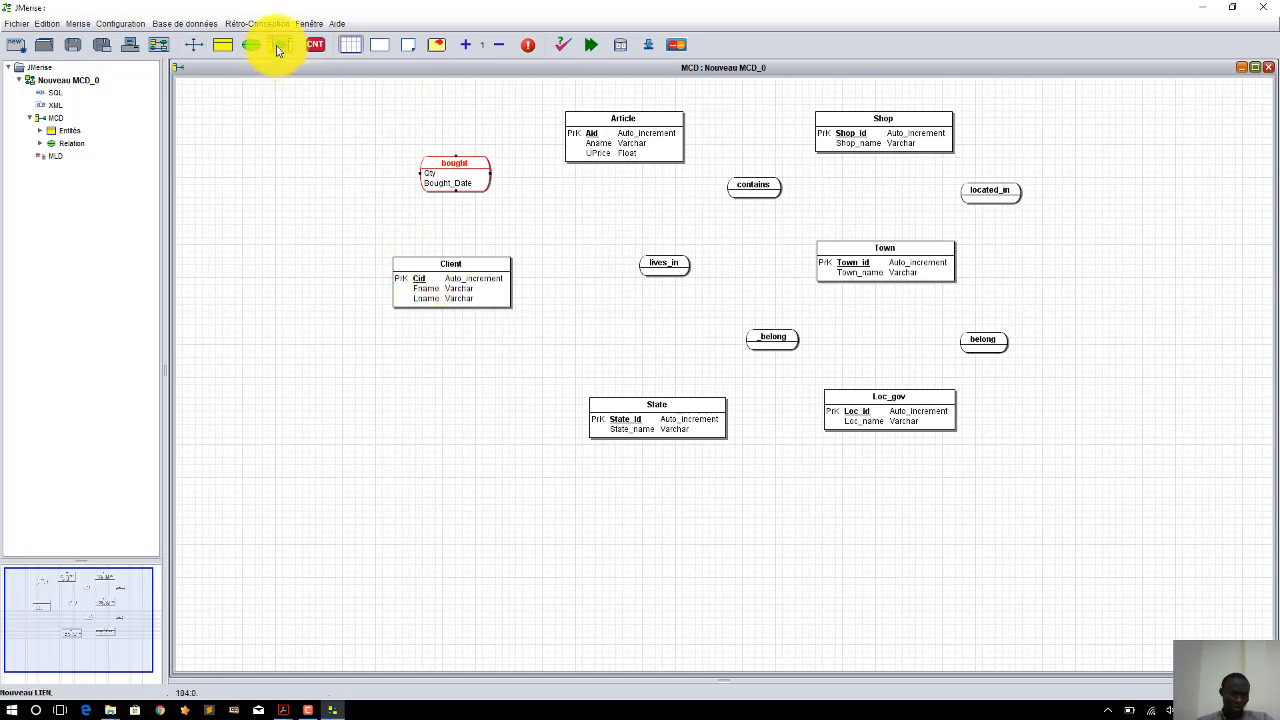
left_click(474, 280)
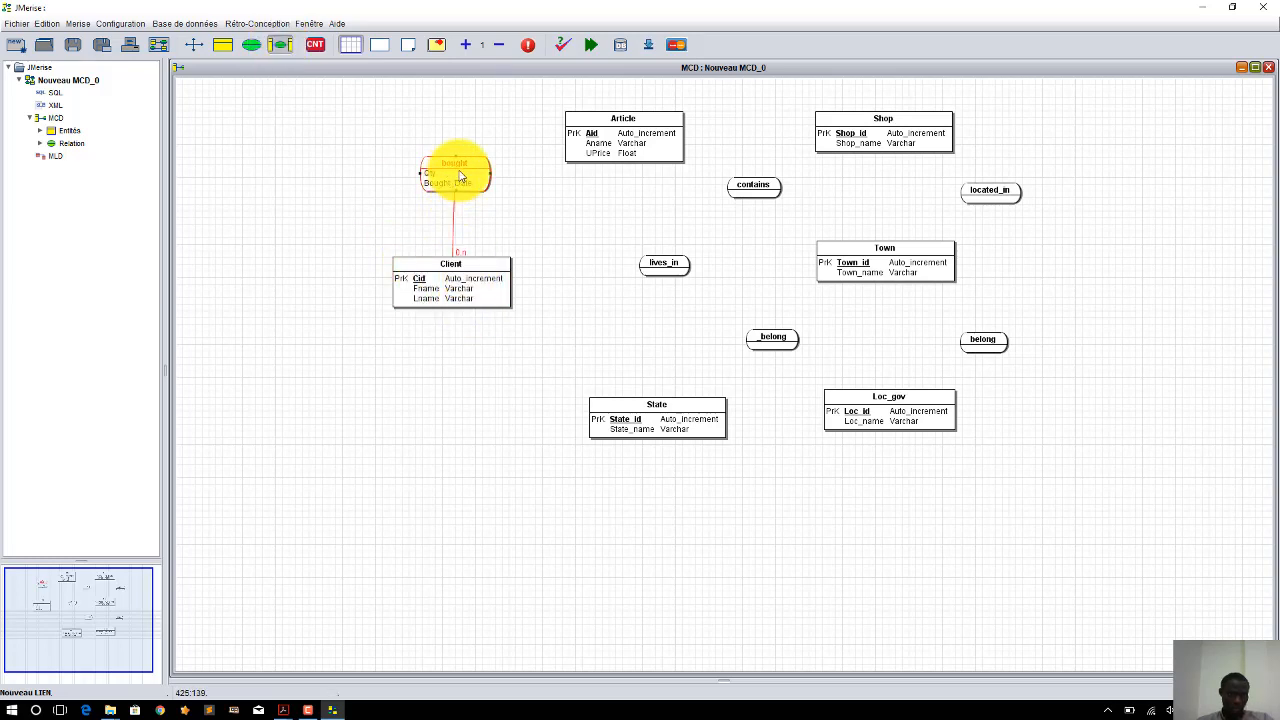
left_click(601, 140)
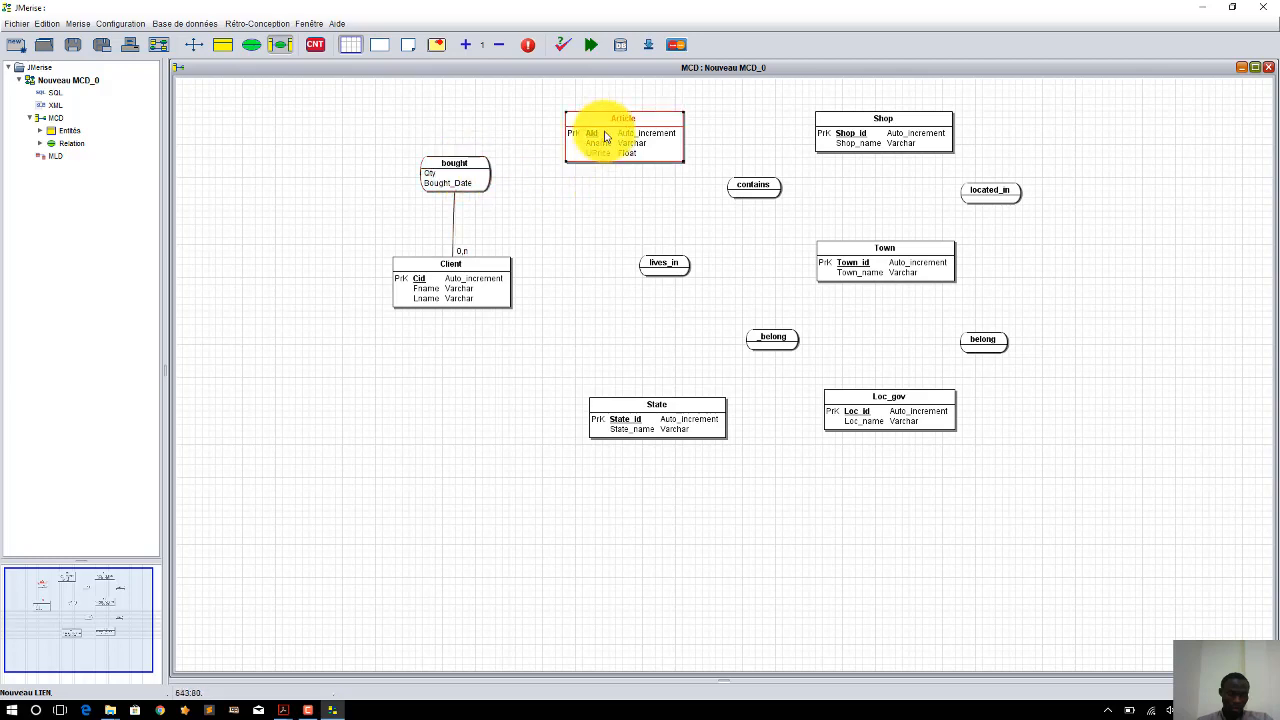
left_click(456, 164)
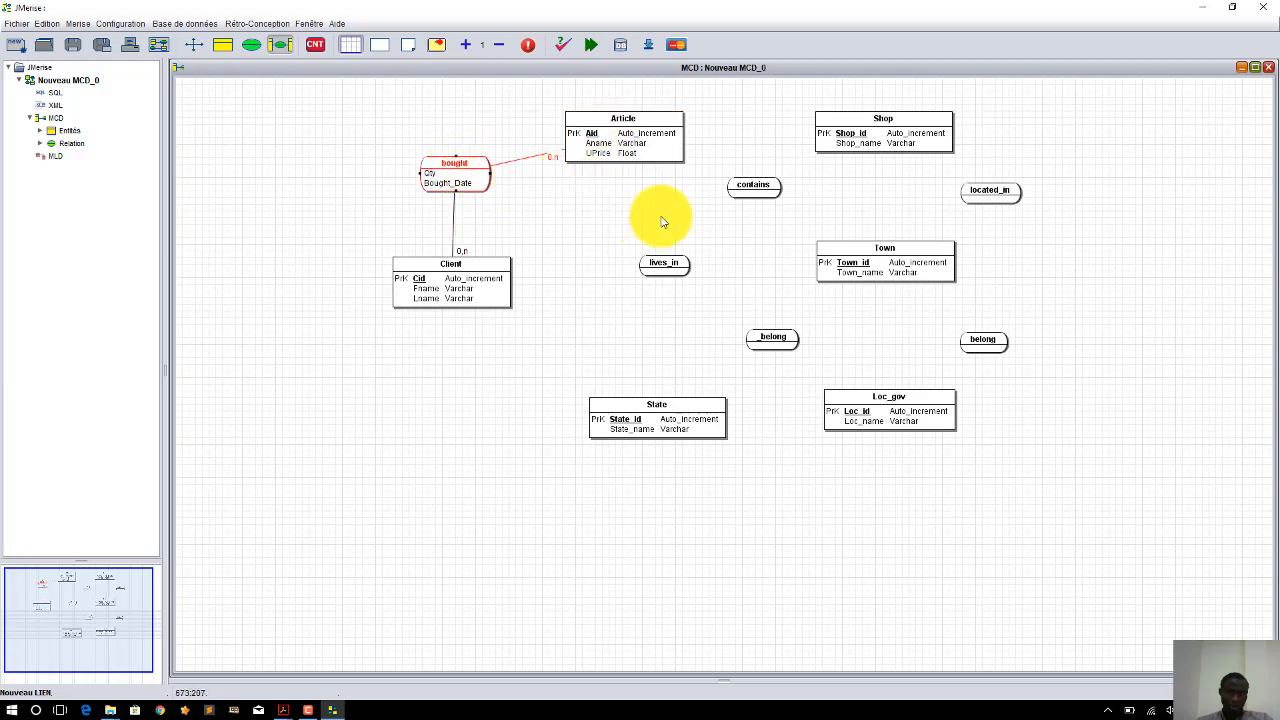
- Link Article to Shop through the contains relation and Shop to Town through the located_in relation
left_click(755, 190)
left_click(846, 145)
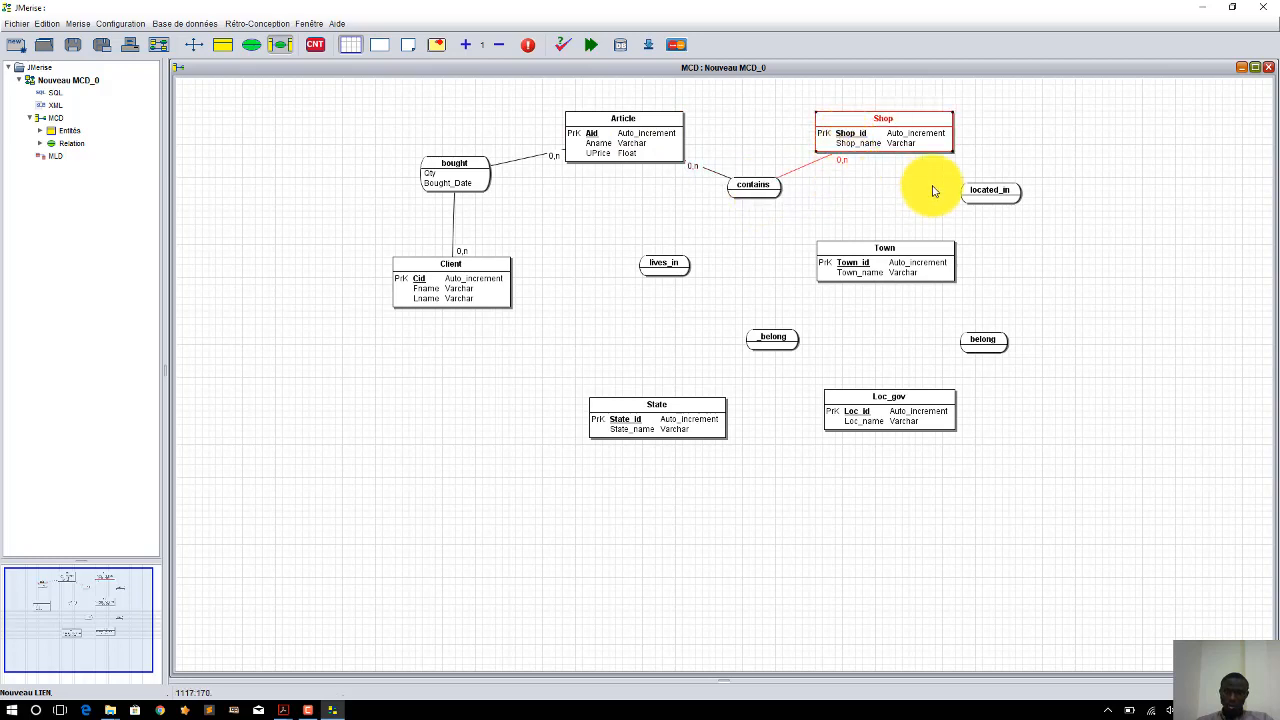
left_click(937, 134)
left_click(982, 200)
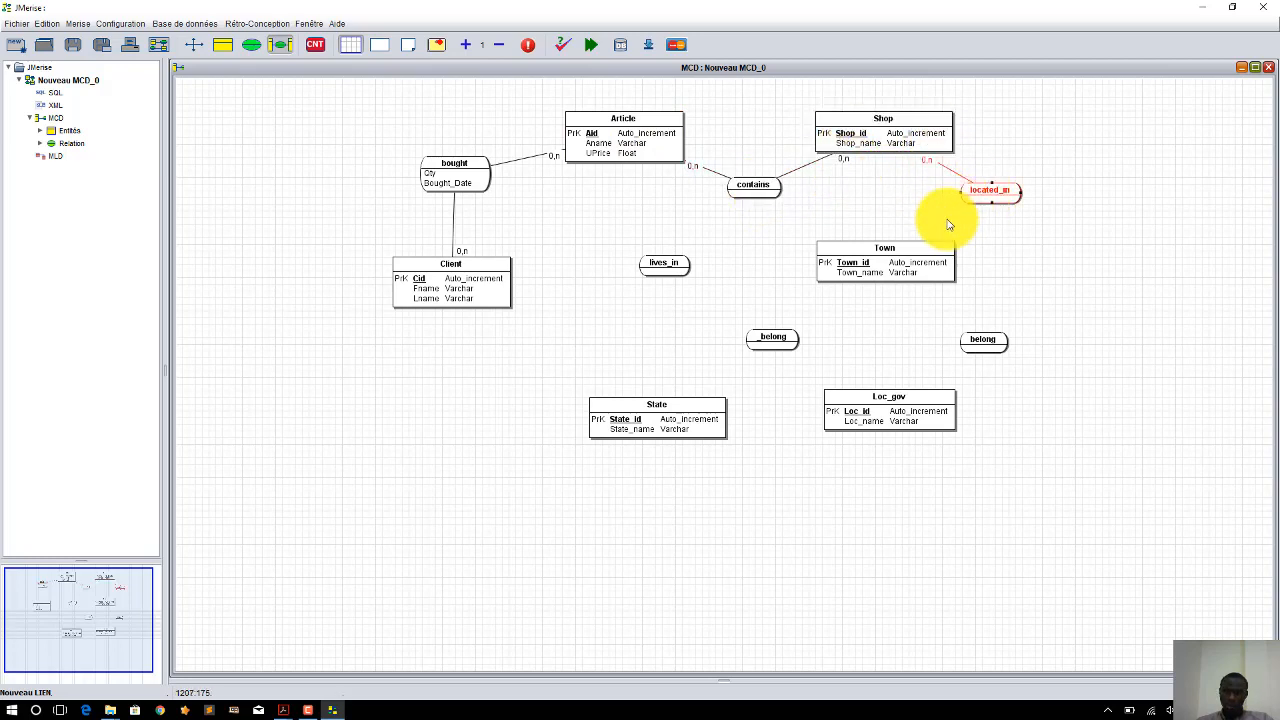
left_click(929, 263)
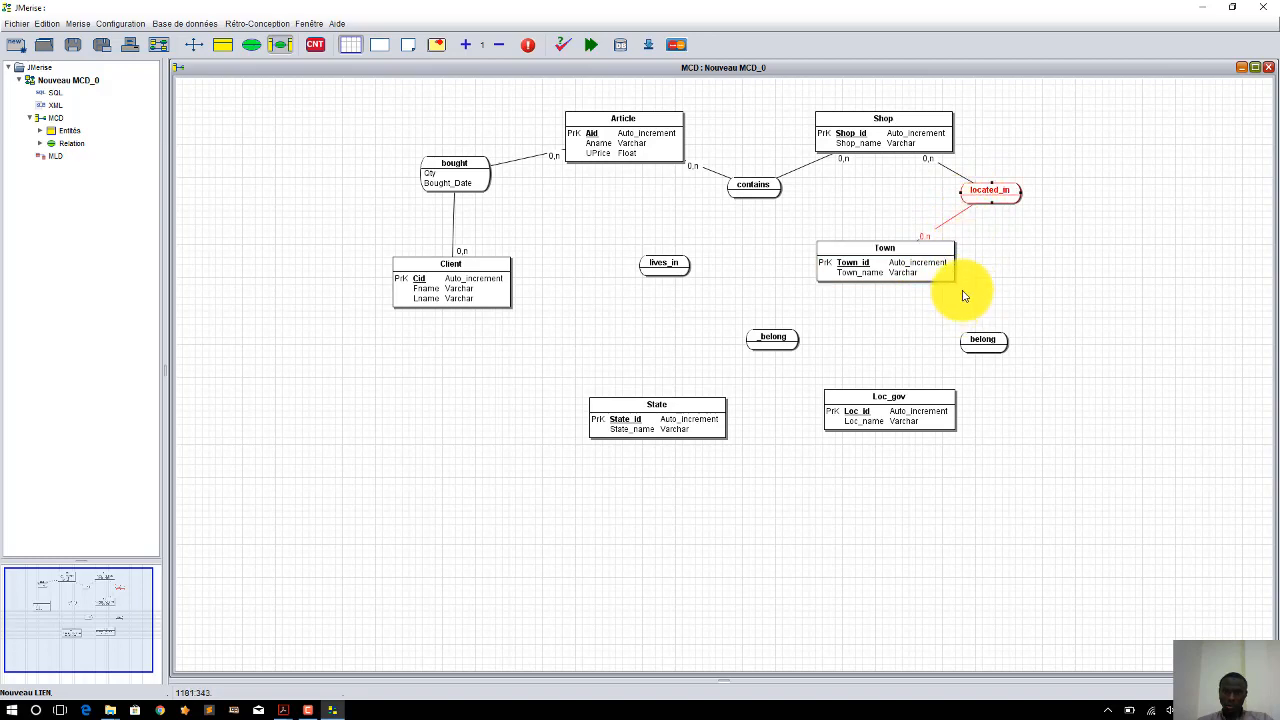
- Link Town to Loc_gov through the belong relation and Loc_gov to State through the _belong relation
left_click(942, 267)
left_click(979, 343)
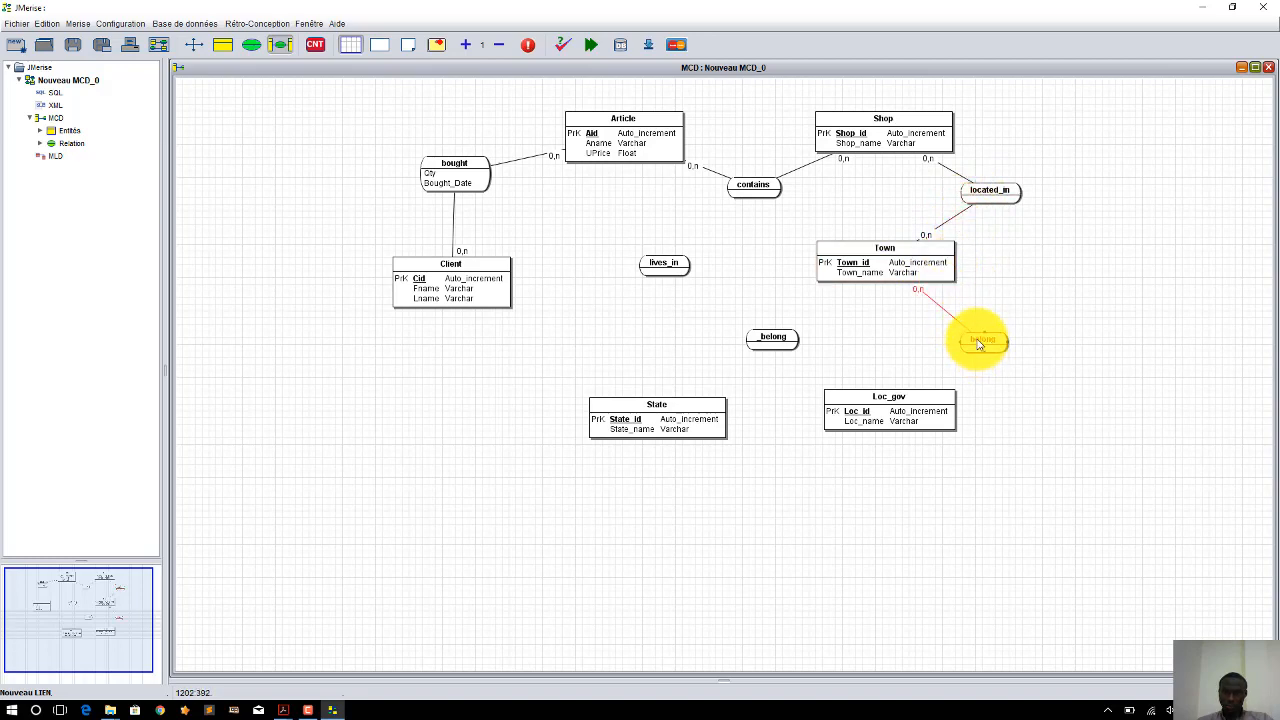
left_click(895, 415)
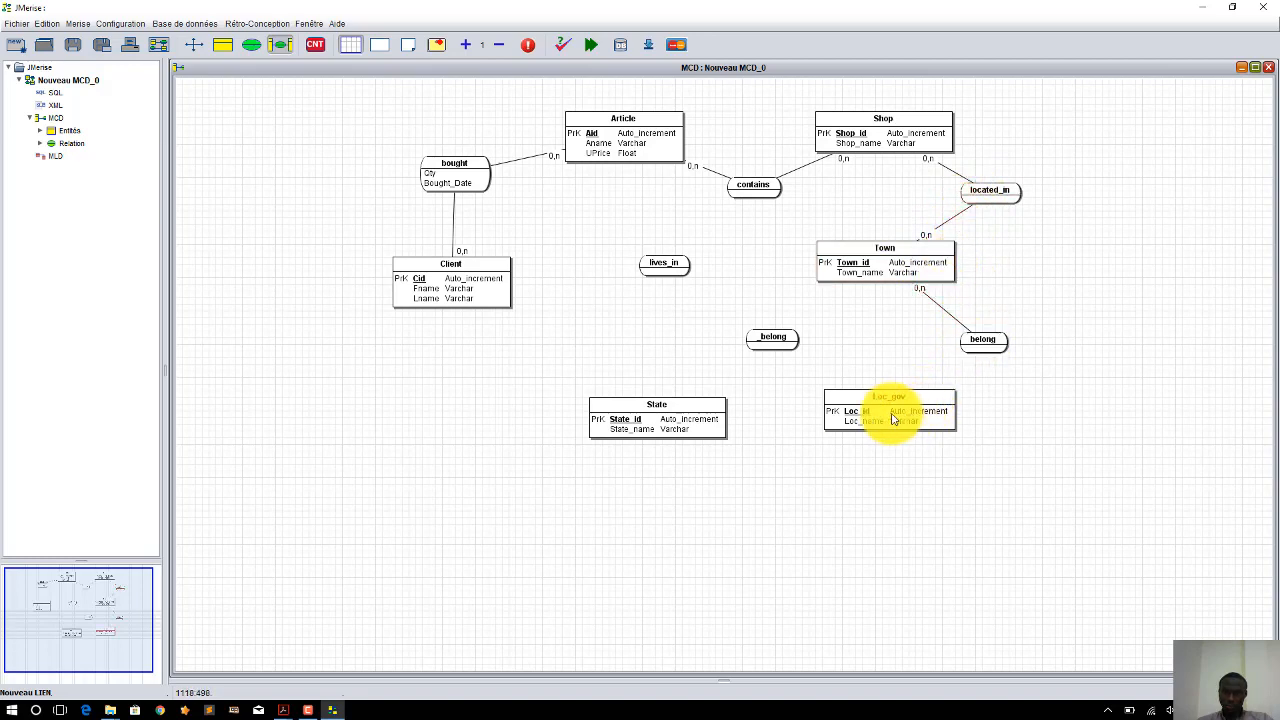
left_click(769, 346)
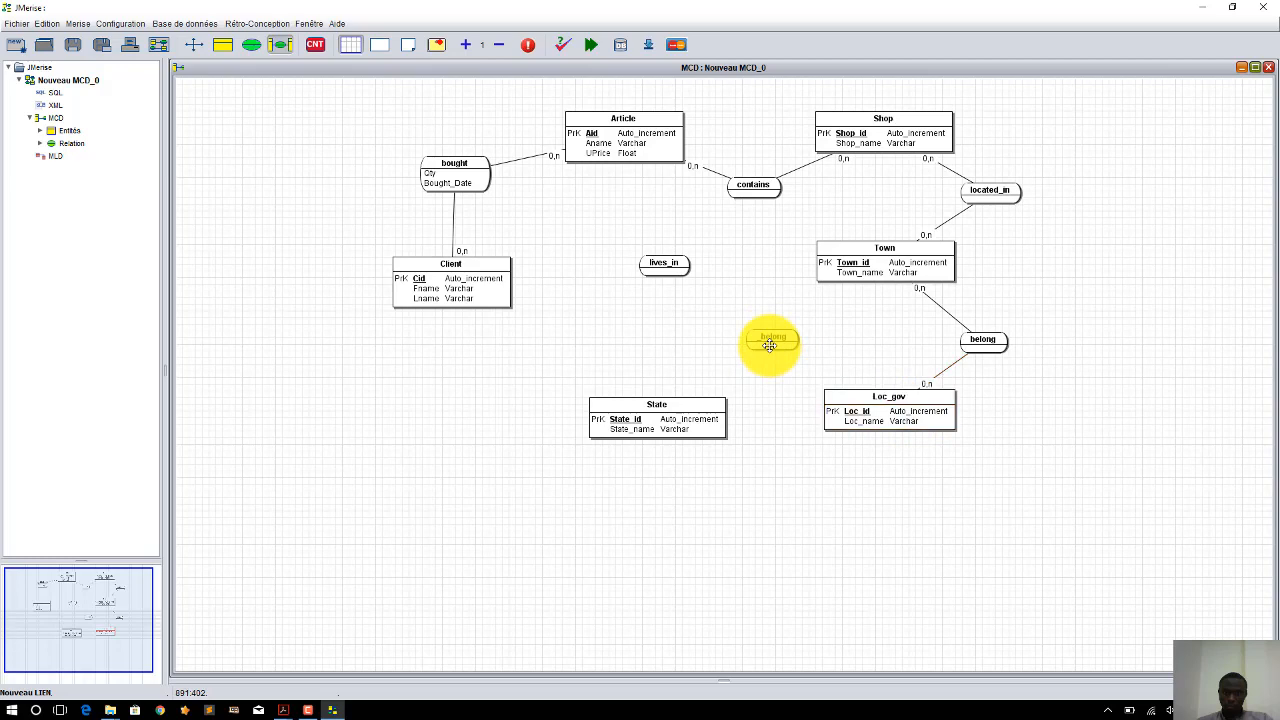
left_click(684, 410)
- Link the Client entity to the Town entity through the lives_in relation
left_click(446, 265)
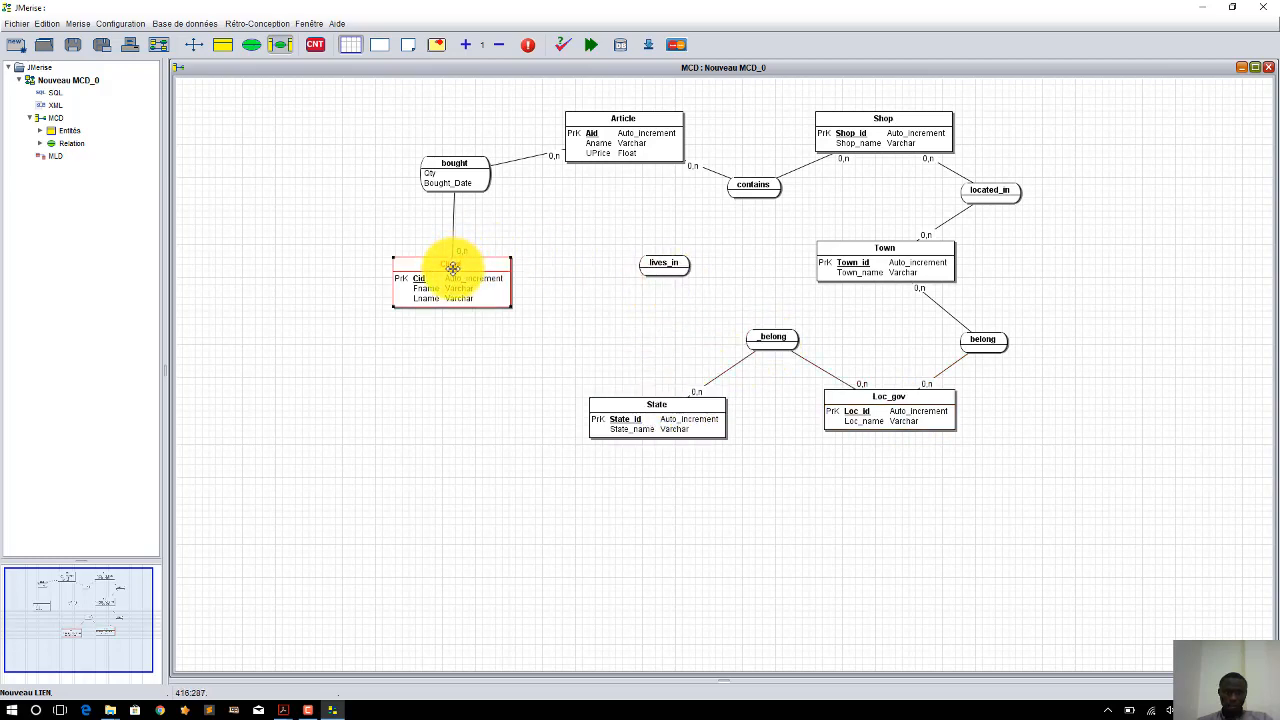
left_click(660, 265)
left_click(868, 265)
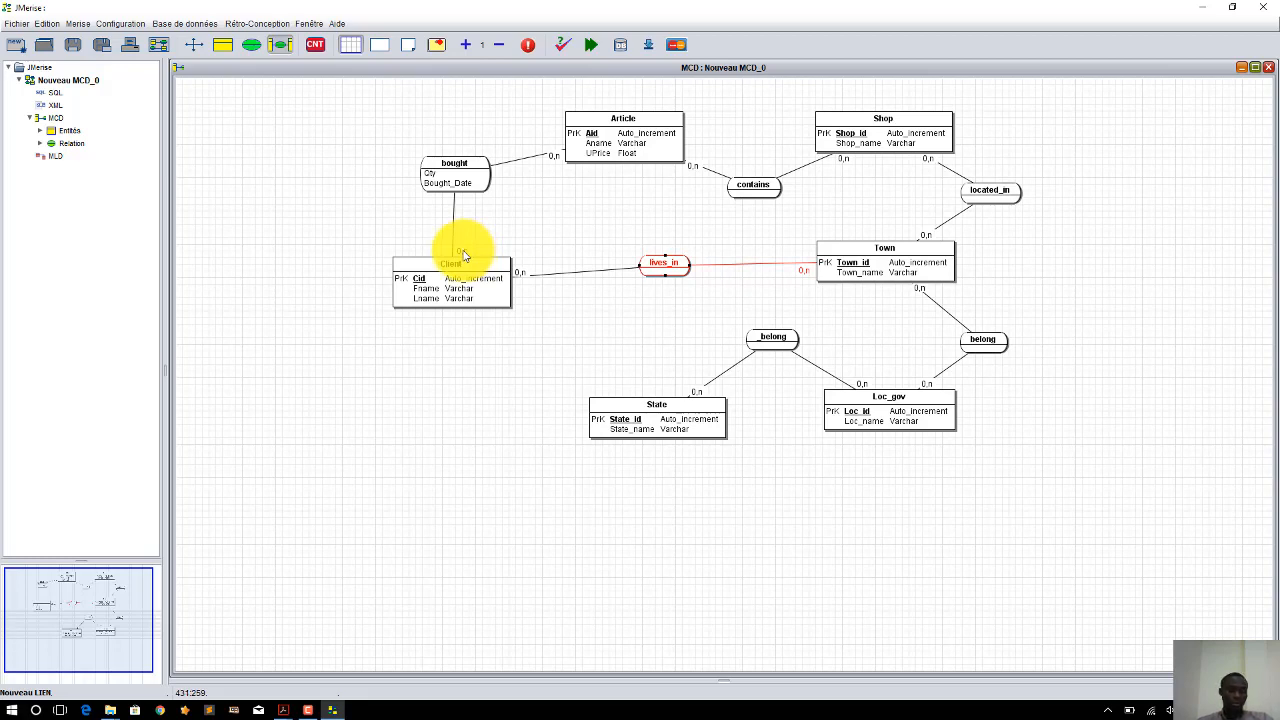
- Set the cardinality of the link between Client and bought to 1,n
left_click(192, 46)
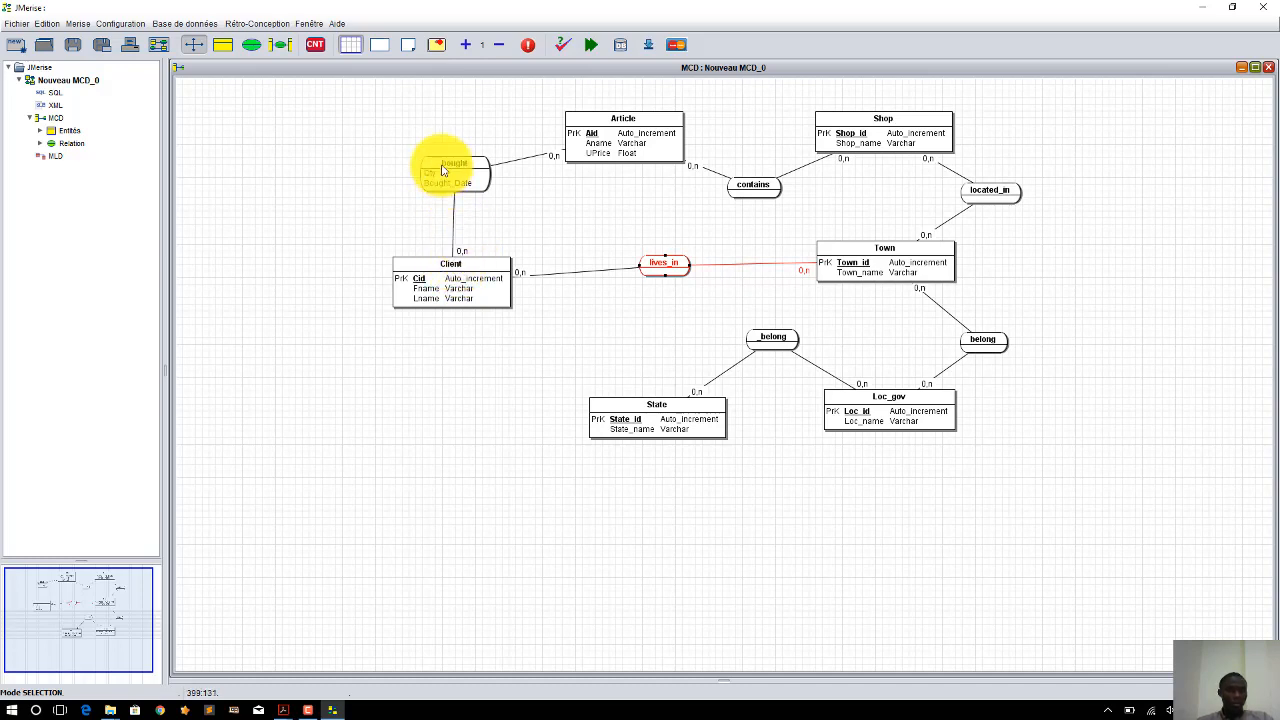
double_click(460, 255)
left_click(455, 259)
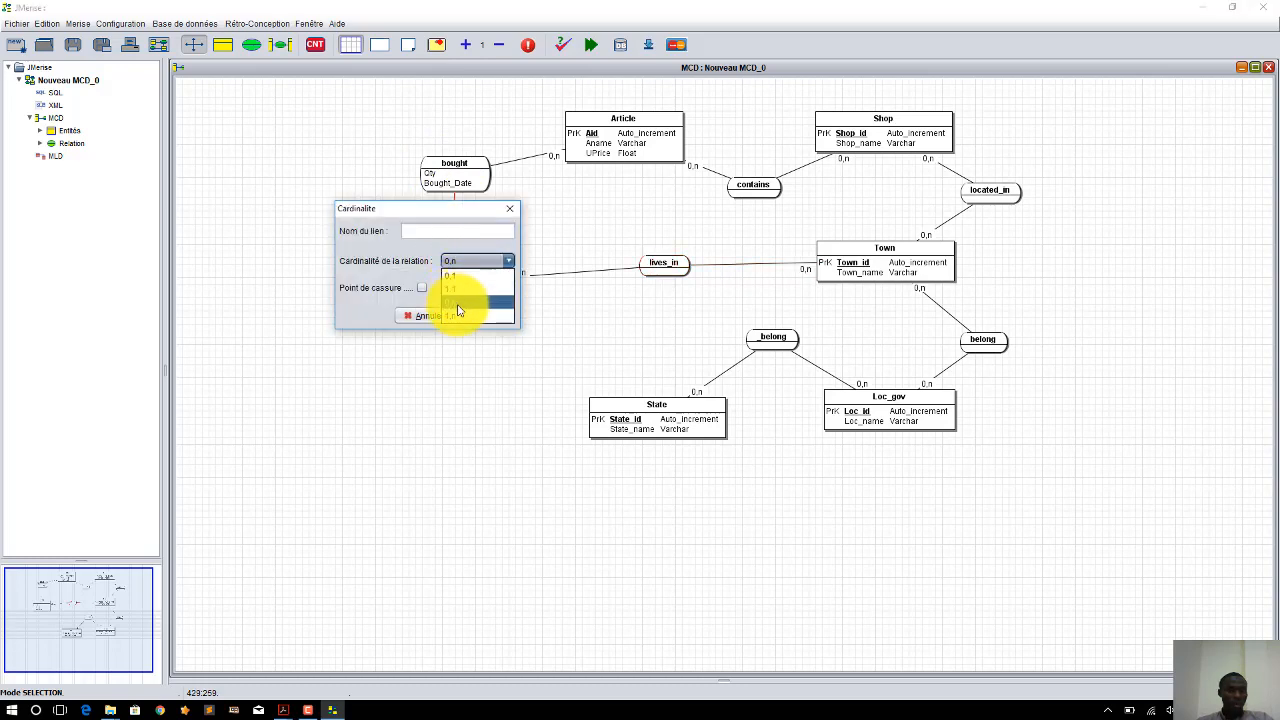
left_click(458, 316)
left_click(477, 316)
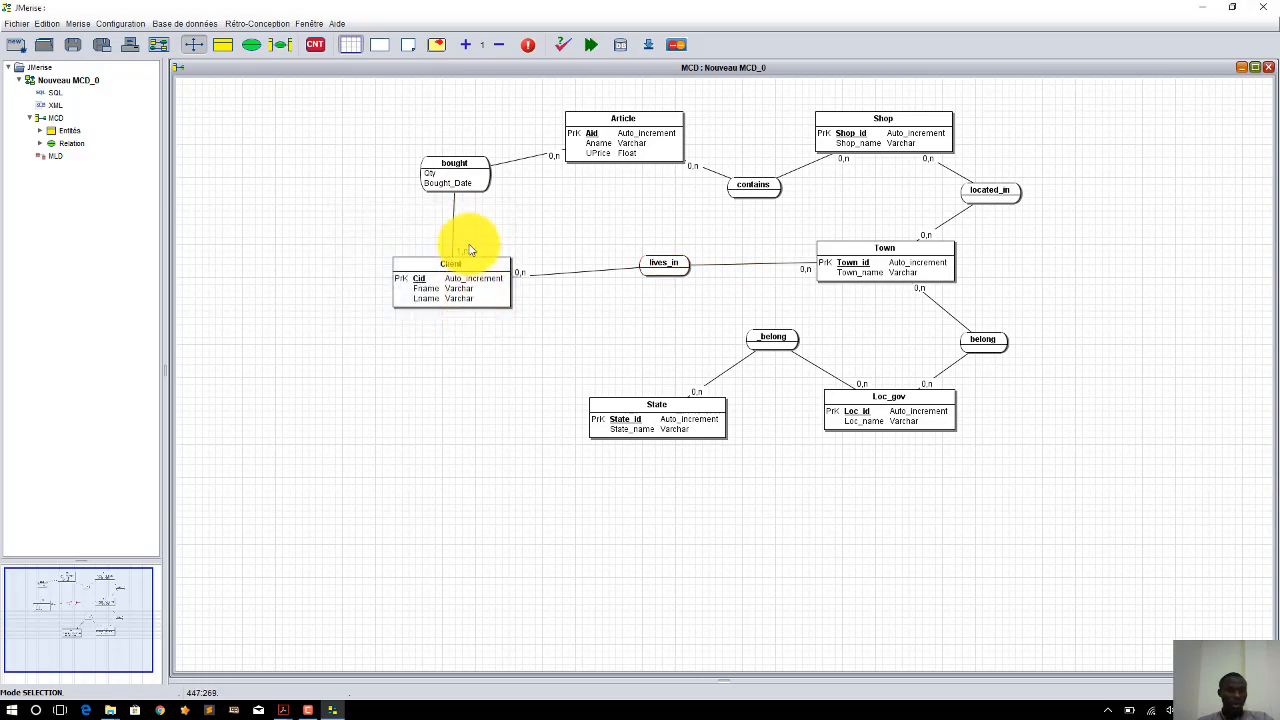
- Set the cardinality of the link between Article and bought to 1,n
double_click(553, 160)
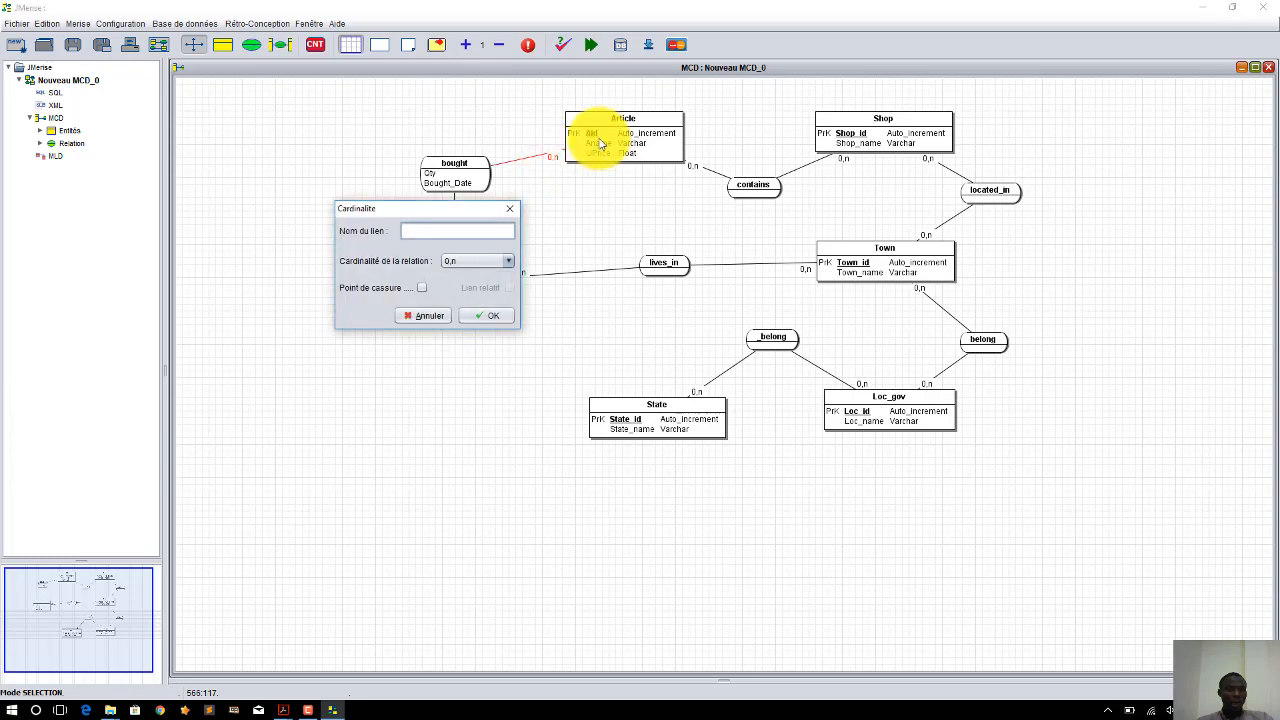
left_click(466, 262)
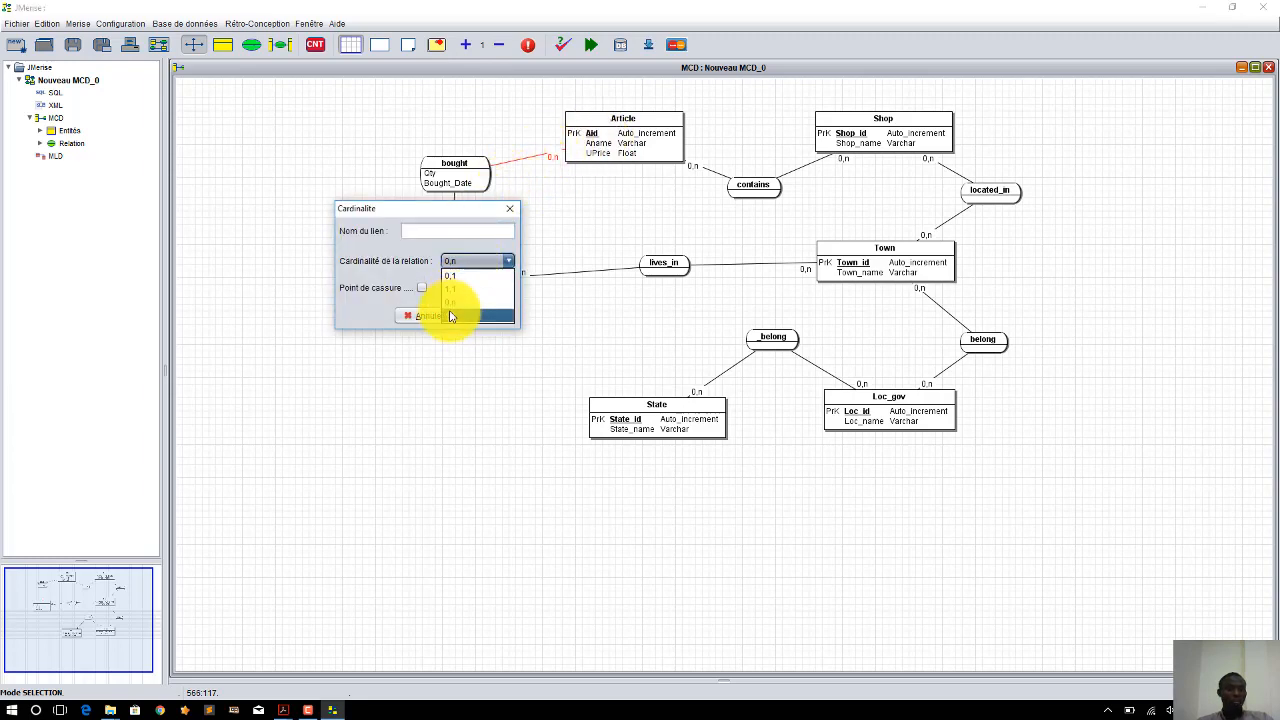
left_click(450, 316)
left_click(492, 316)
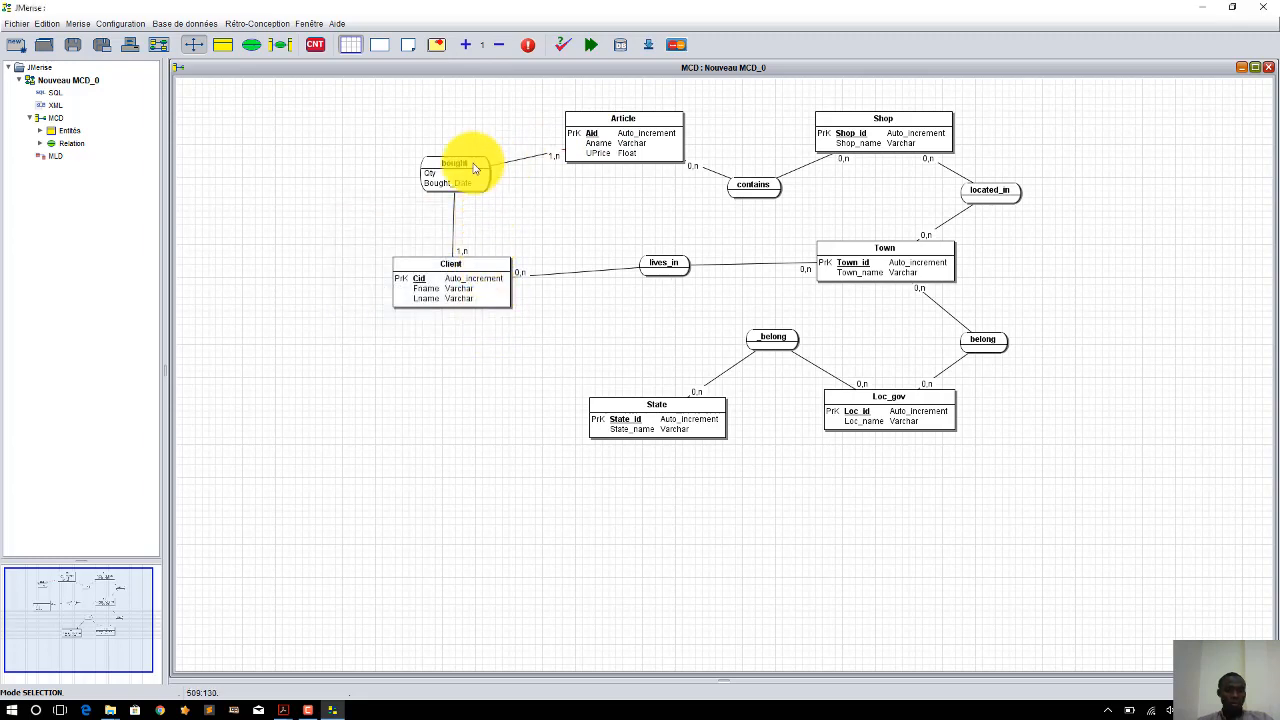
left_click(305, 713)
left_click(1208, 632)
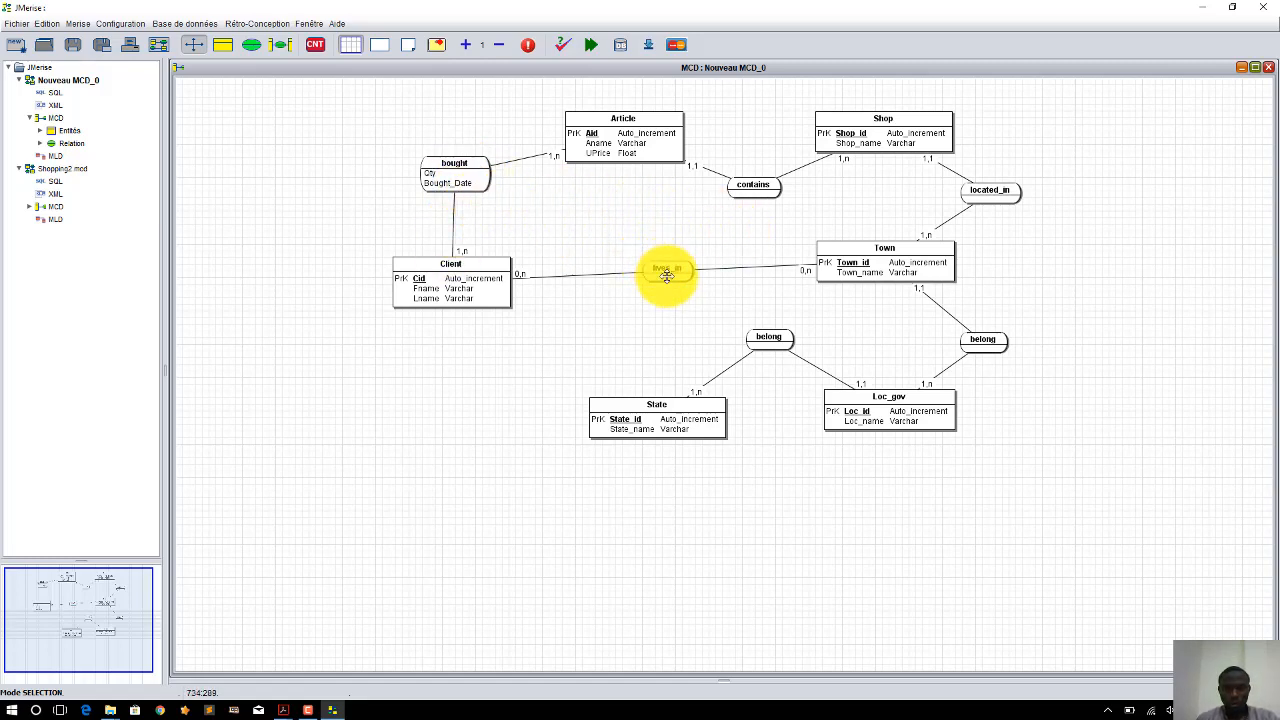
- Adjust the layout by moving lives_in slightly down, bought up and back, and Client slightly down and right
left_click_drag(666, 270, 666, 280)
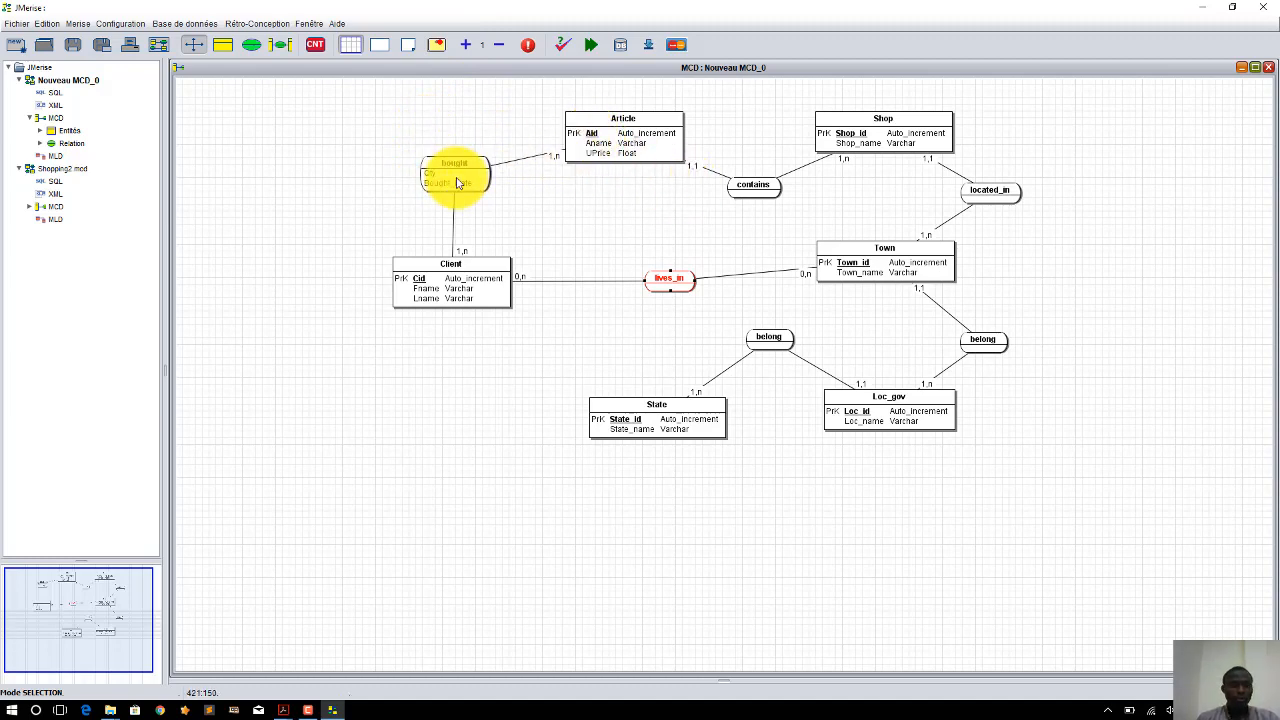
left_click_drag(457, 178, 450, 143)
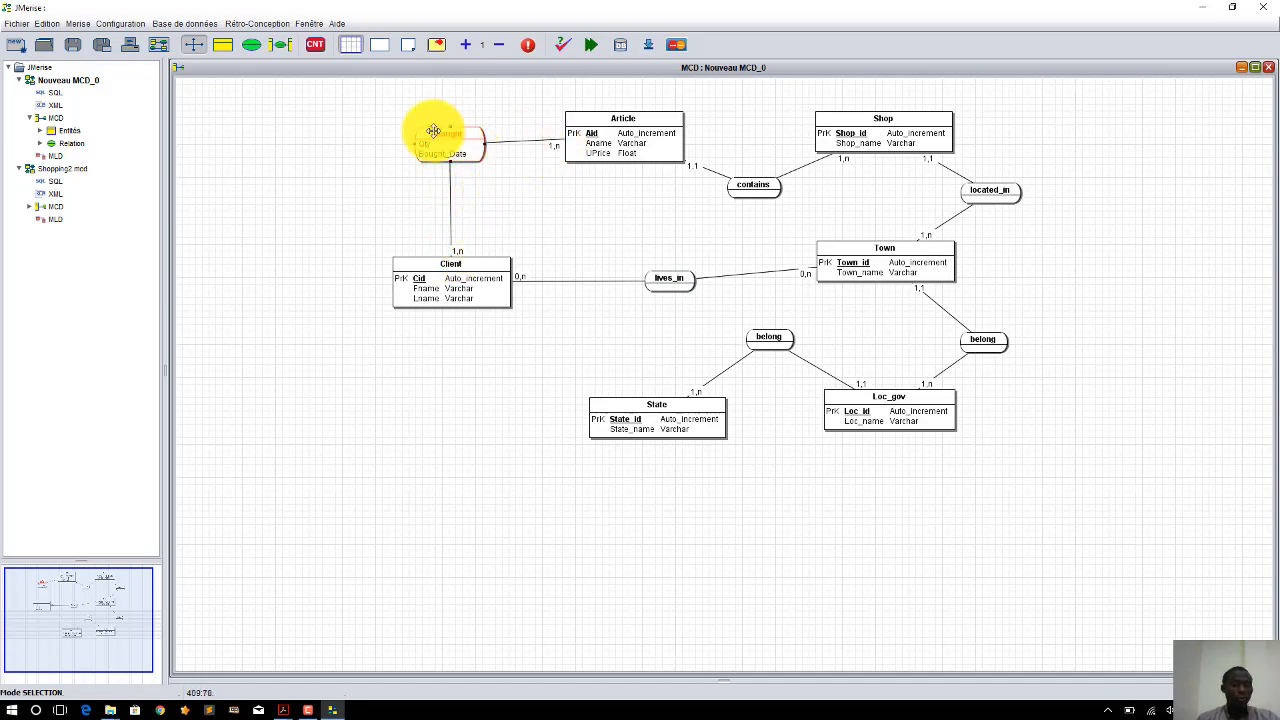
left_click_drag(440, 150, 450, 173)
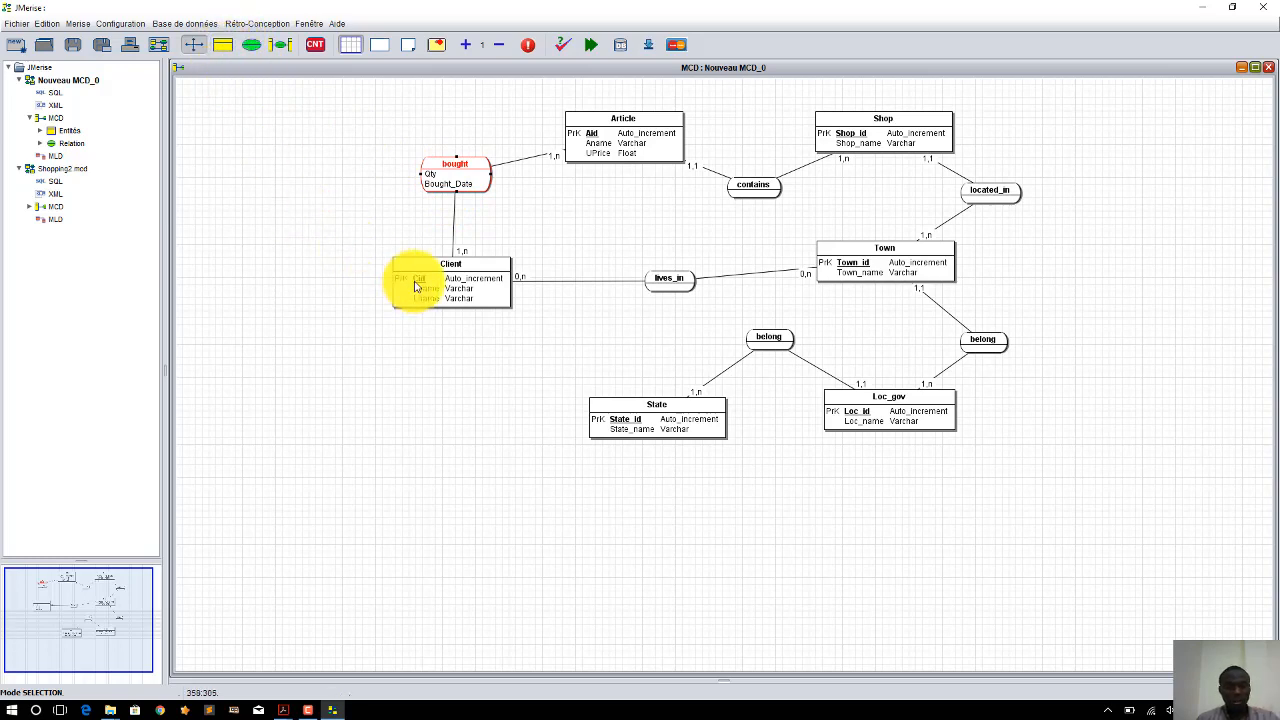
left_click_drag(431, 298, 447, 317)
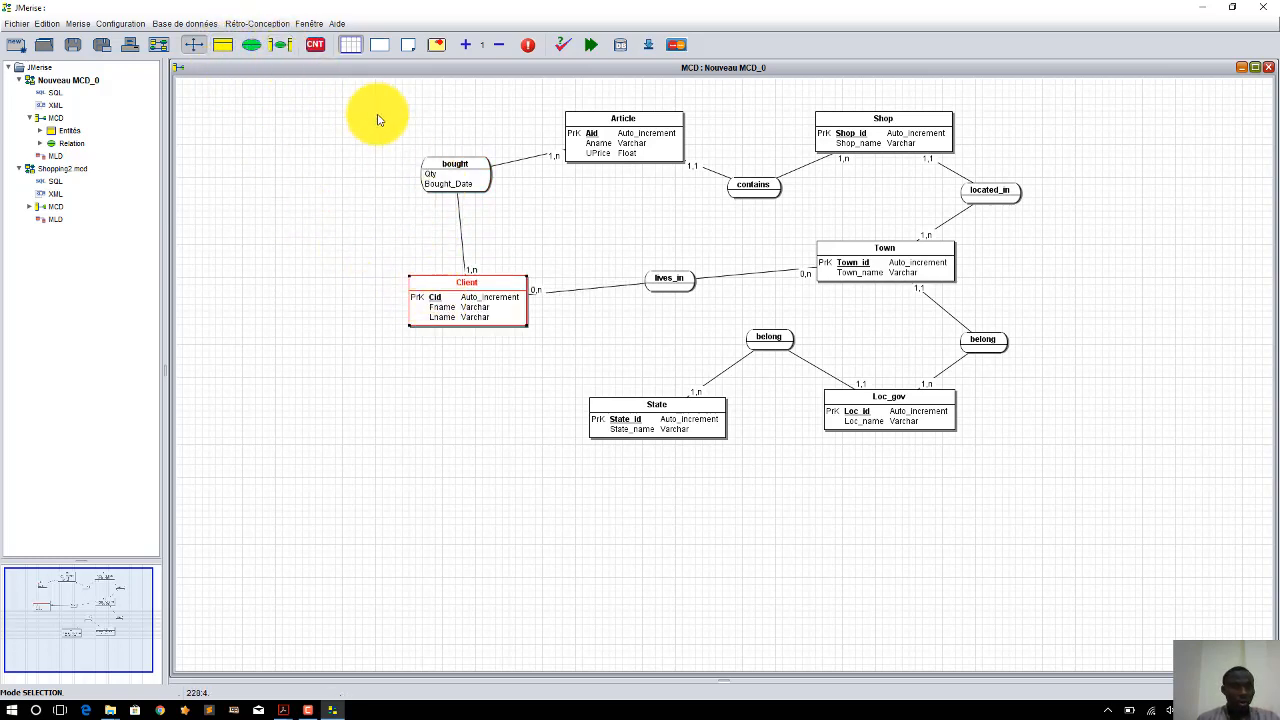
- Delete the bought relation together with its links to Client and Article
left_click(460, 238)
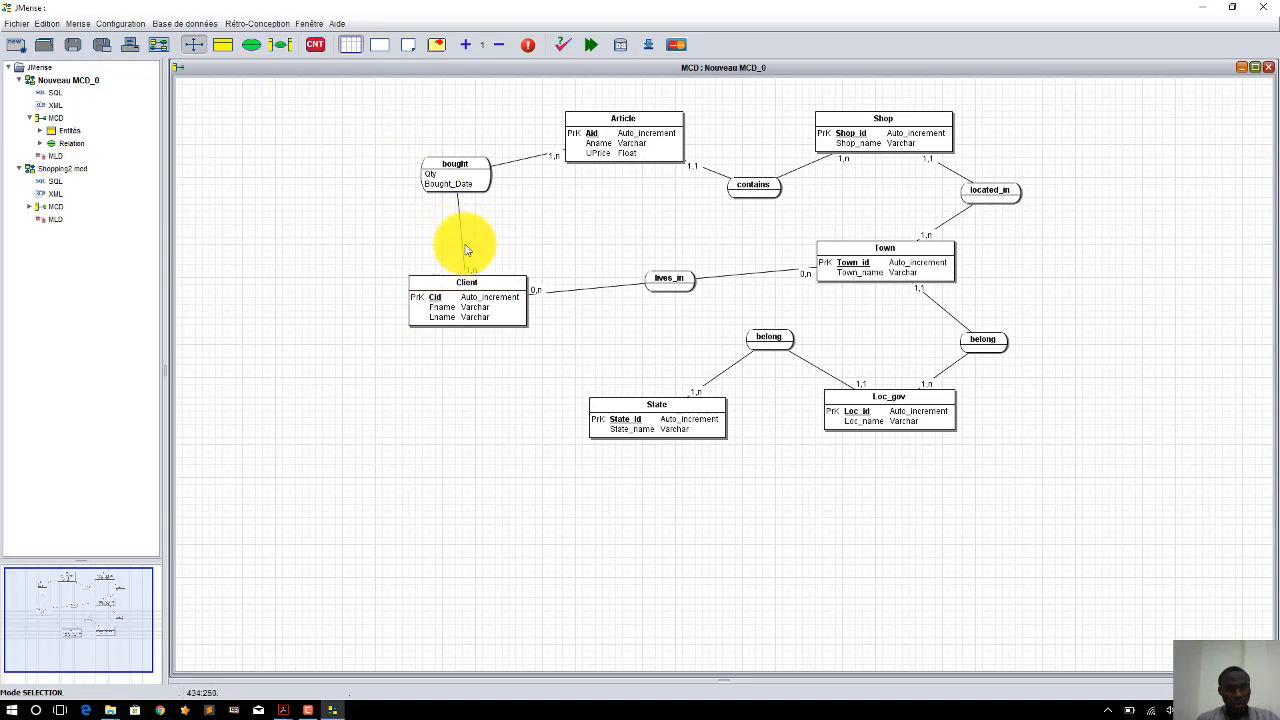
key("Delete")
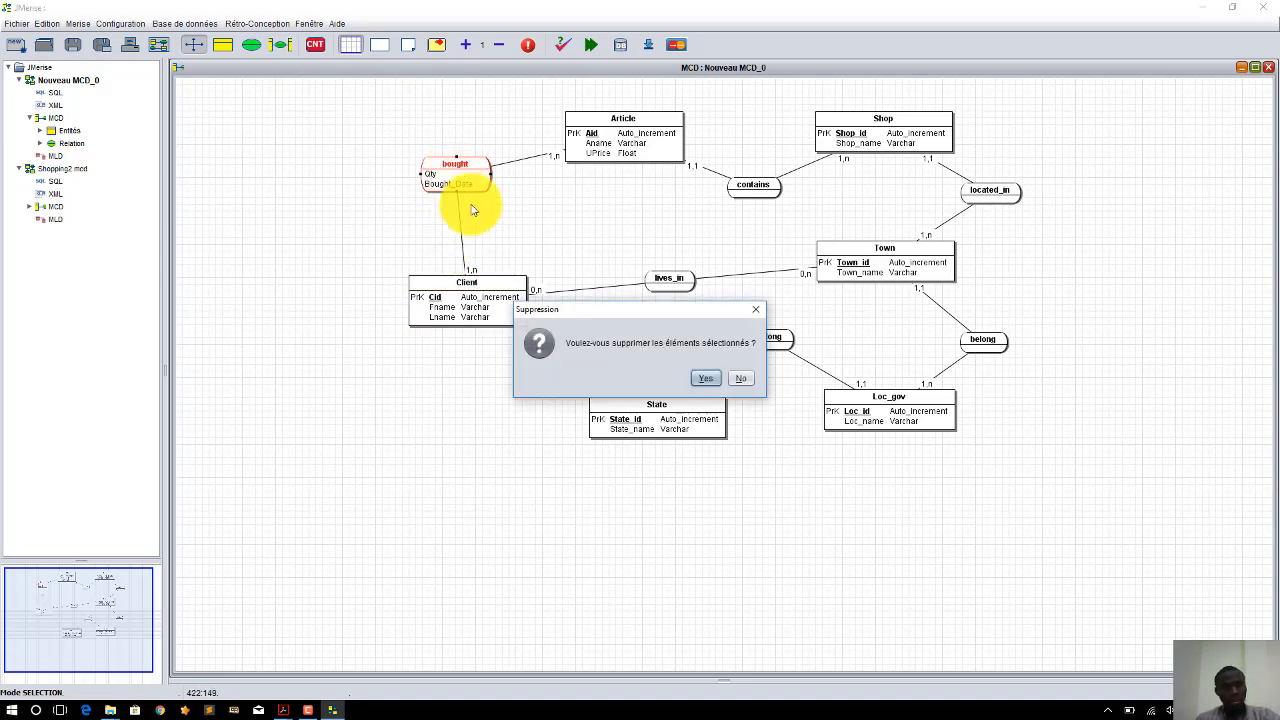
left_click(703, 378)
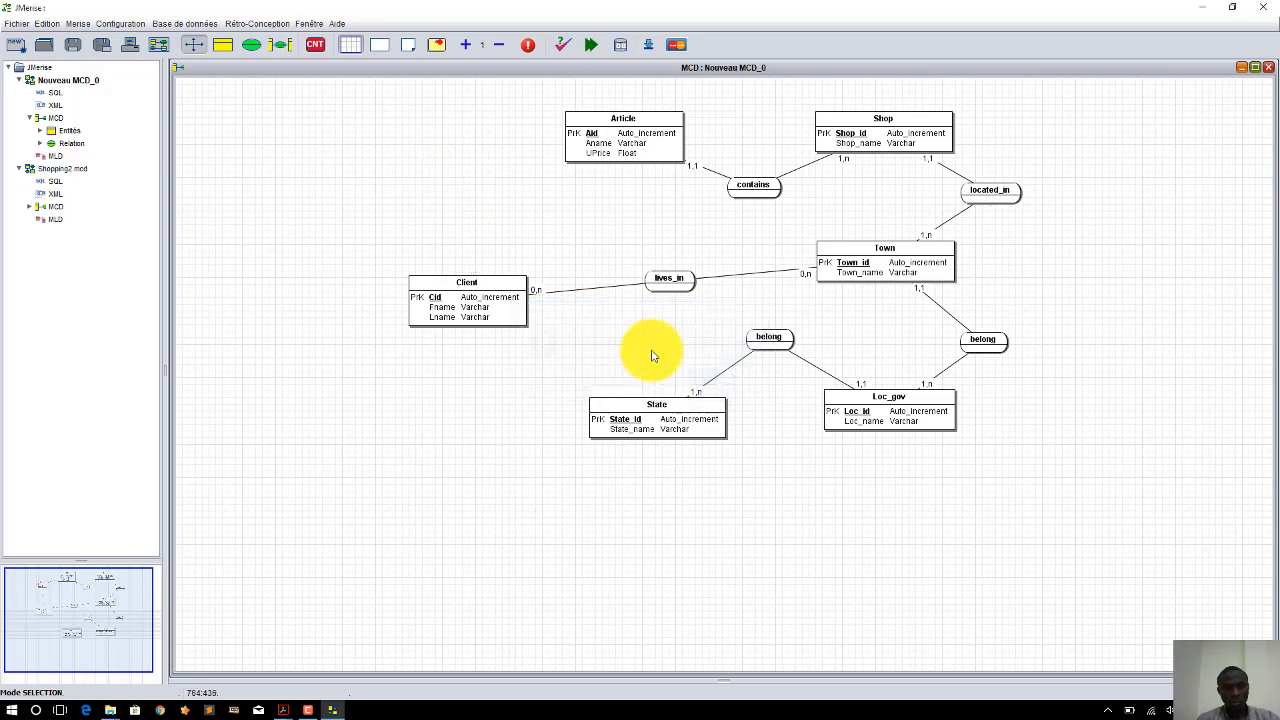
- Create an entity named Act_of_Purchase above Client and add the attribute Reciept_Id of type Auto_increment as its primary key
left_click(223, 44)
left_click(383, 166)
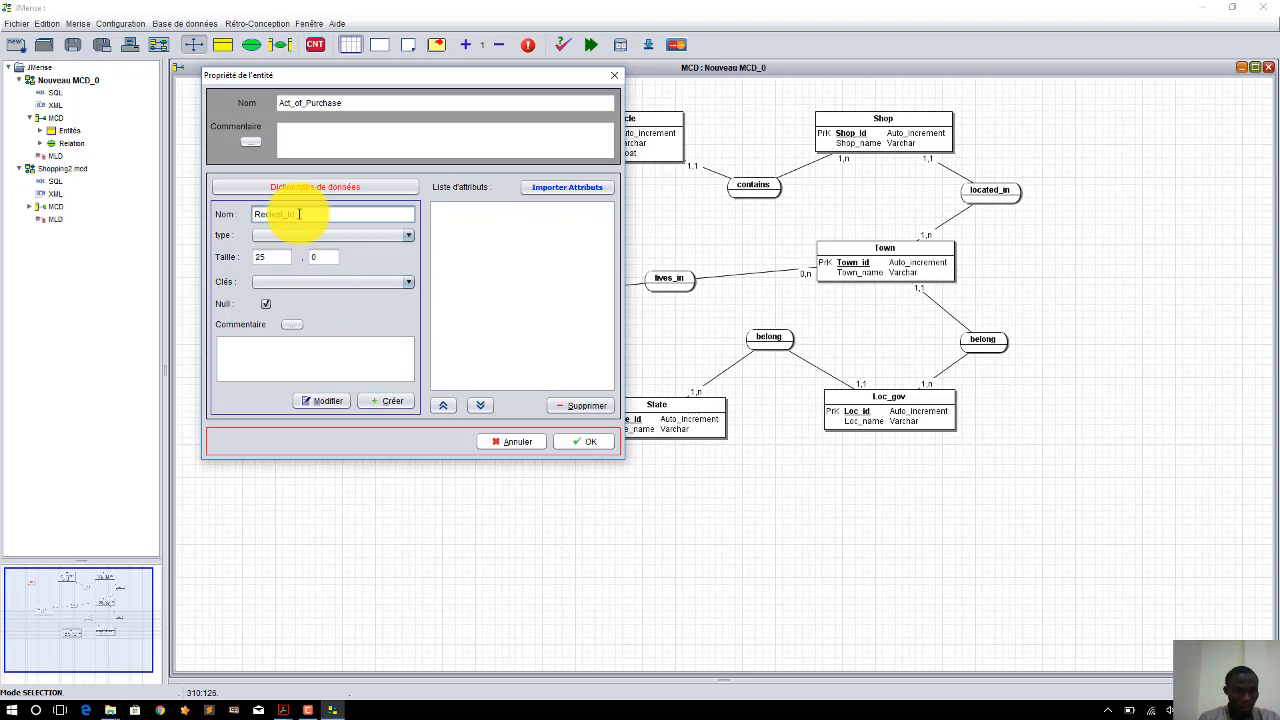
left_click(288, 236)
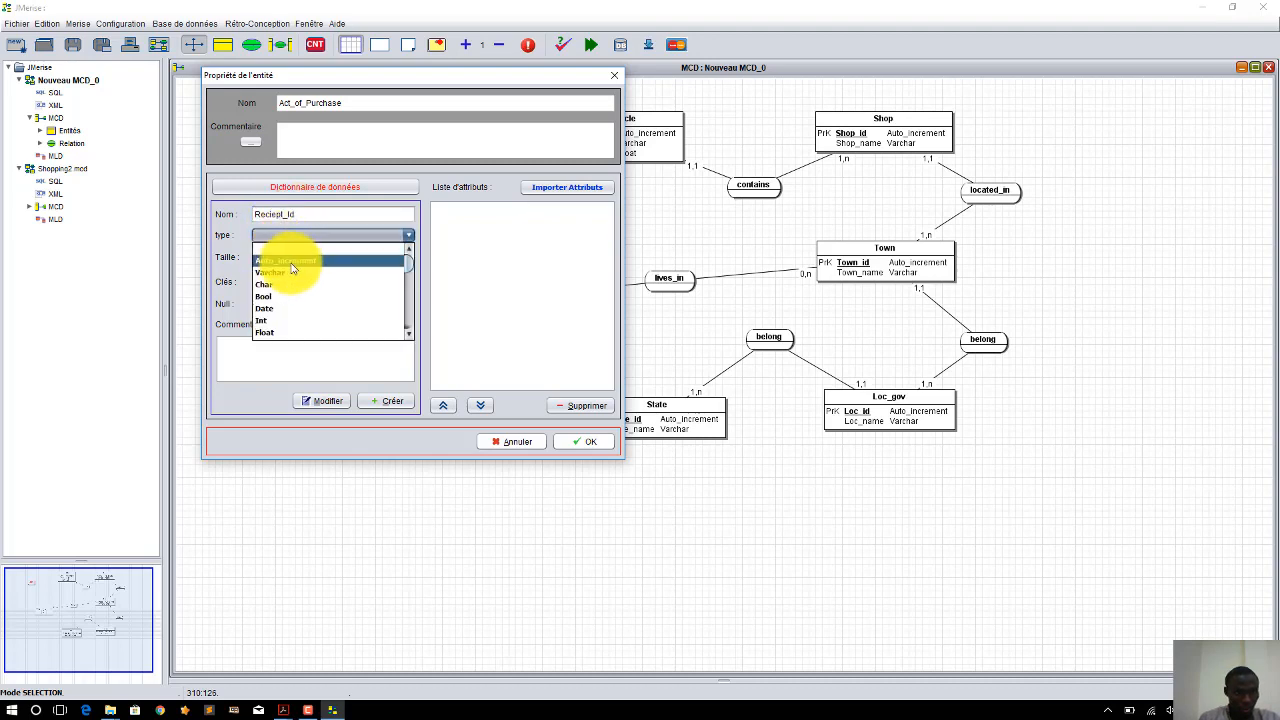
left_click(293, 272)
left_click(300, 236)
left_click(297, 262)
left_click(300, 282)
left_click(296, 298)
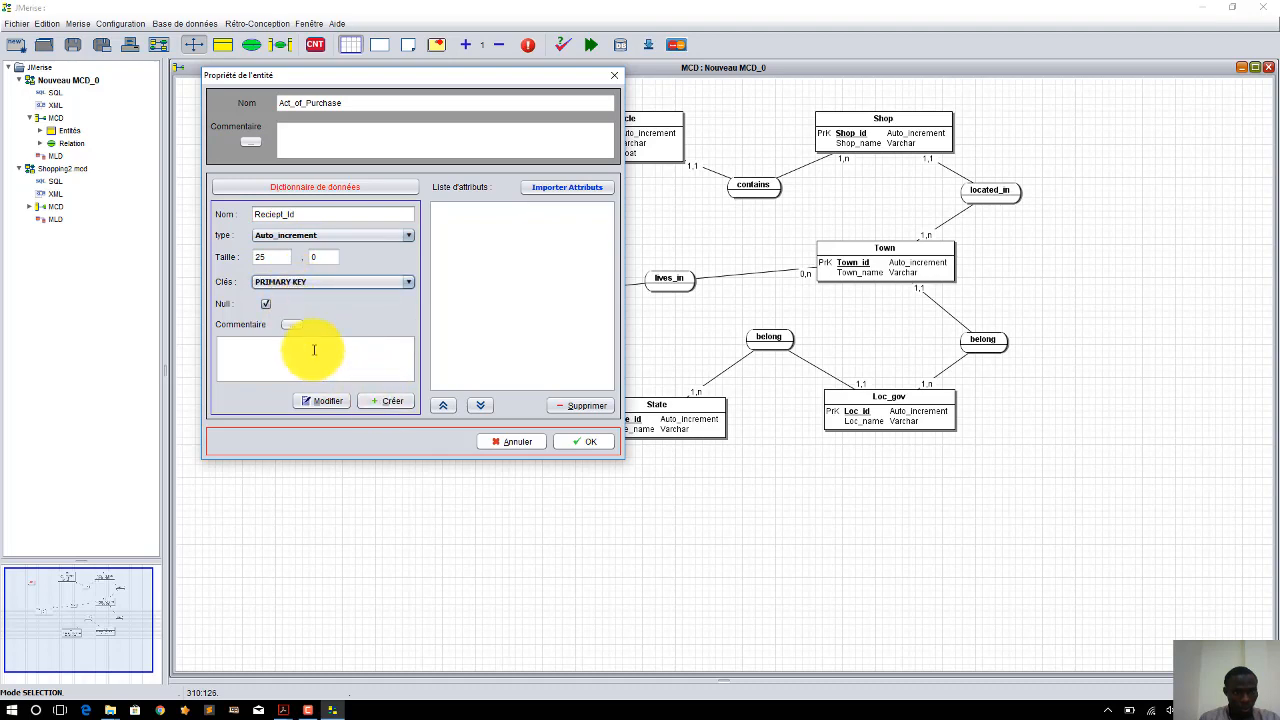
left_click(375, 400)
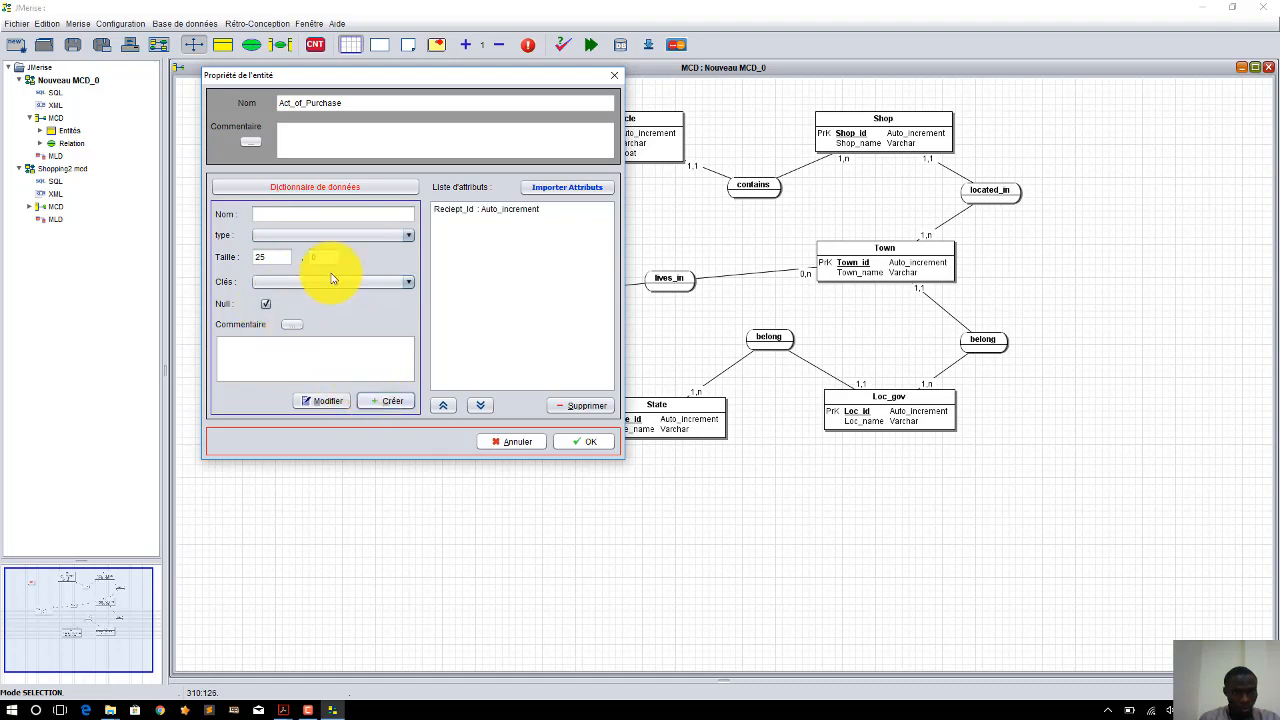
- Add the attribute Purchase_date of type Date to the Act_of_Purchase entity
left_click(324, 216)
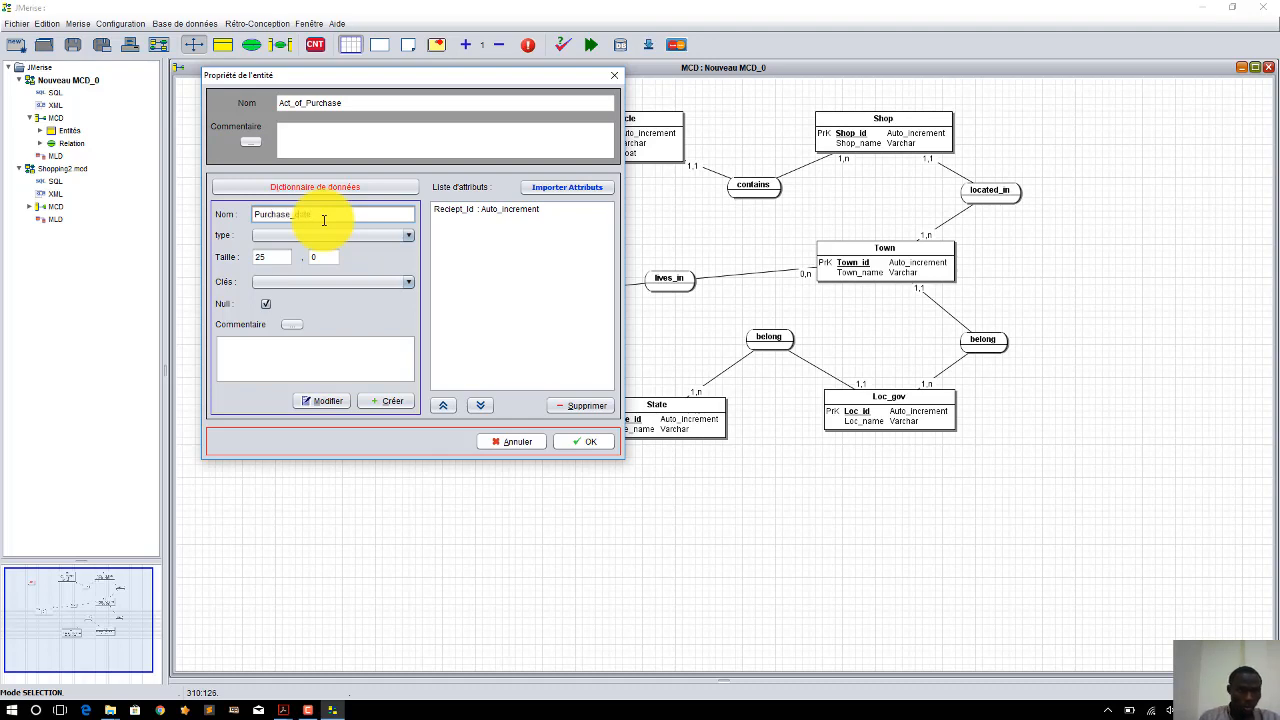
left_click(322, 234)
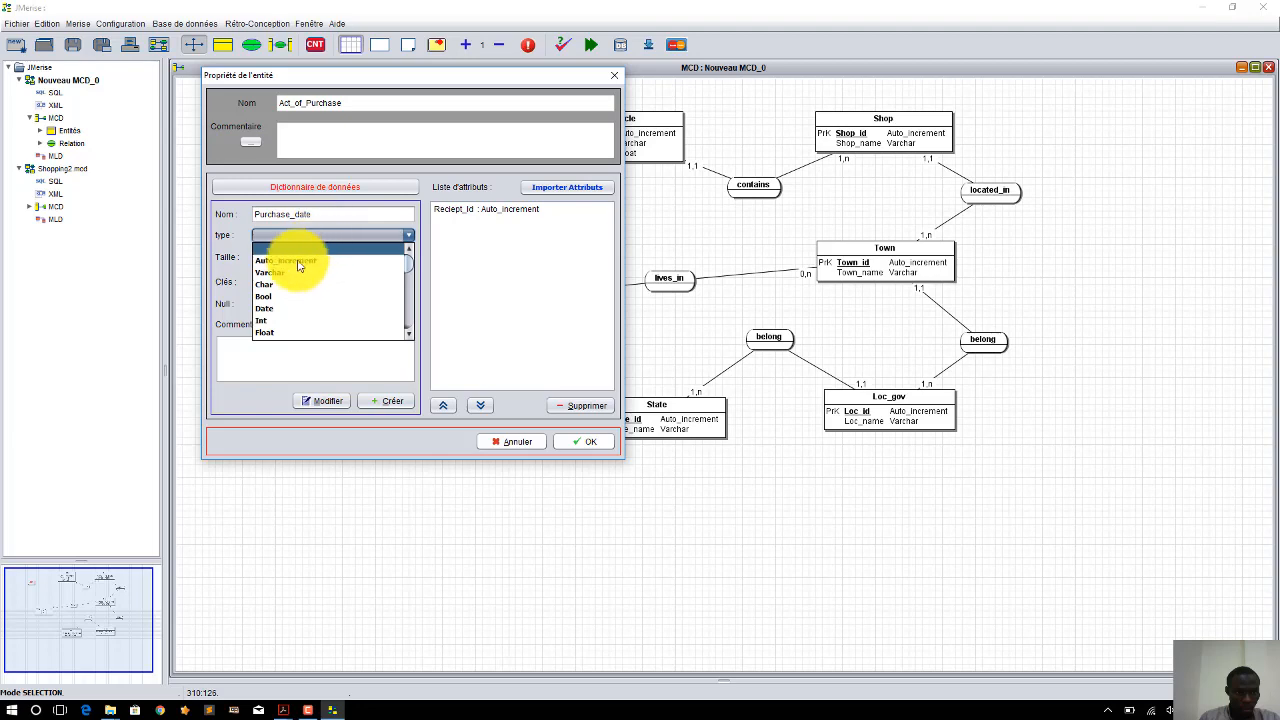
left_click(305, 320)
left_click(384, 400)
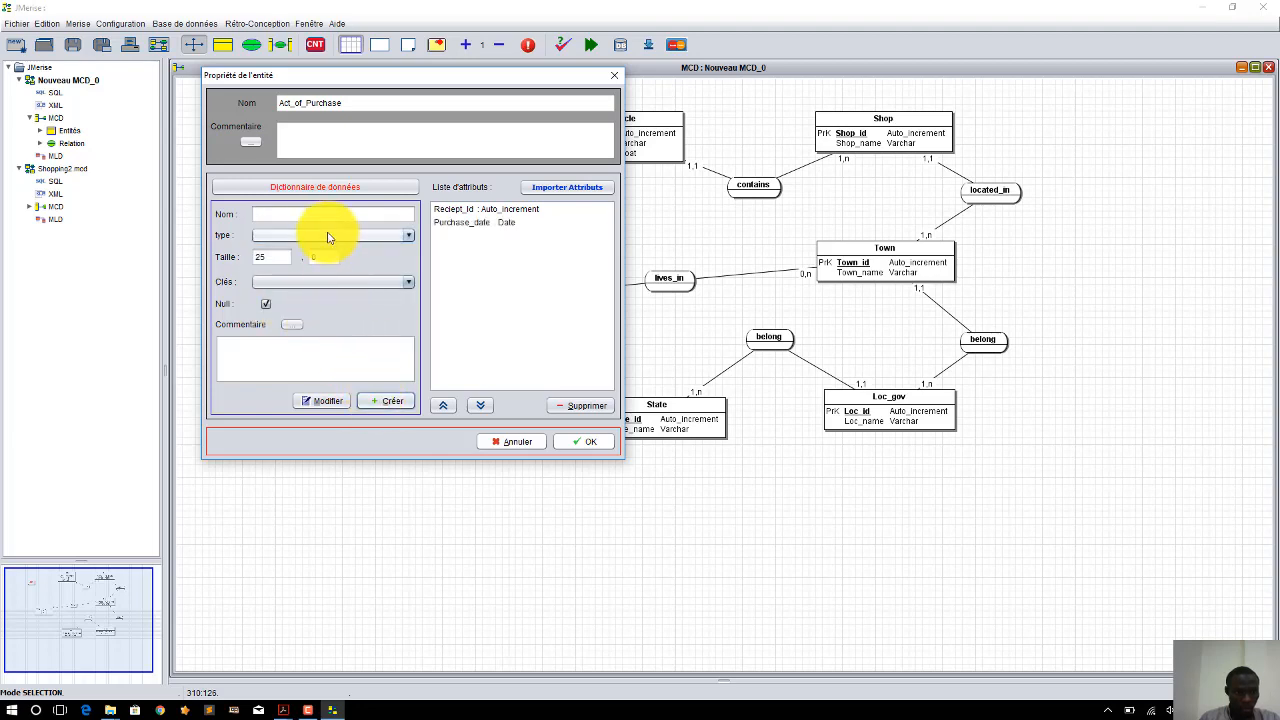
- Add the attribute Quantity of type Int to Act_of_Purchase, then move the entity slightly up and left
left_click(317, 215)
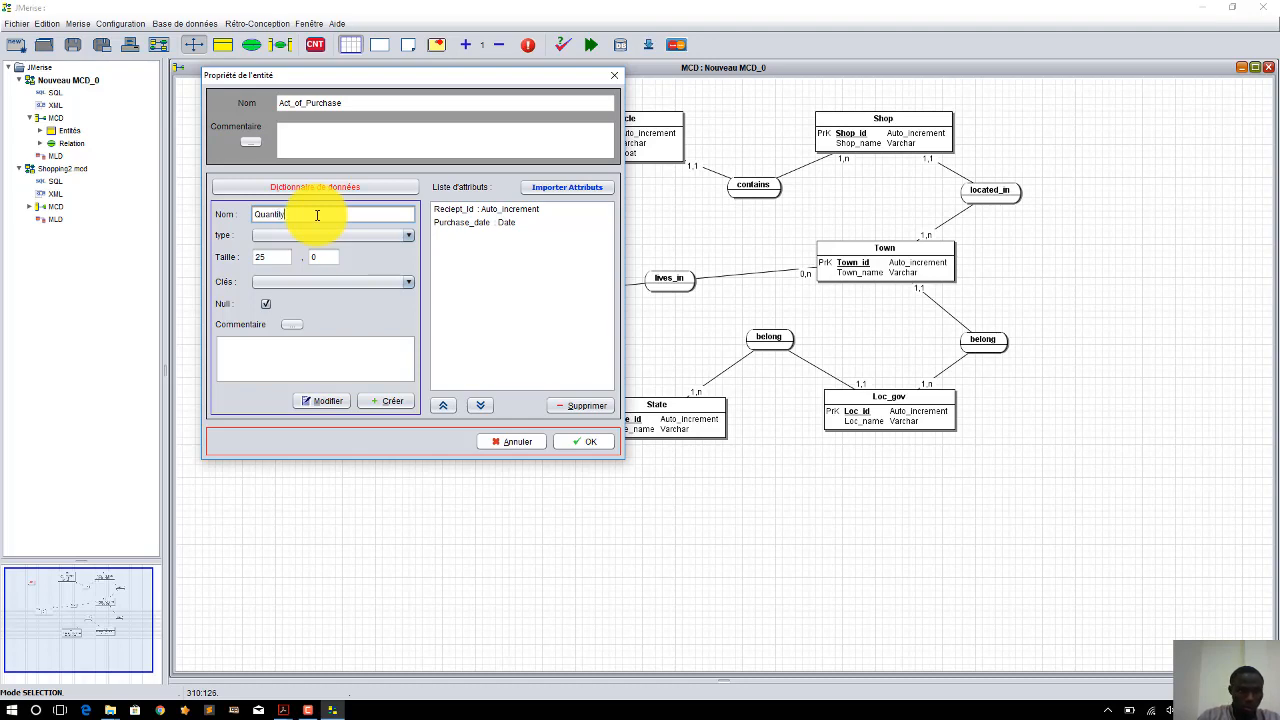
left_click(308, 235)
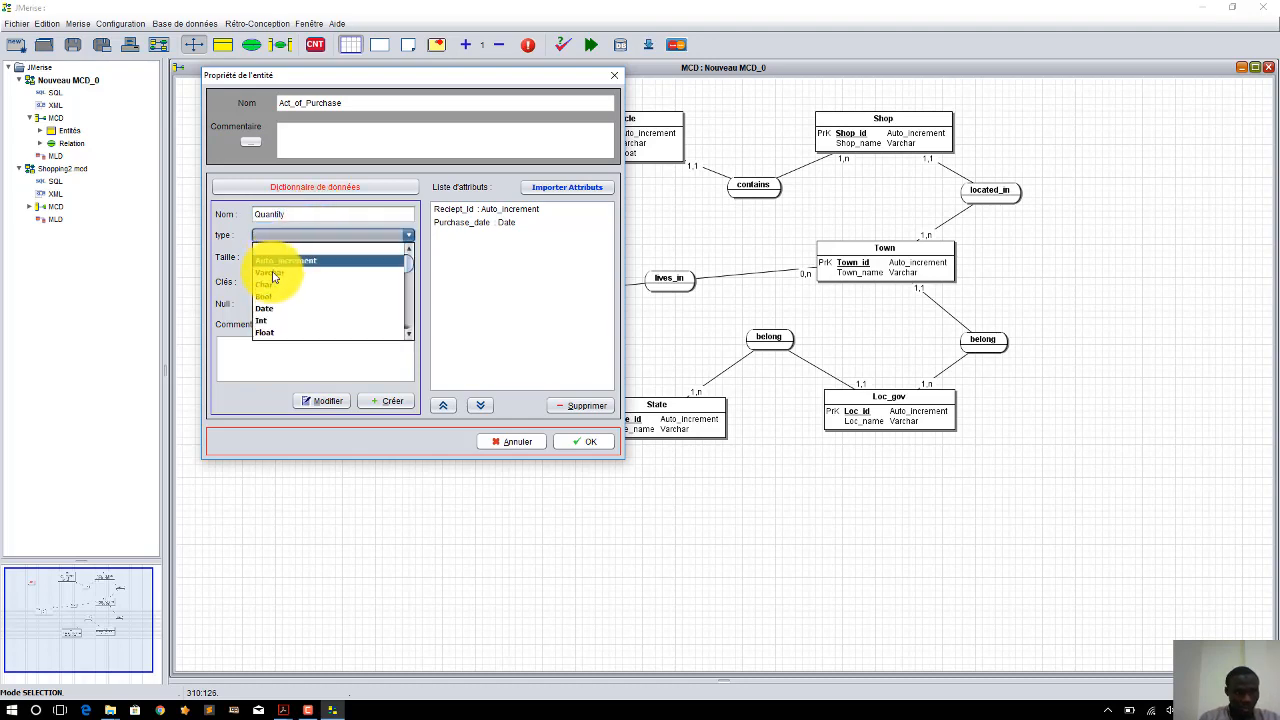
left_click(274, 322)
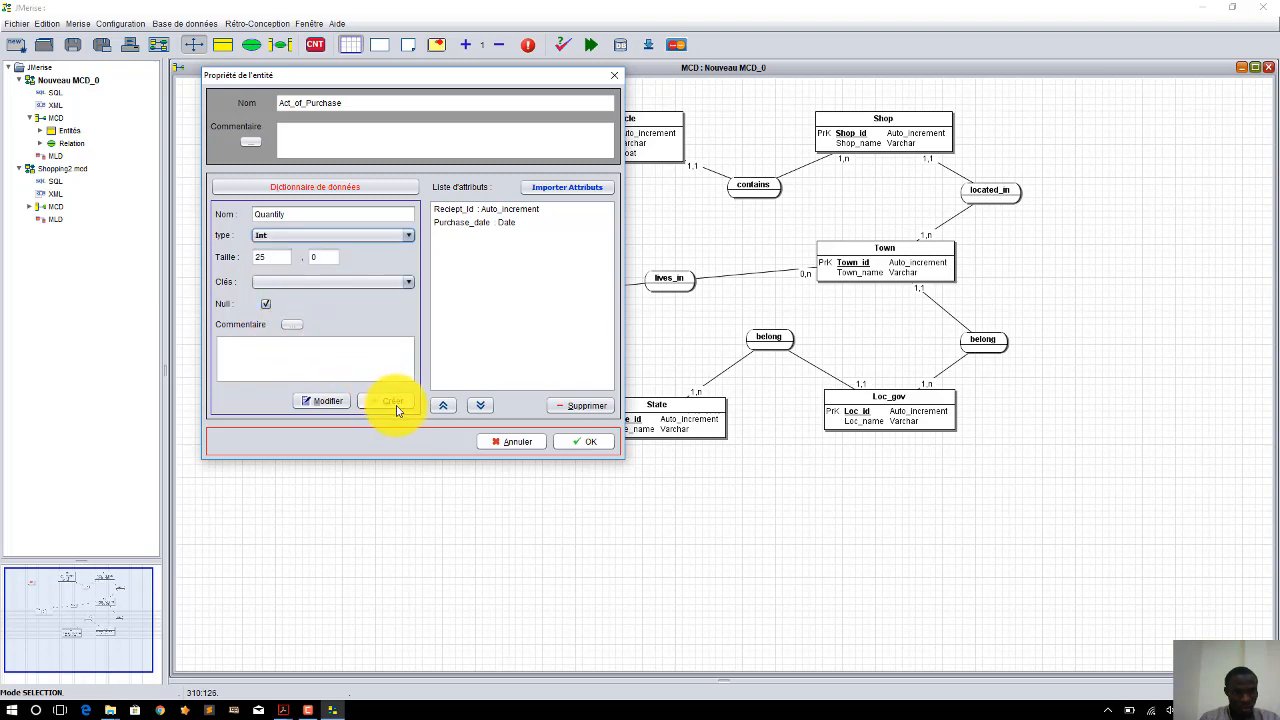
left_click(390, 402)
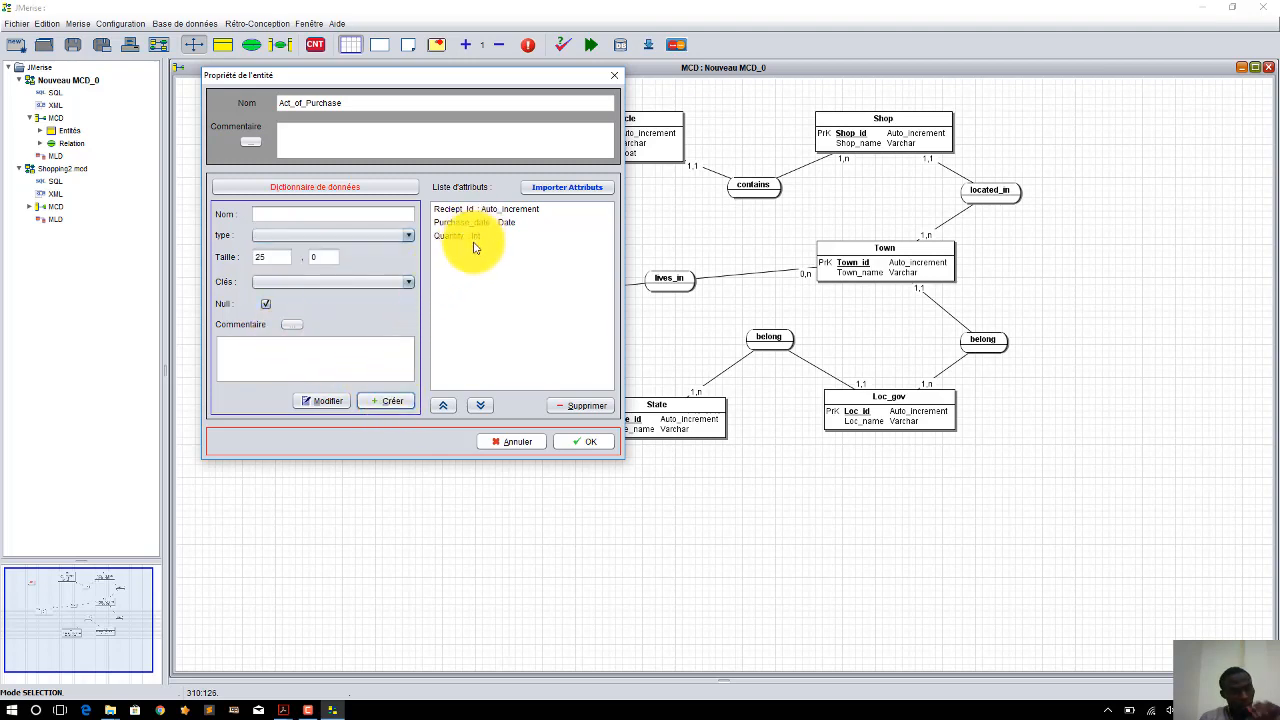
left_click(580, 442)
left_click_drag(418, 161, 393, 151)
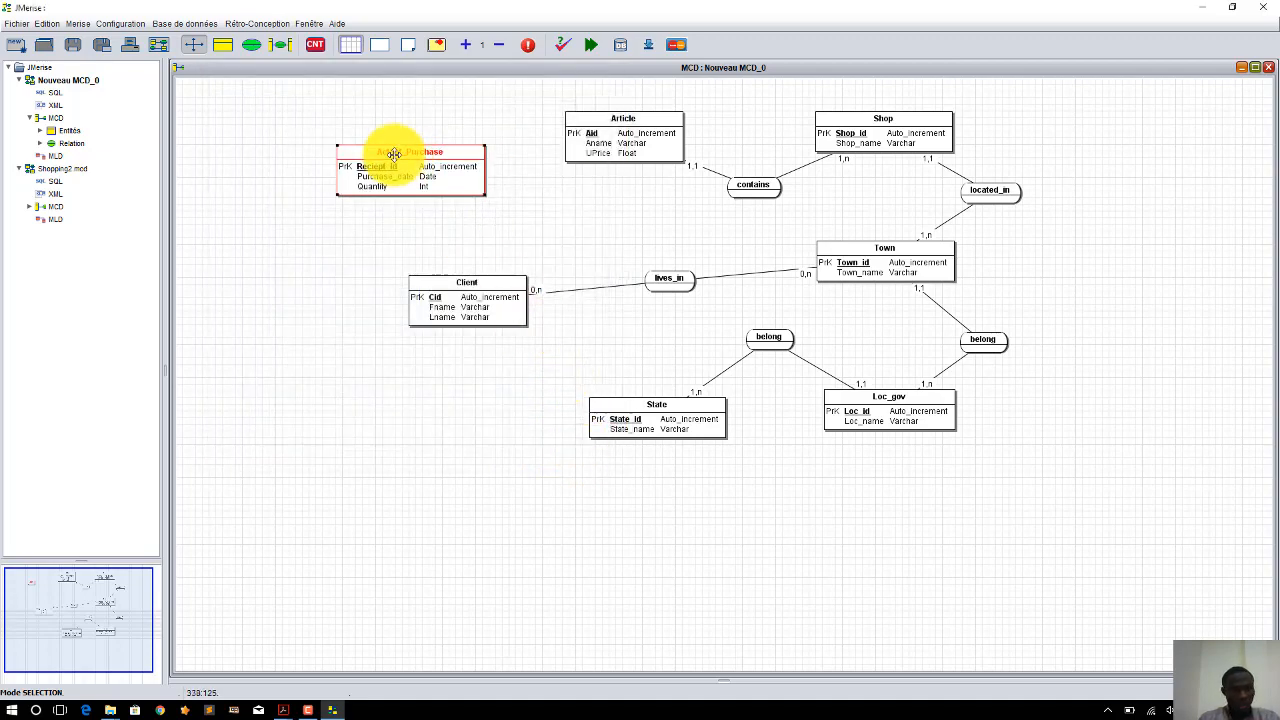
- Create a relation named concern between Act_of_Purchase and Article, and shift Act_of_Purchase left to make room
left_click(252, 46)
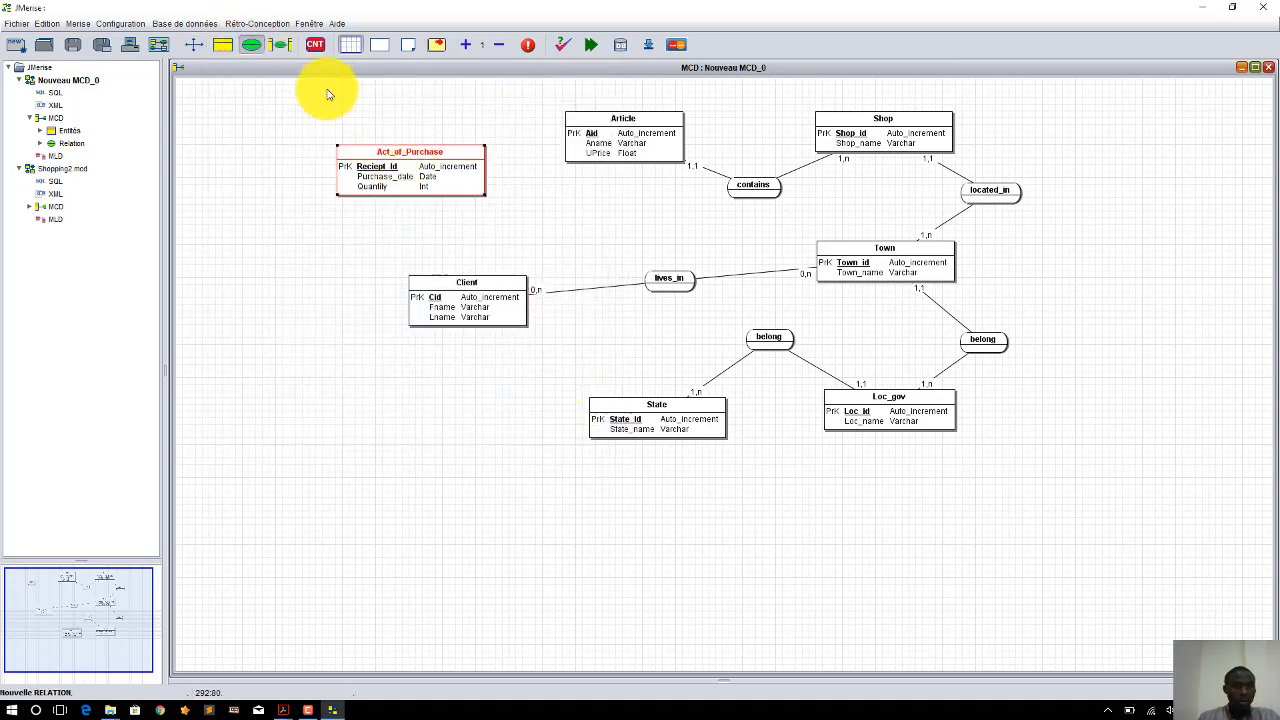
left_click(499, 131)
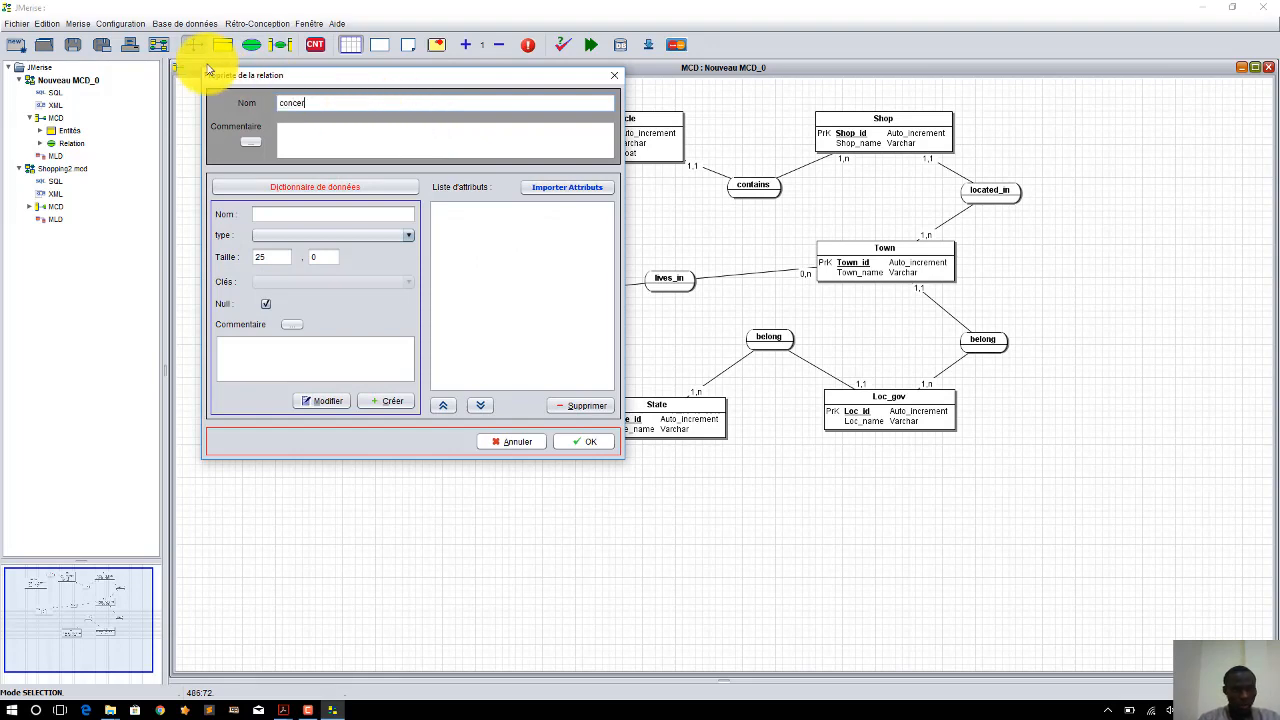
left_click(585, 441)
left_click_drag(420, 163, 366, 147)
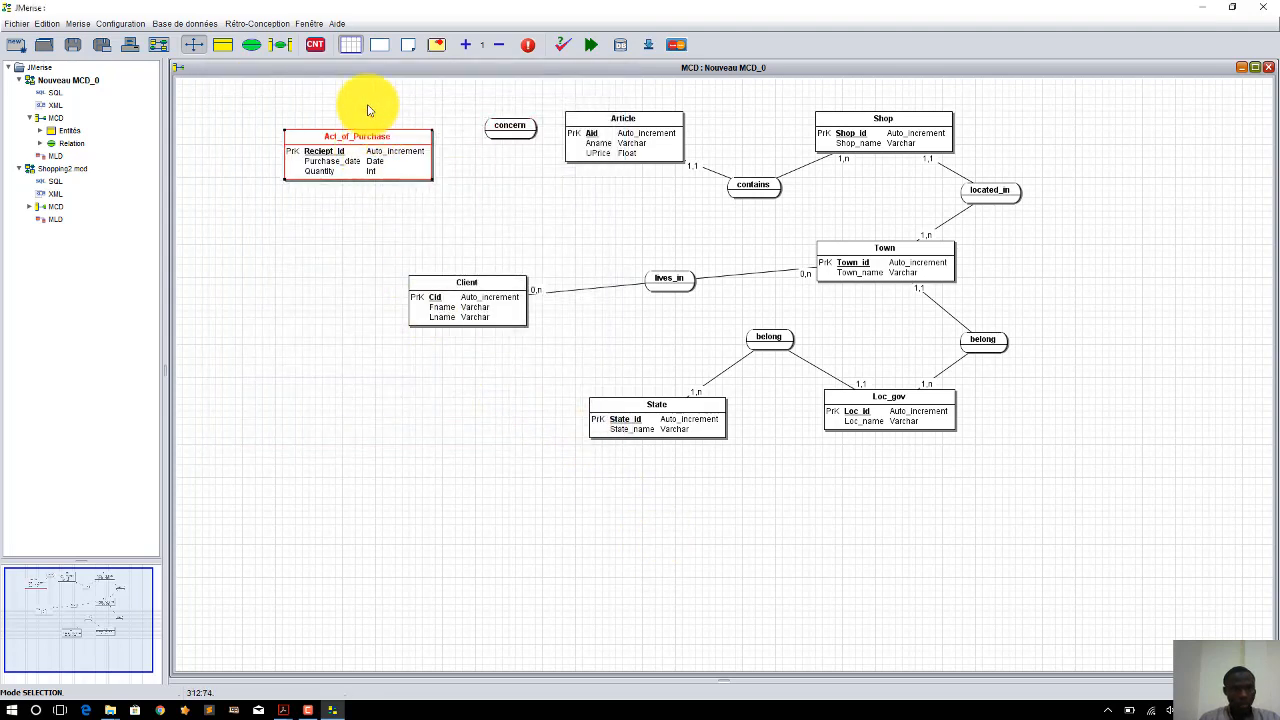
- Create a second relation named concern between Act_of_Purchase and Client, placed just below Act_of_Purchase
left_click(251, 44)
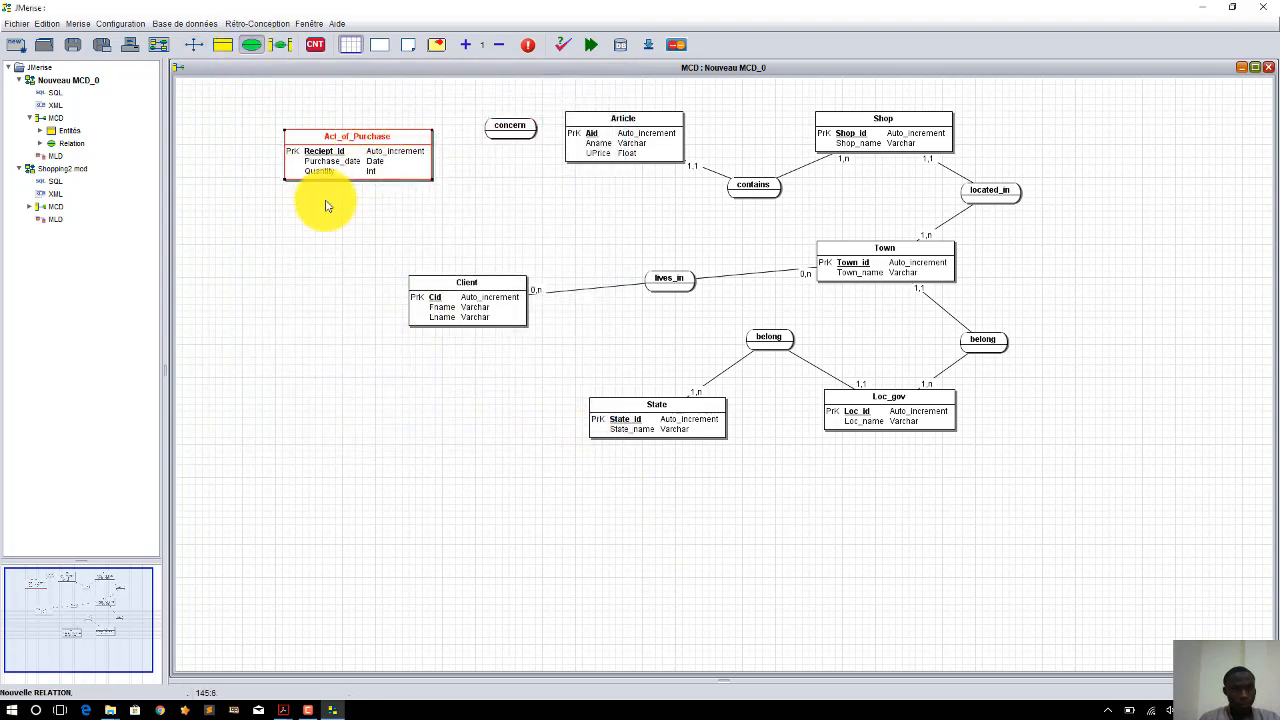
left_click(366, 257)
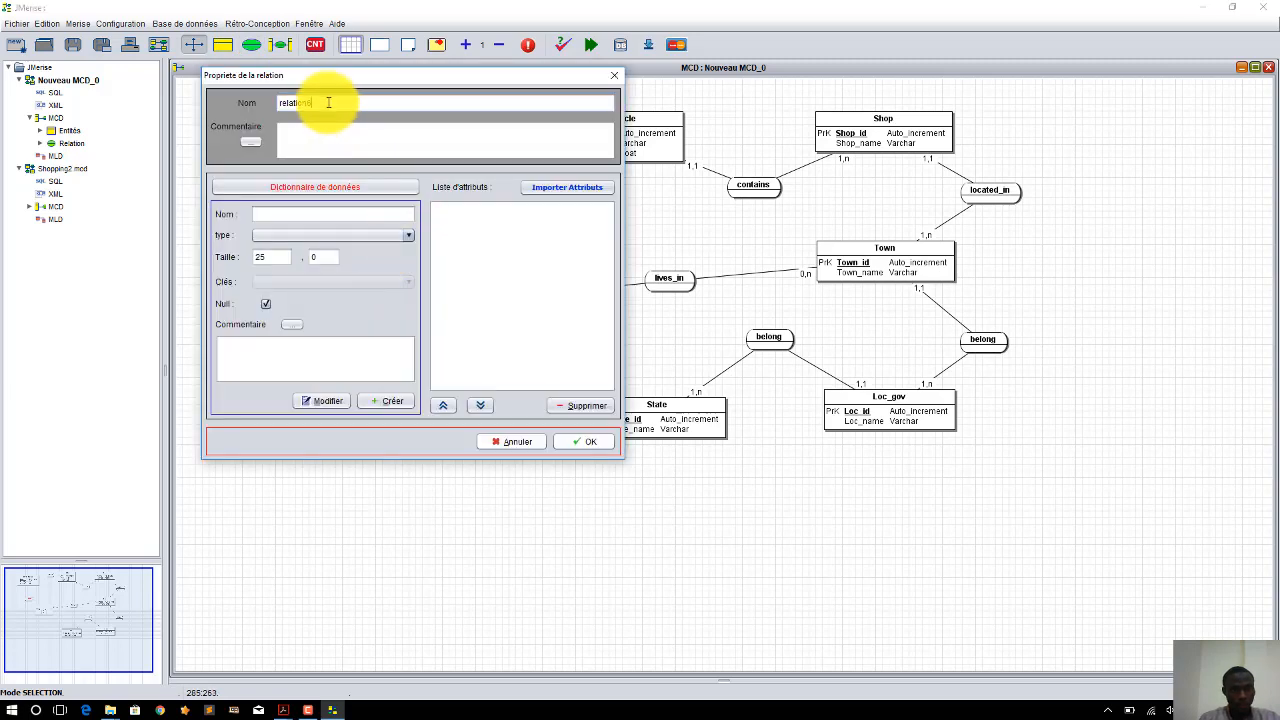
left_click_drag(323, 100, 281, 98)
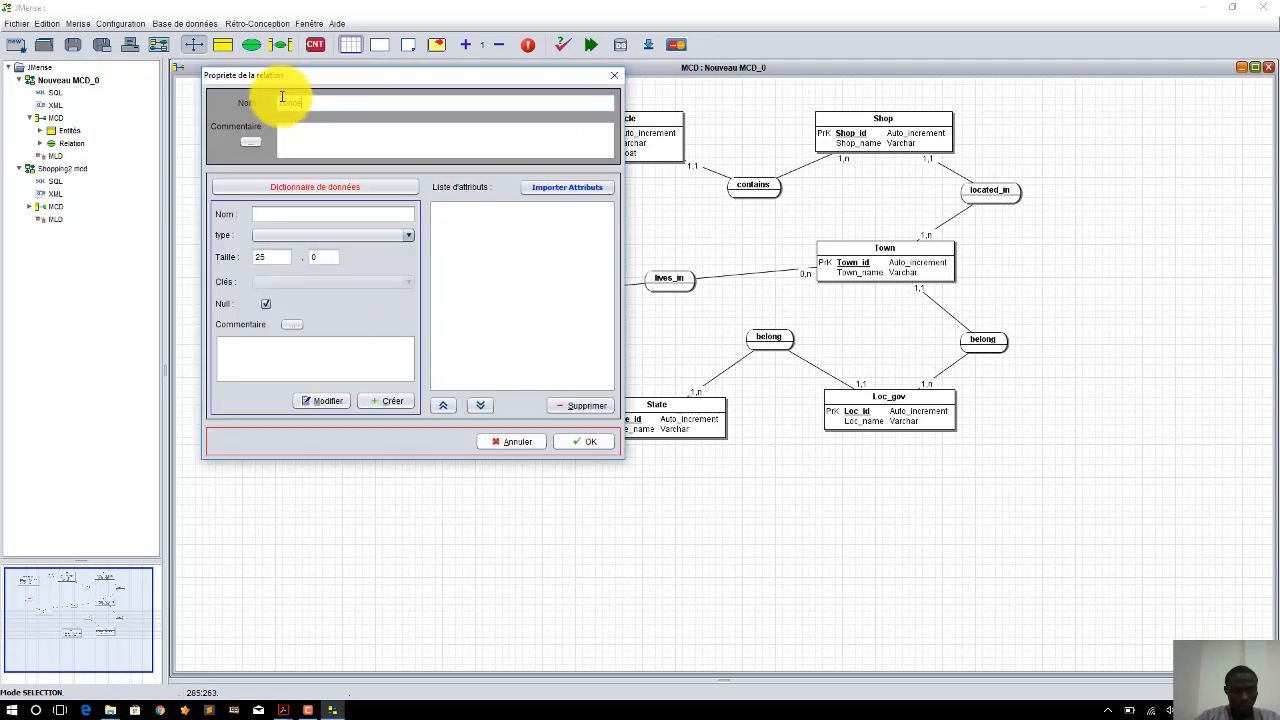
left_click(584, 441)
left_click_drag(348, 246, 341, 222)
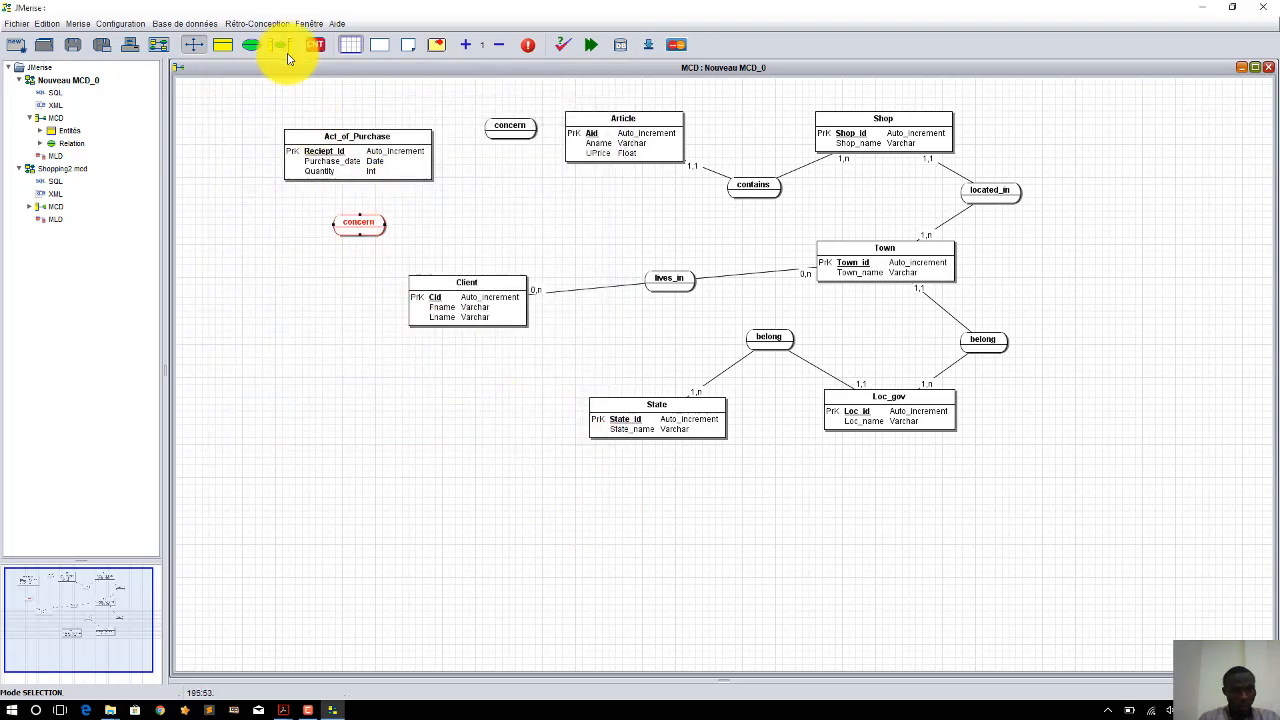
left_click(280, 44)
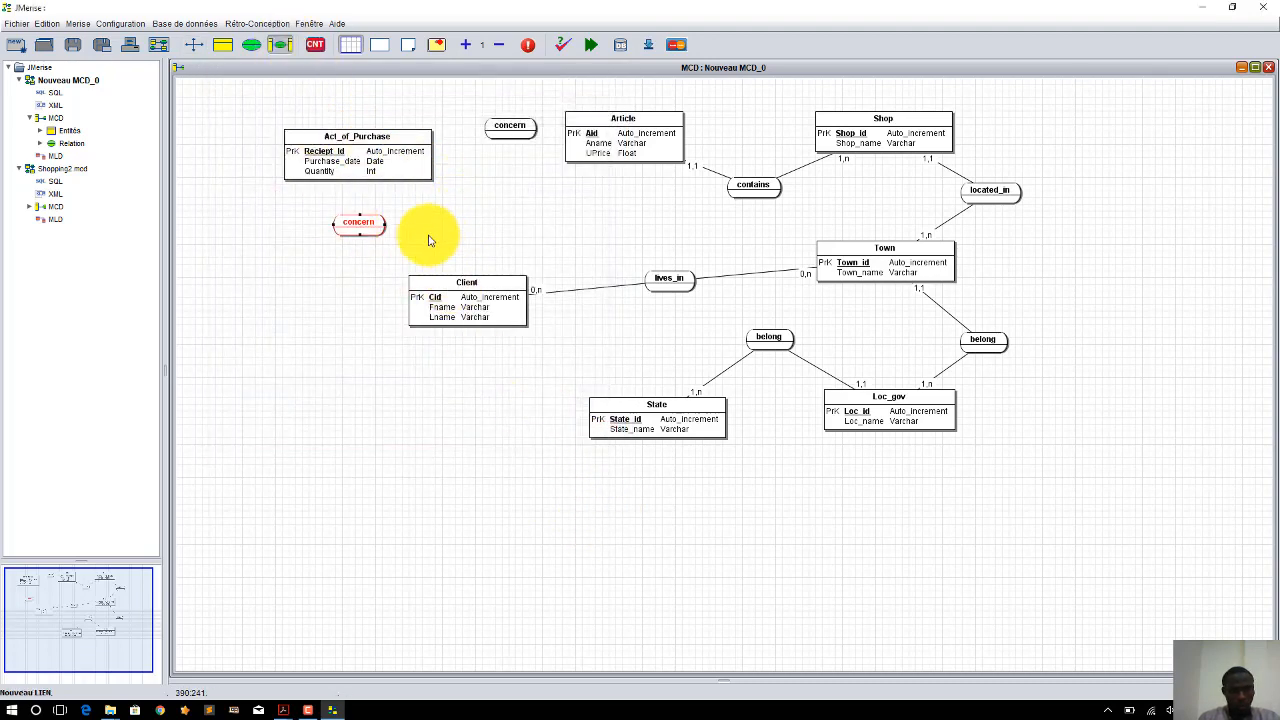
left_click(305, 708)
left_click(1211, 657)
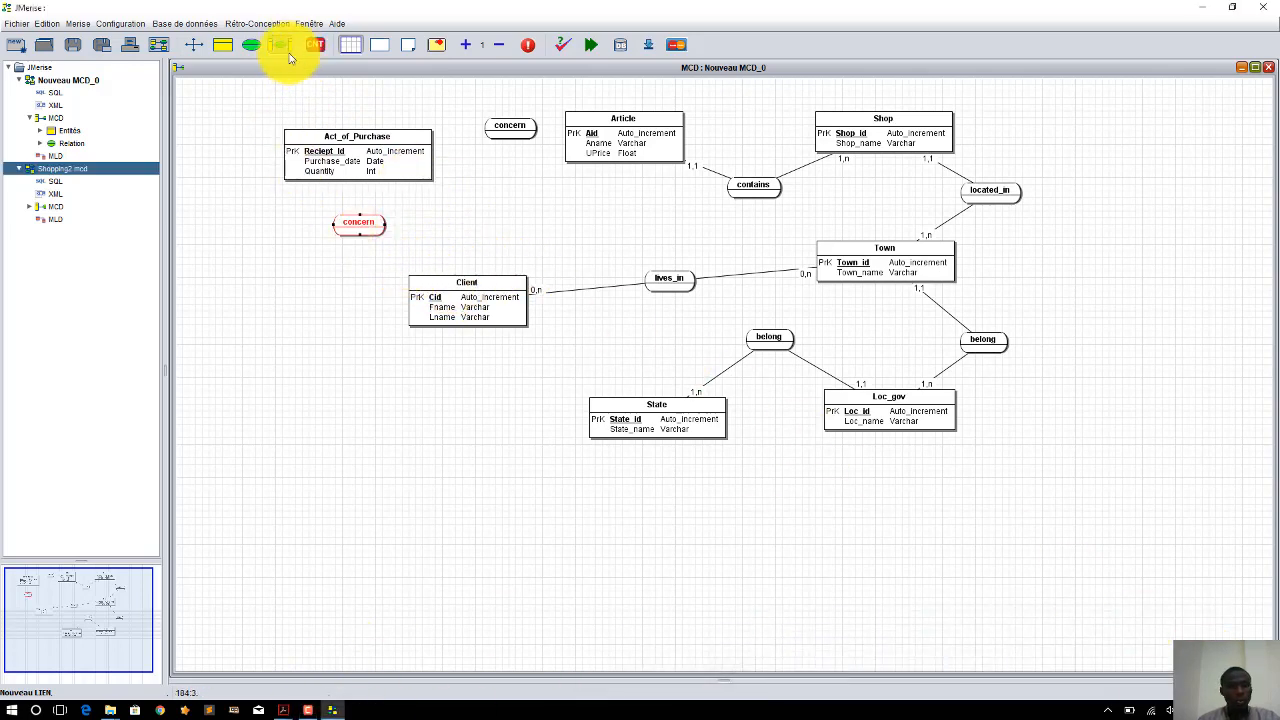
left_click(244, 102)
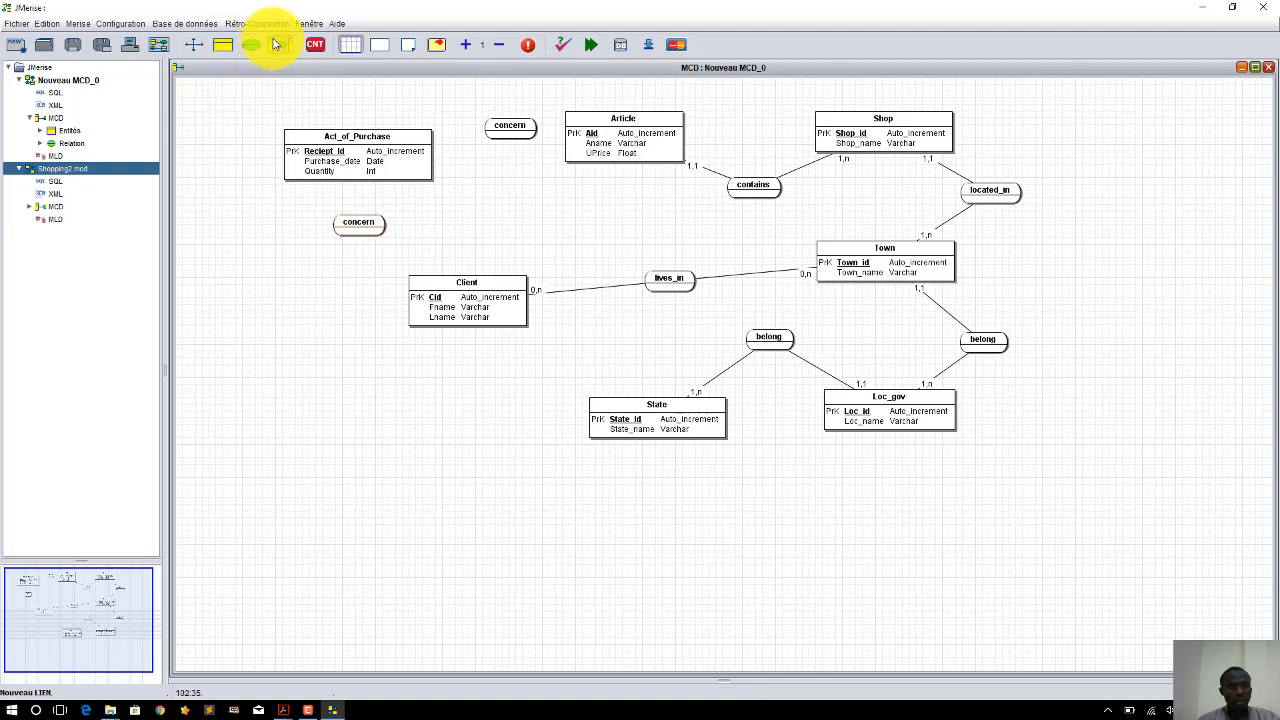
- Link Client and Act_of_Purchase to the concern relation that lies between them
left_click(280, 45)
left_click(437, 294)
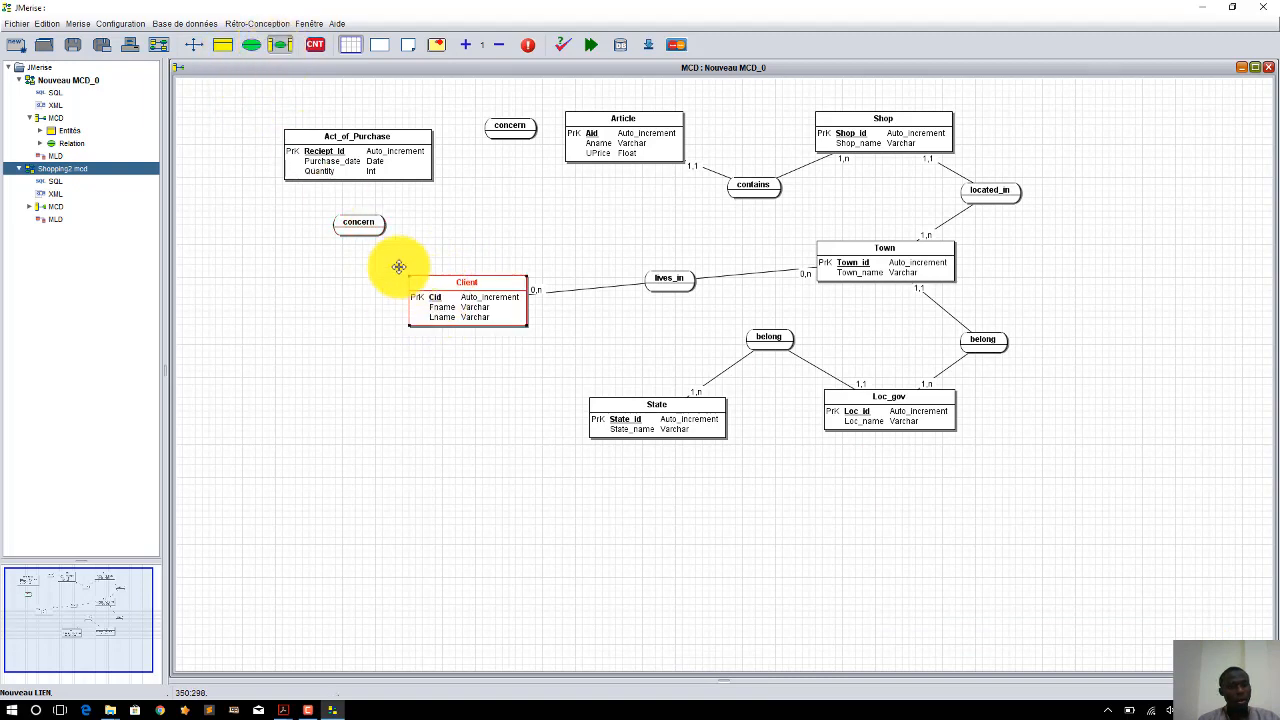
left_click(365, 230)
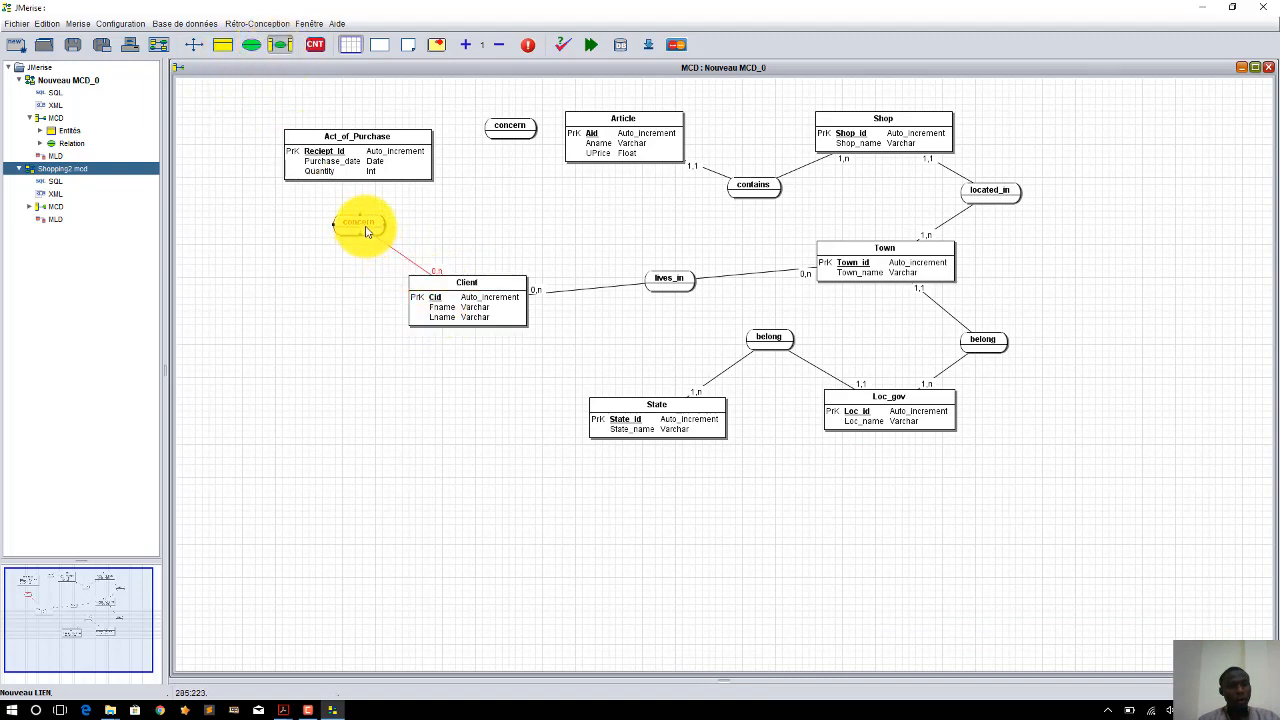
left_click(357, 163)
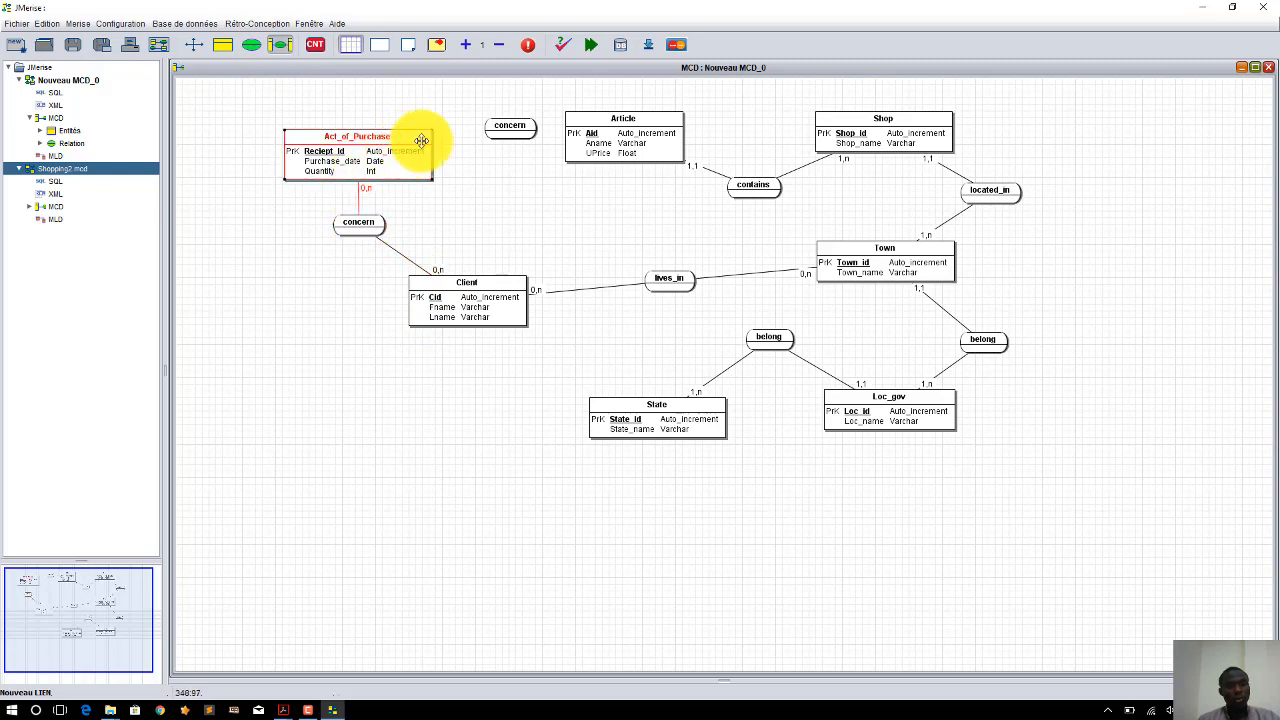
- Link Act_of_Purchase and Article to the concern relation between them, and move that relation slightly left and up
left_click(509, 127)
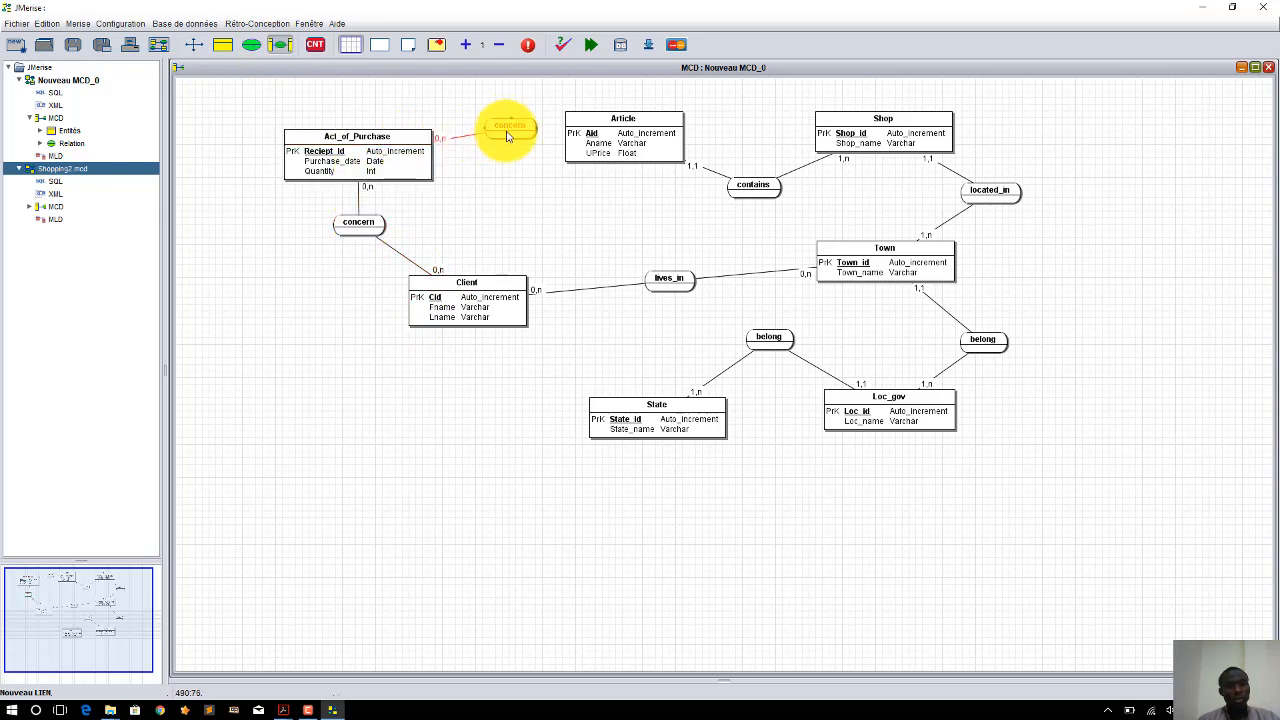
left_click(586, 135)
left_click(500, 126)
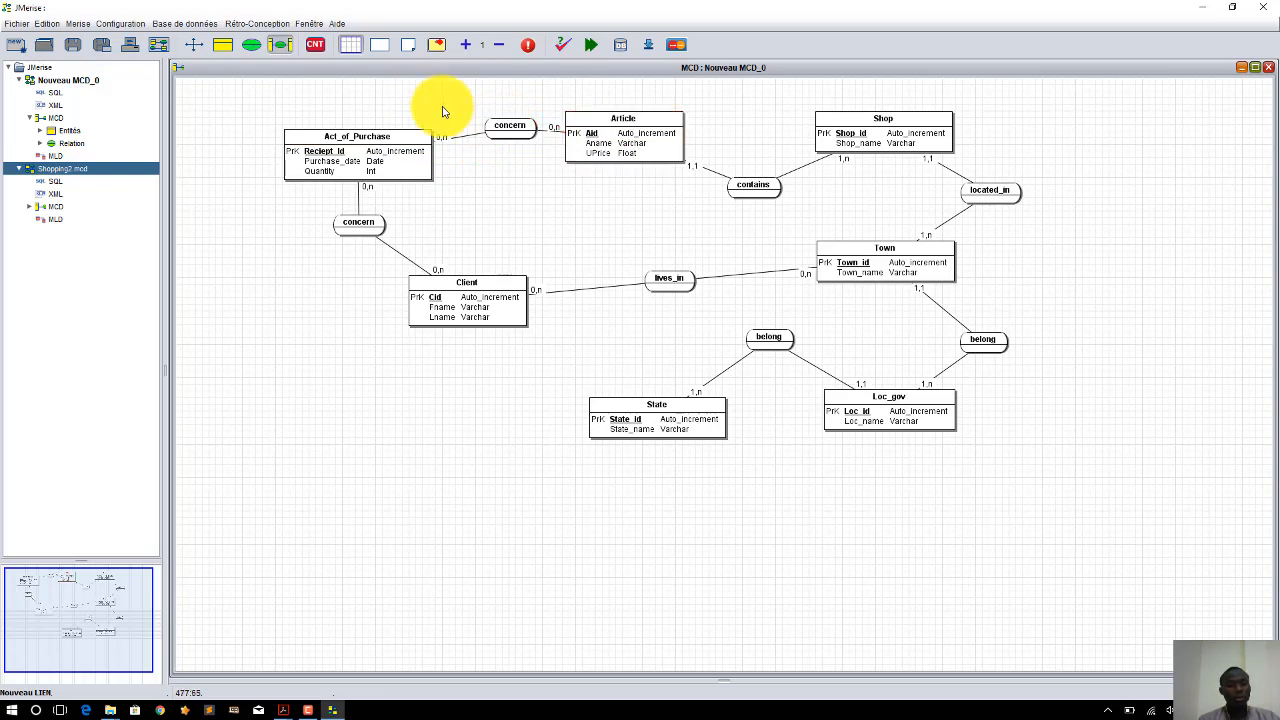
left_click(199, 45)
left_click_drag(500, 128, 488, 121)
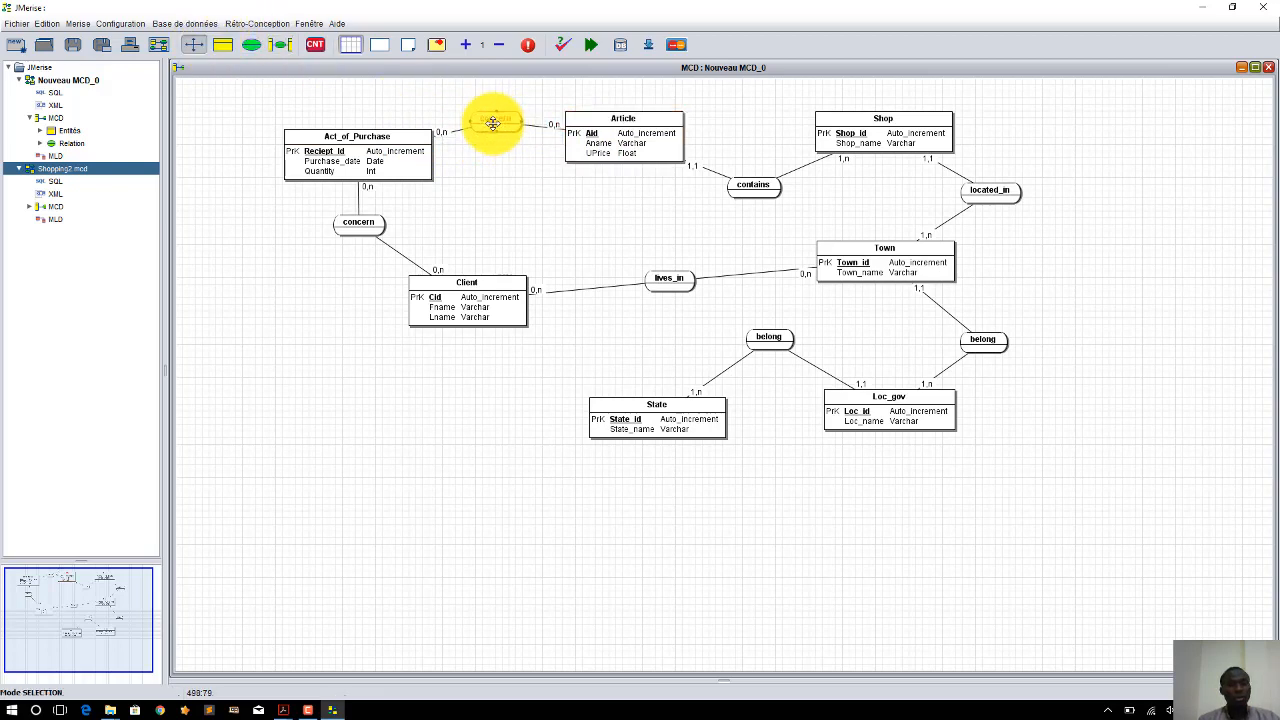
- Set the cardinality of the link between Client and its concern relation to 1,n
double_click(440, 274)
left_click_drag(429, 209, 408, 352)
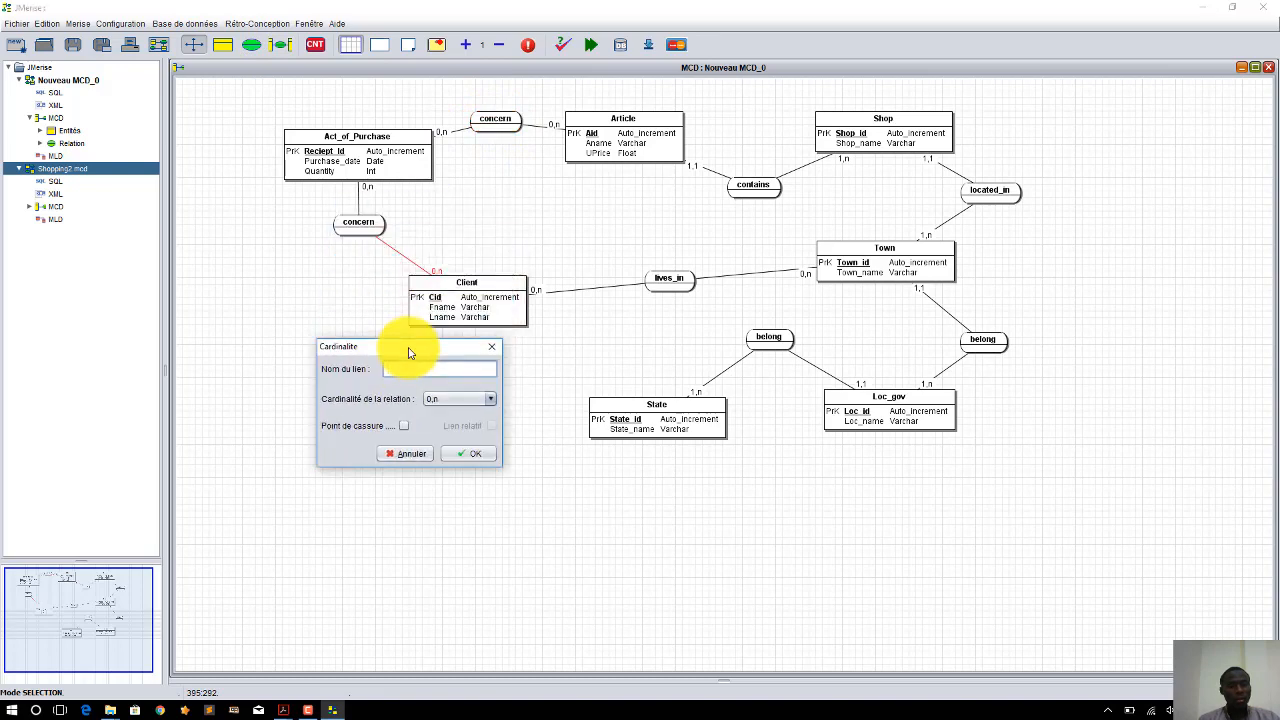
left_click(440, 402)
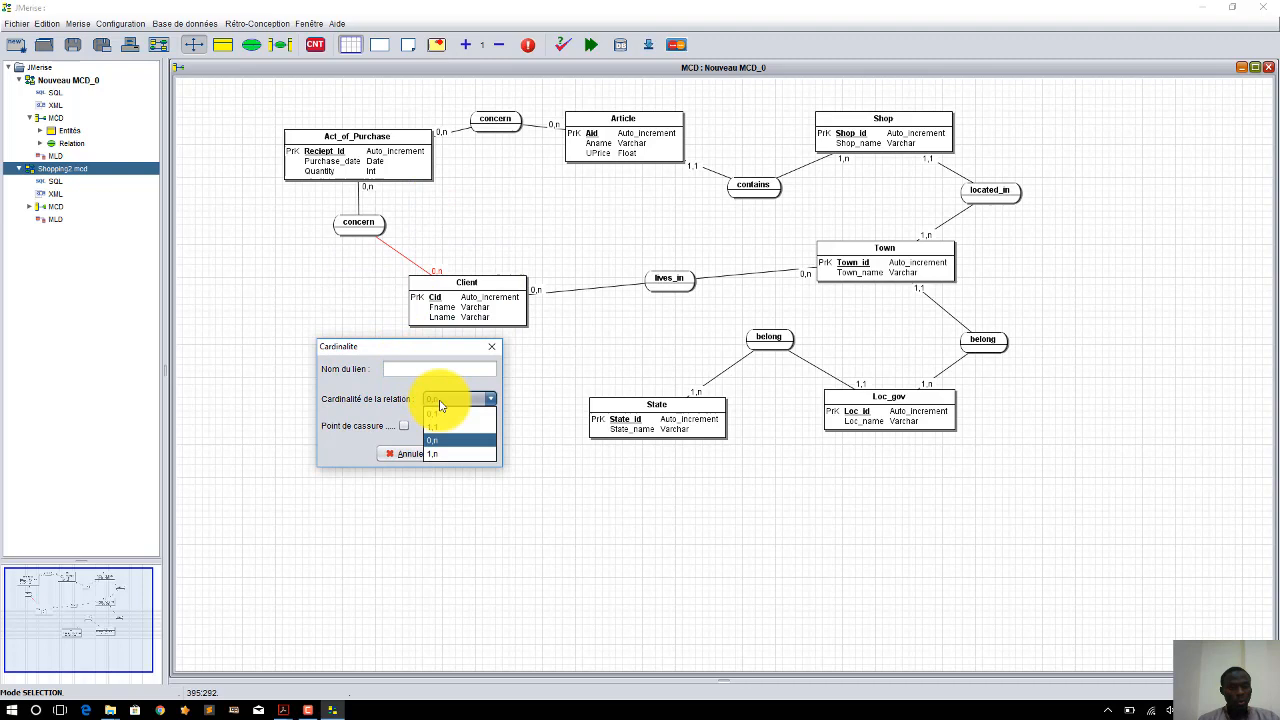
left_click(443, 455)
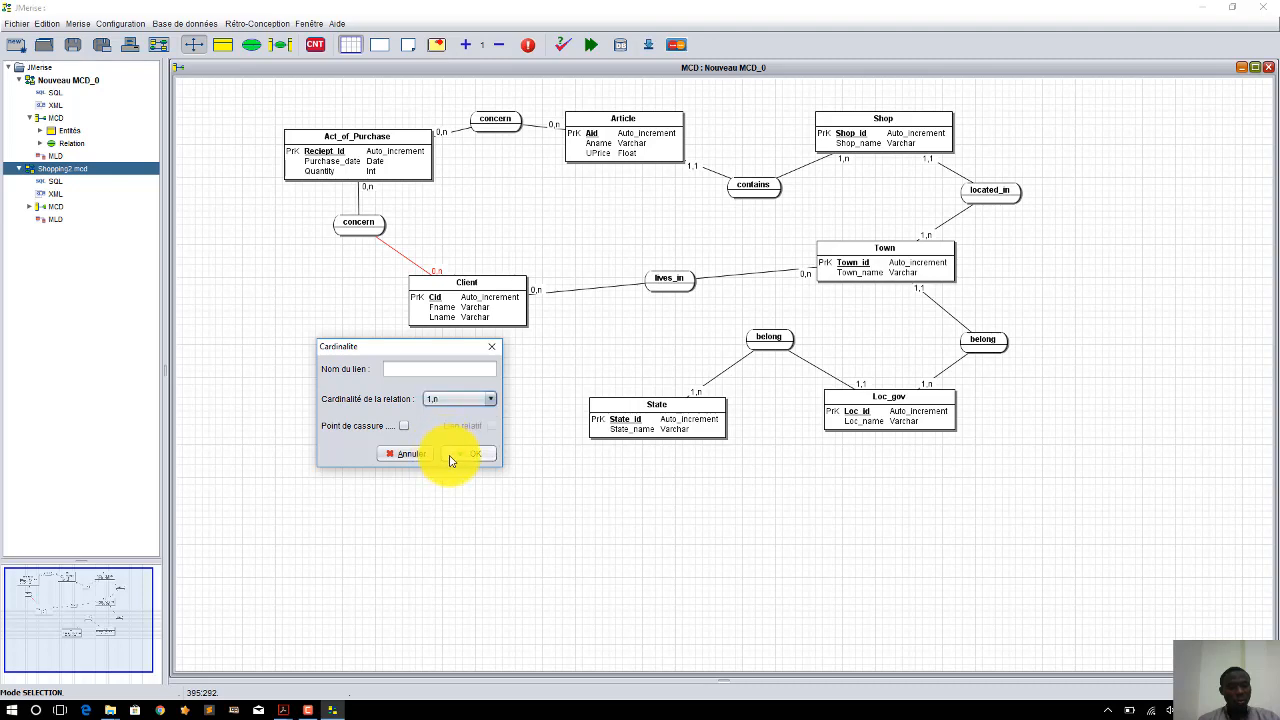
left_click(452, 460)
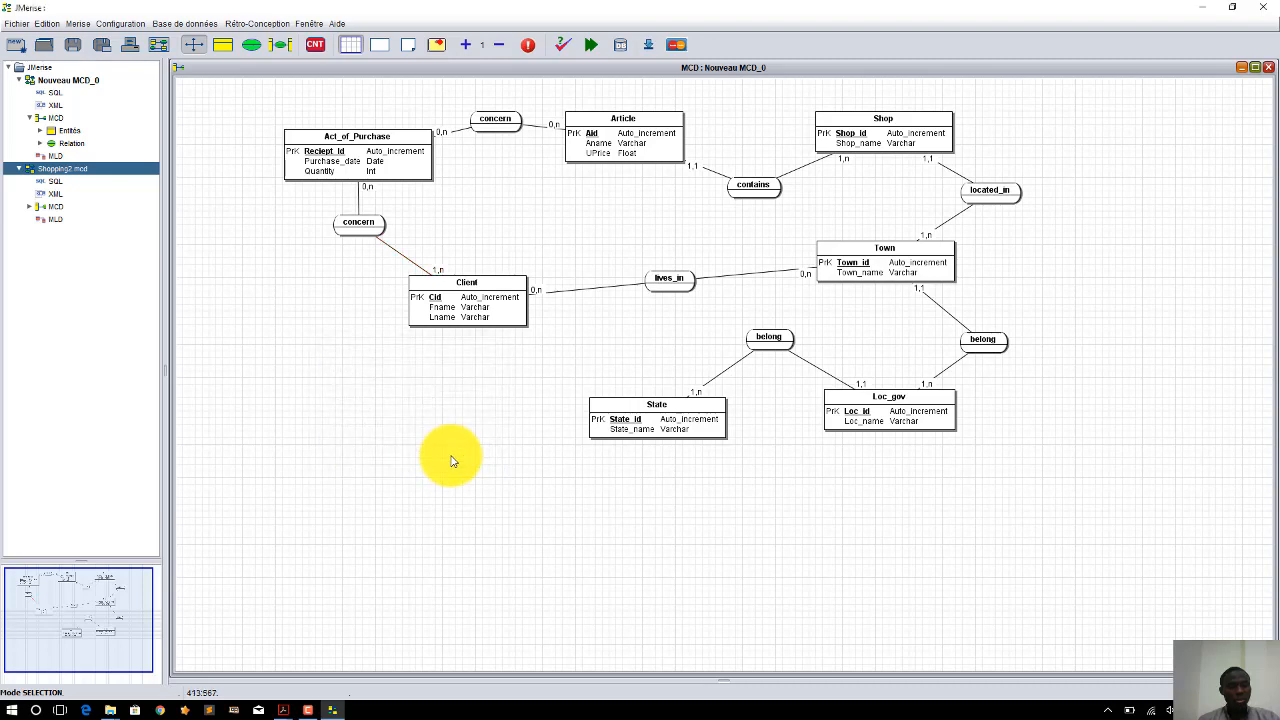
- Set the cardinality of the link between Act_of_Purchase and the lower concern relation to 1,1
double_click(366, 192)
left_click(456, 261)
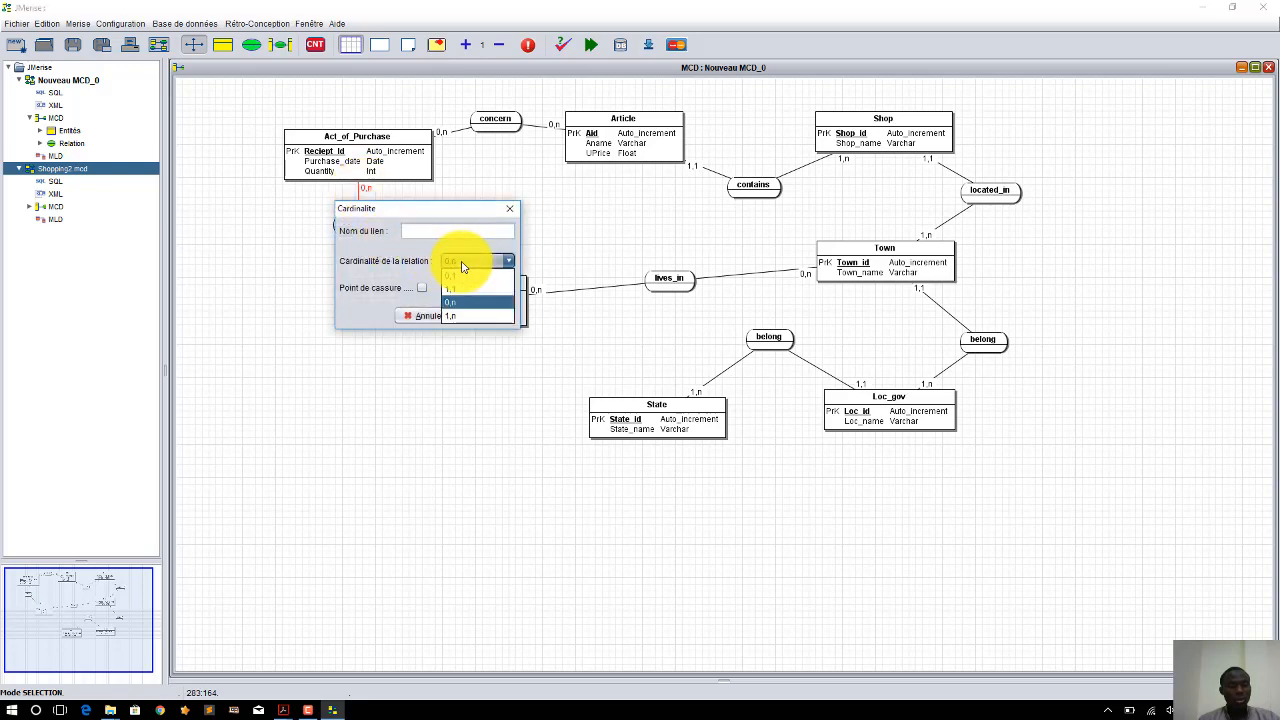
left_click(460, 292)
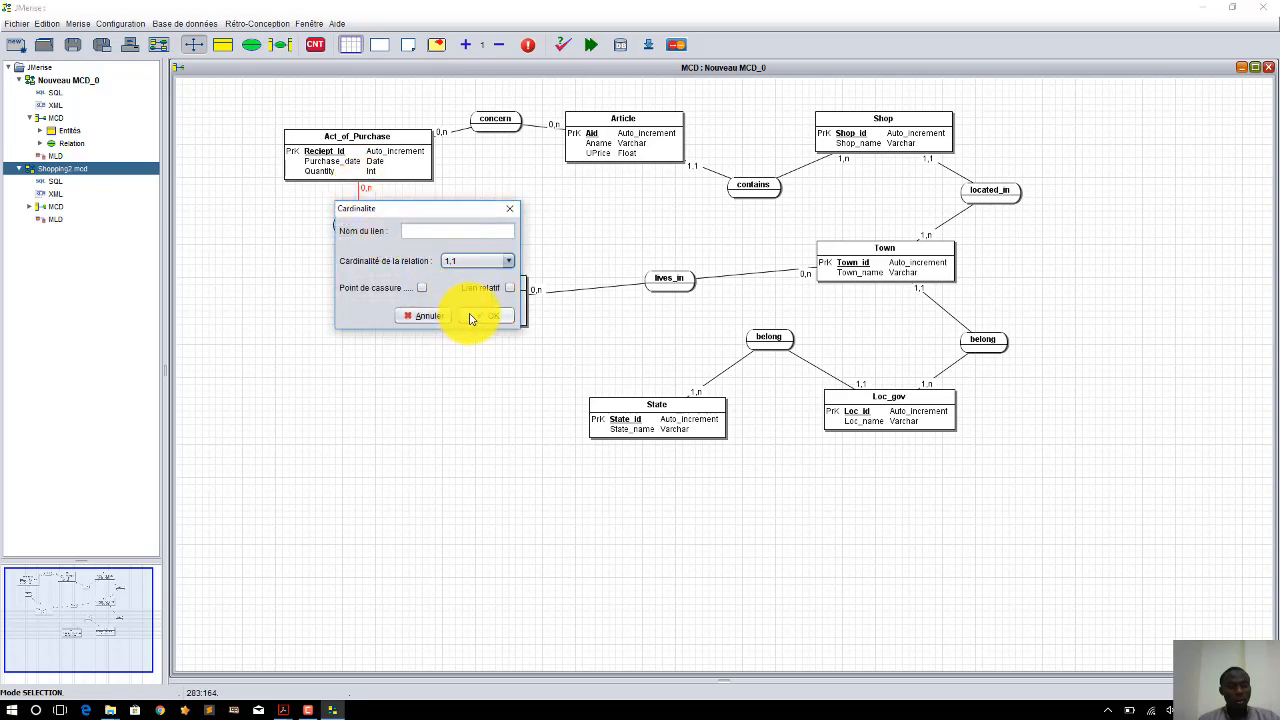
left_click(471, 314)
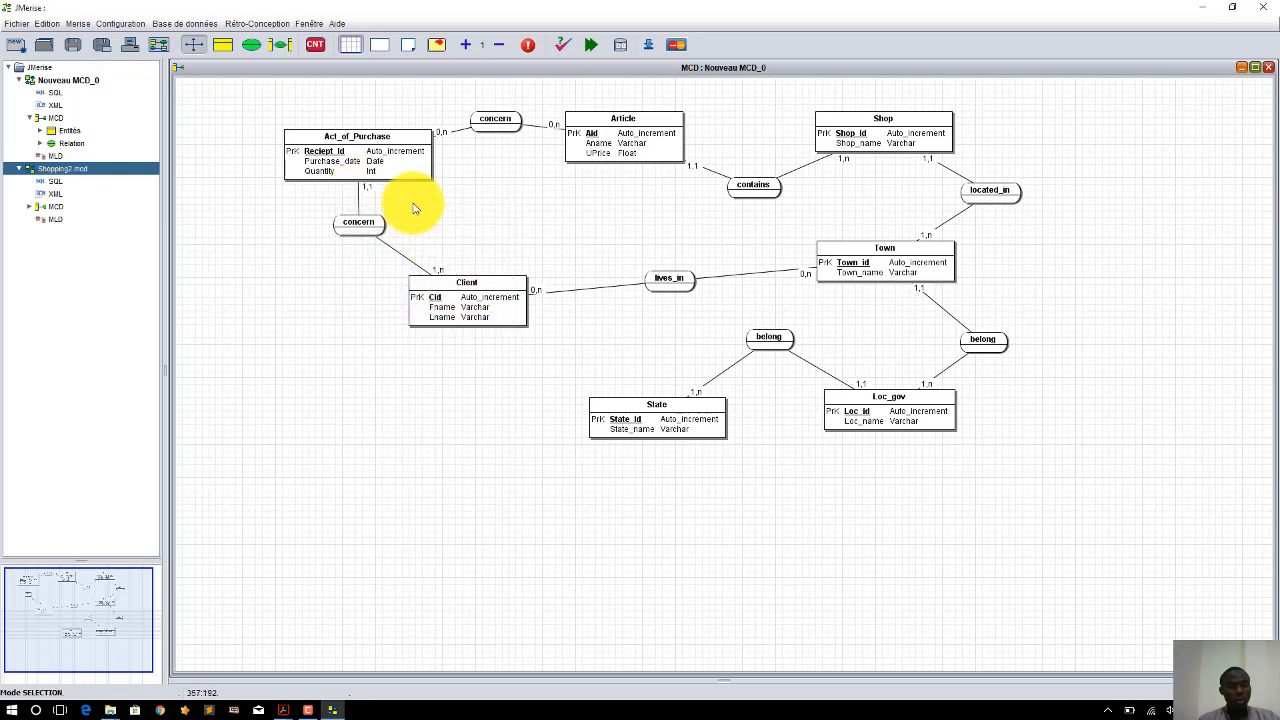
- Set the cardinality of the link between Act_of_Purchase and the upper concern relation to 1,n
double_click(440, 134)
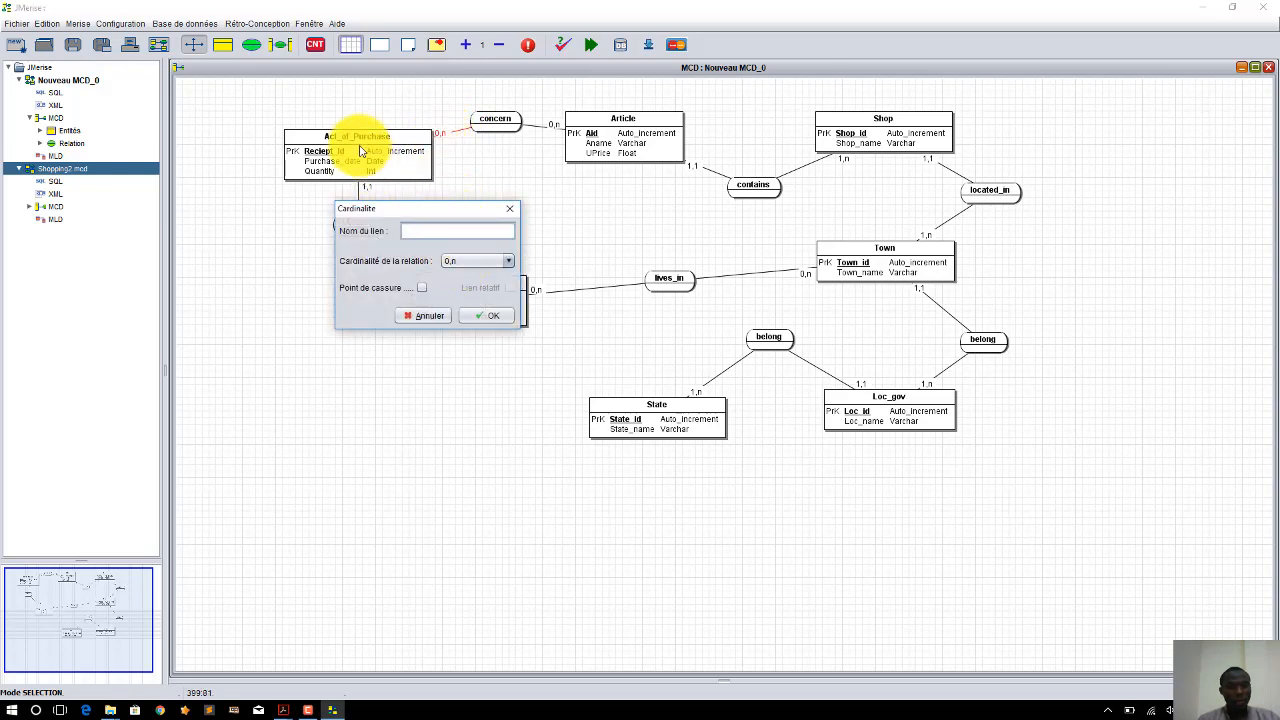
left_click(473, 262)
left_click(463, 320)
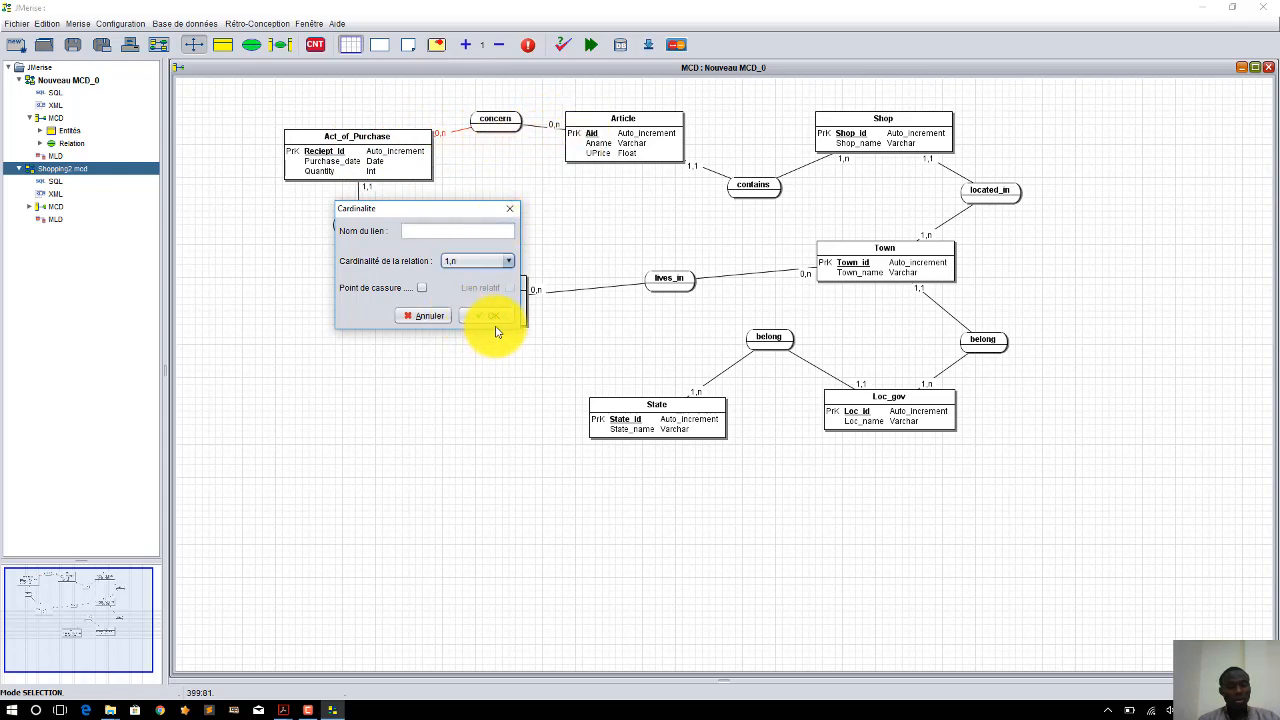
left_click(494, 315)
- Set the cardinality of the link between Article and its concern relation to 1,1, and move Act_of_Purchase slightly left
double_click(552, 131)
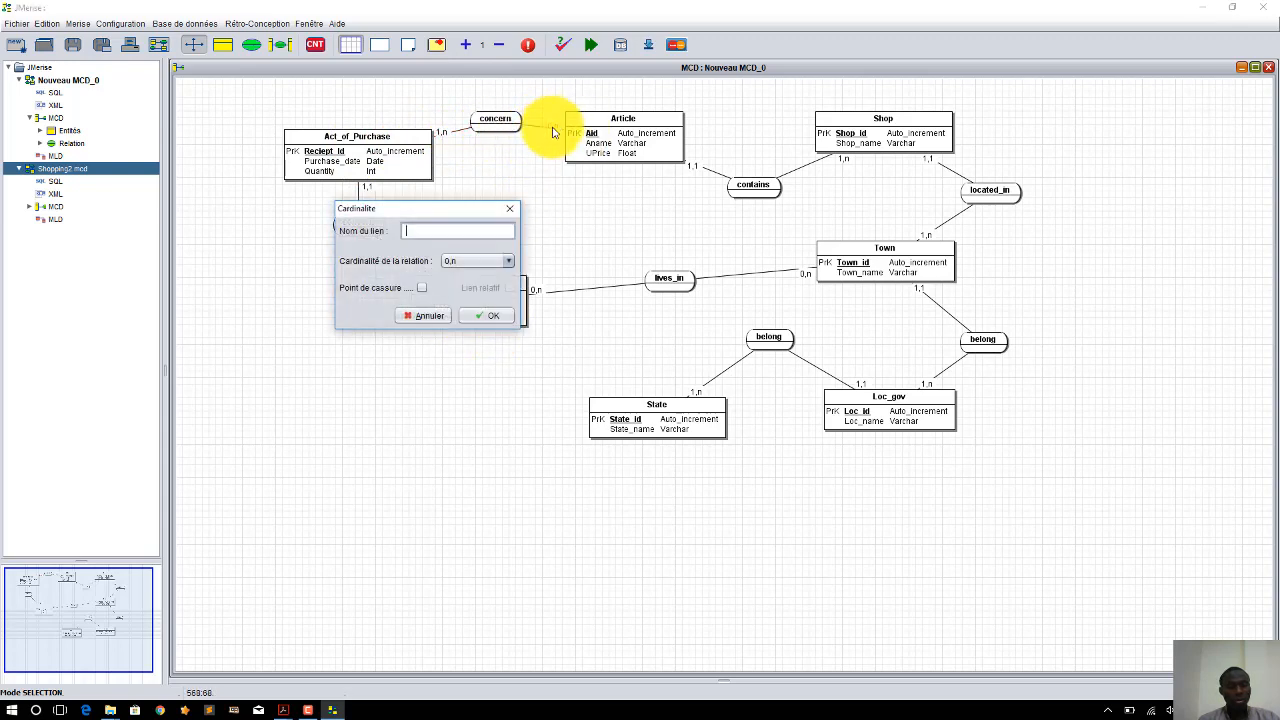
left_click(480, 265)
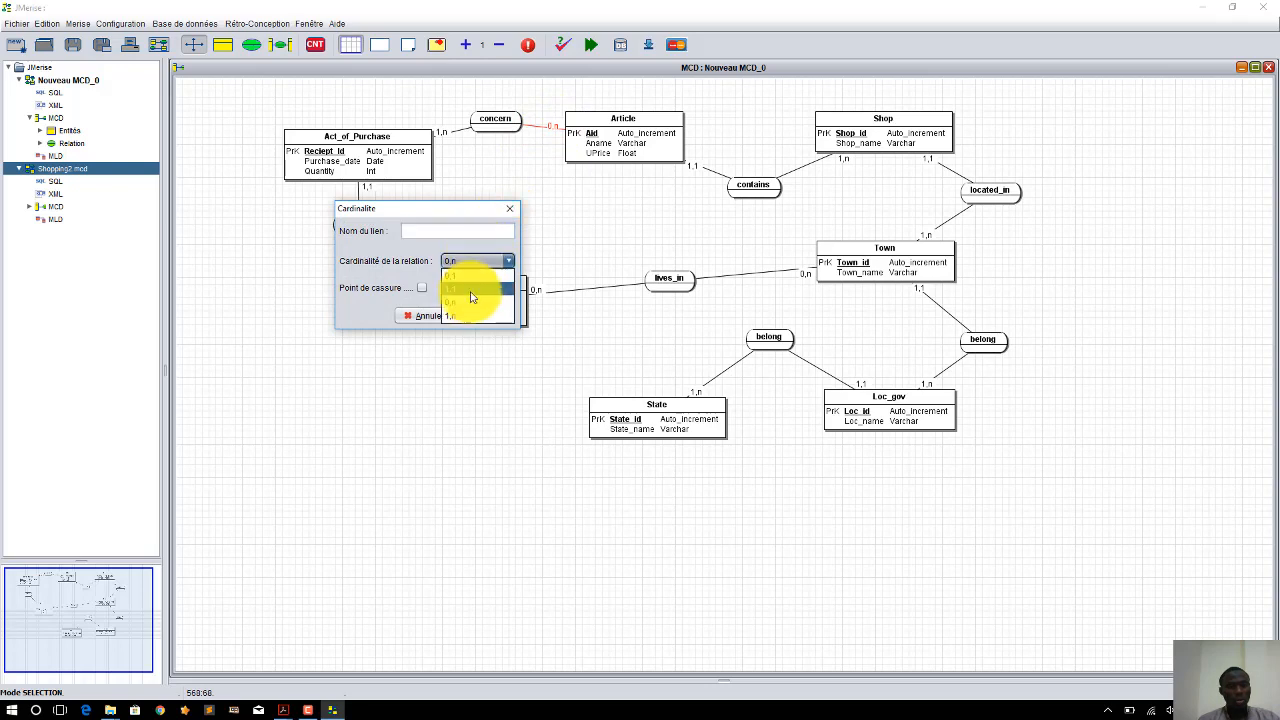
left_click(476, 307)
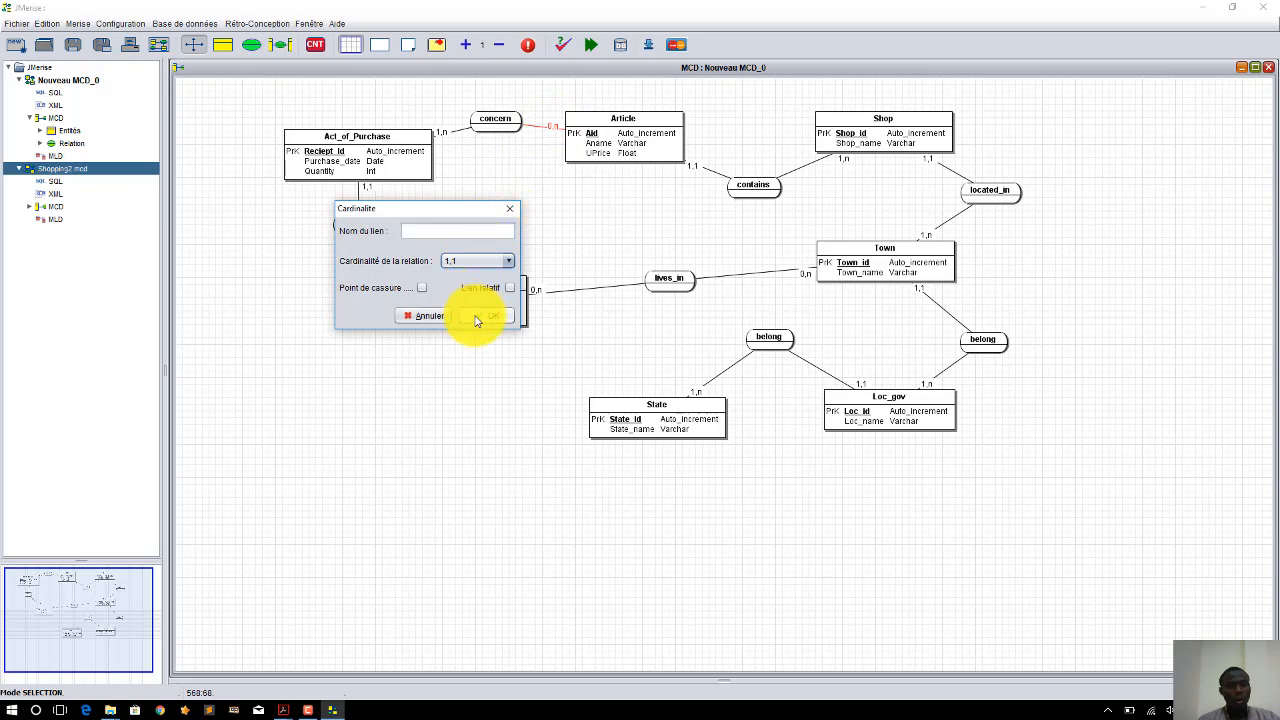
left_click(478, 316)
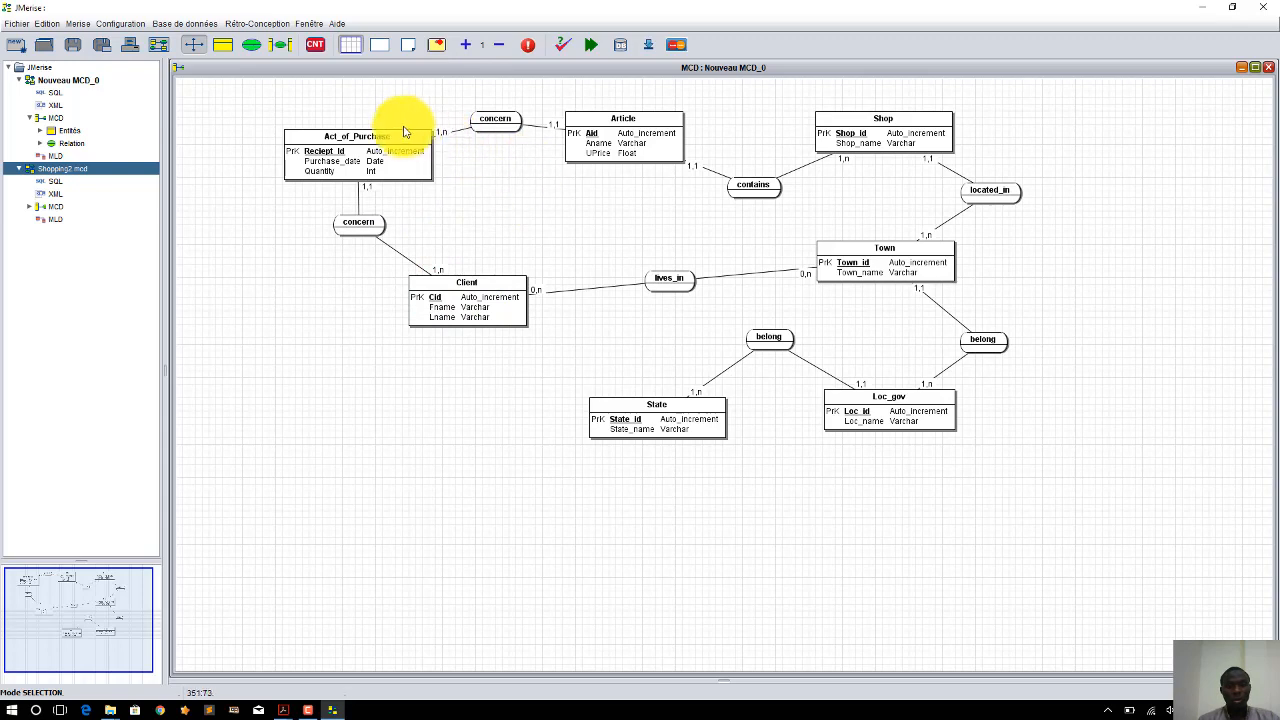
left_click_drag(386, 149, 371, 148)
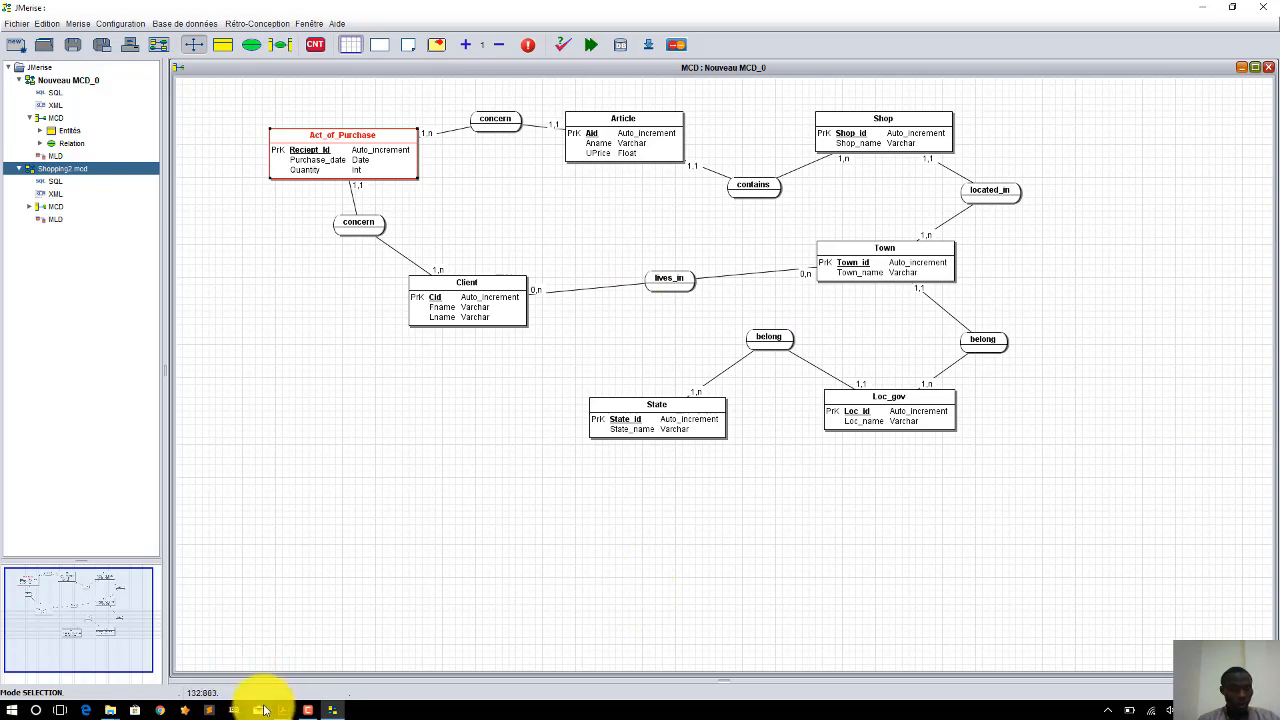
- Check the MCD for errors, generate its logical model (MLD) and SQL script, and maximize the MLD diagram
left_click(566, 47)
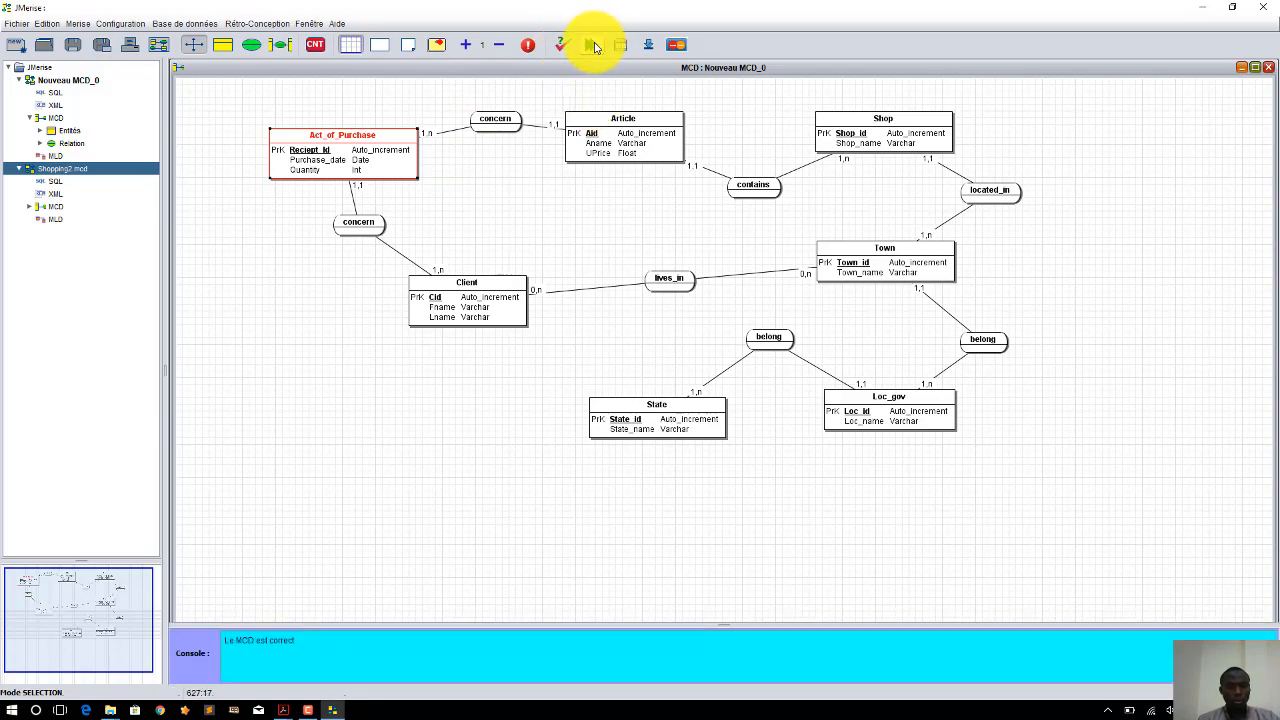
left_click(592, 45)
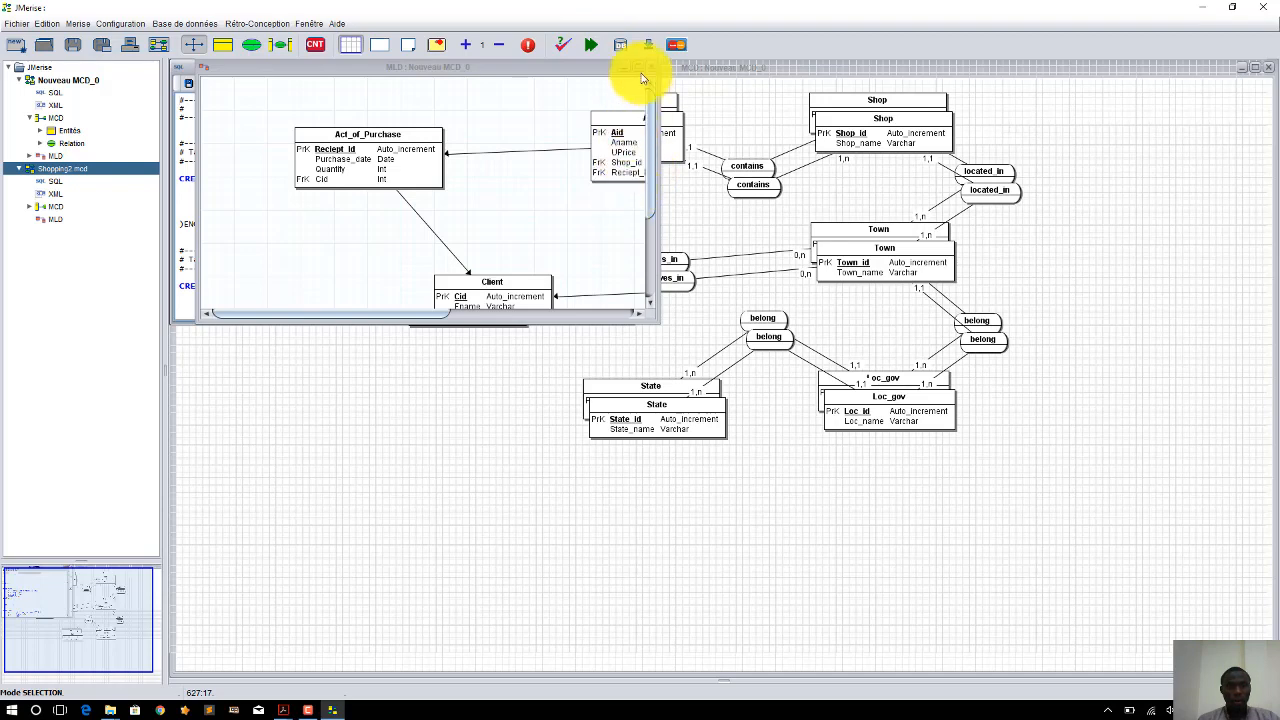
left_click(637, 70)
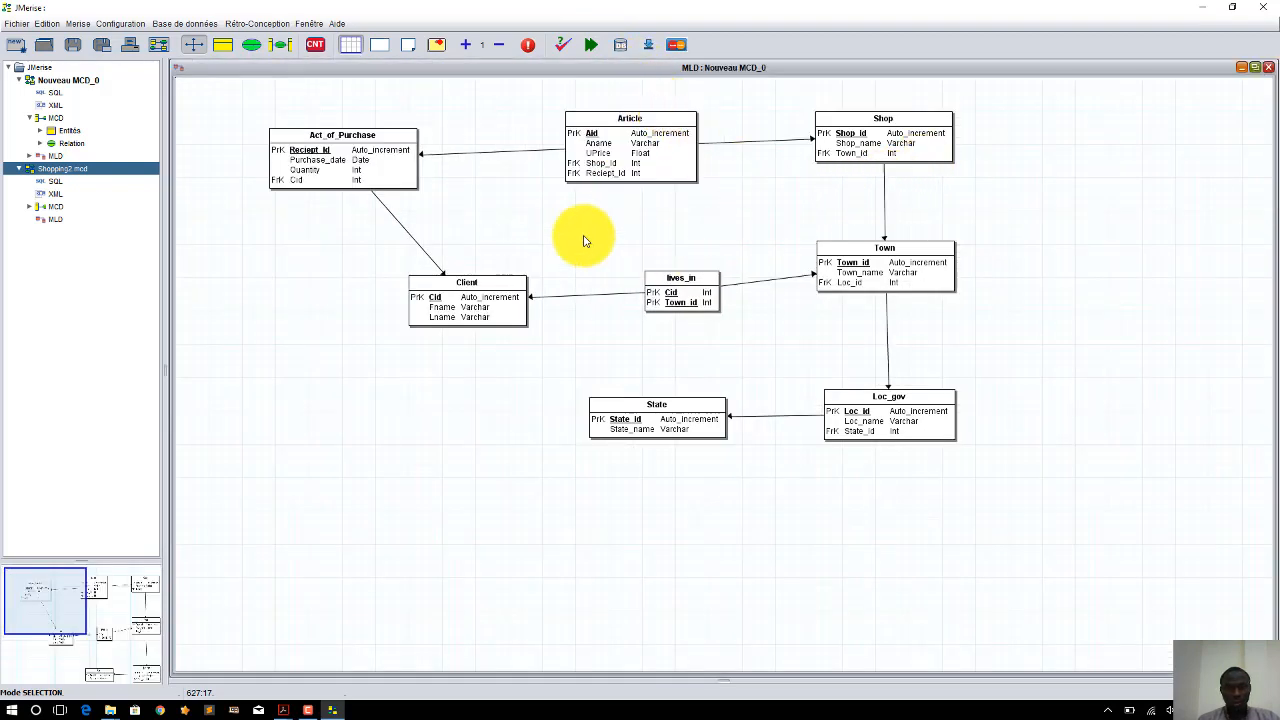
- Rearrange the MLD diagram by placing Act_of_Purchase above Client and aligning Client, lives_in and Town in a roughly horizontal row
left_click_drag(395, 157, 471, 139)
left_click_drag(471, 287, 403, 292)
left_click_drag(677, 294, 692, 310)
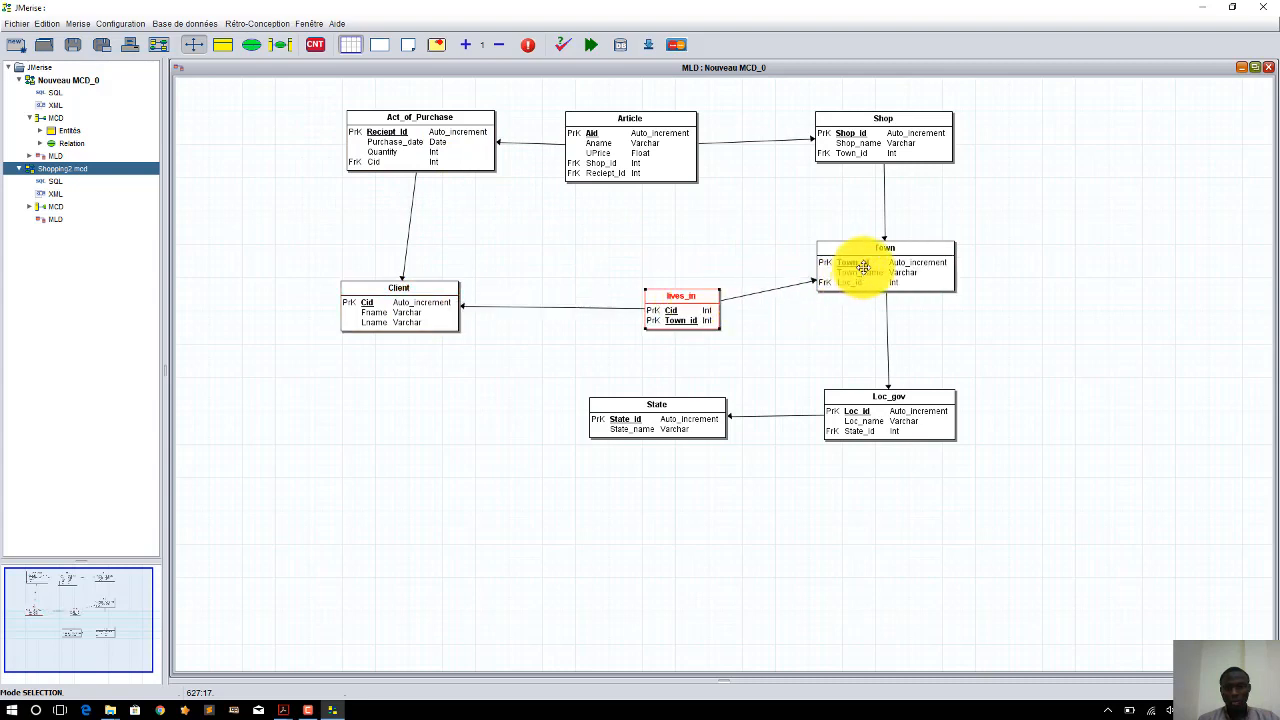
left_click_drag(851, 266, 871, 302)
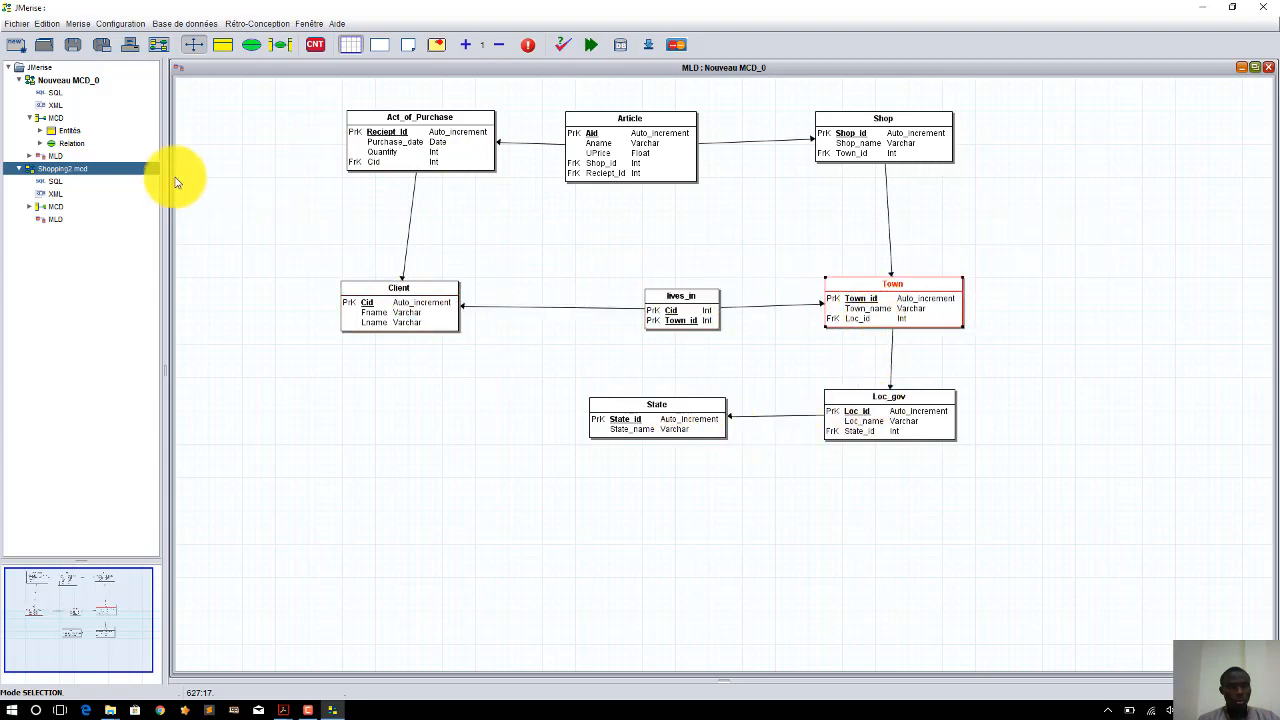
- Review the full MySQL script generated for Nouveau MCD_0, including its table definitions and foreign key constraints, and close it
double_click(55, 93)
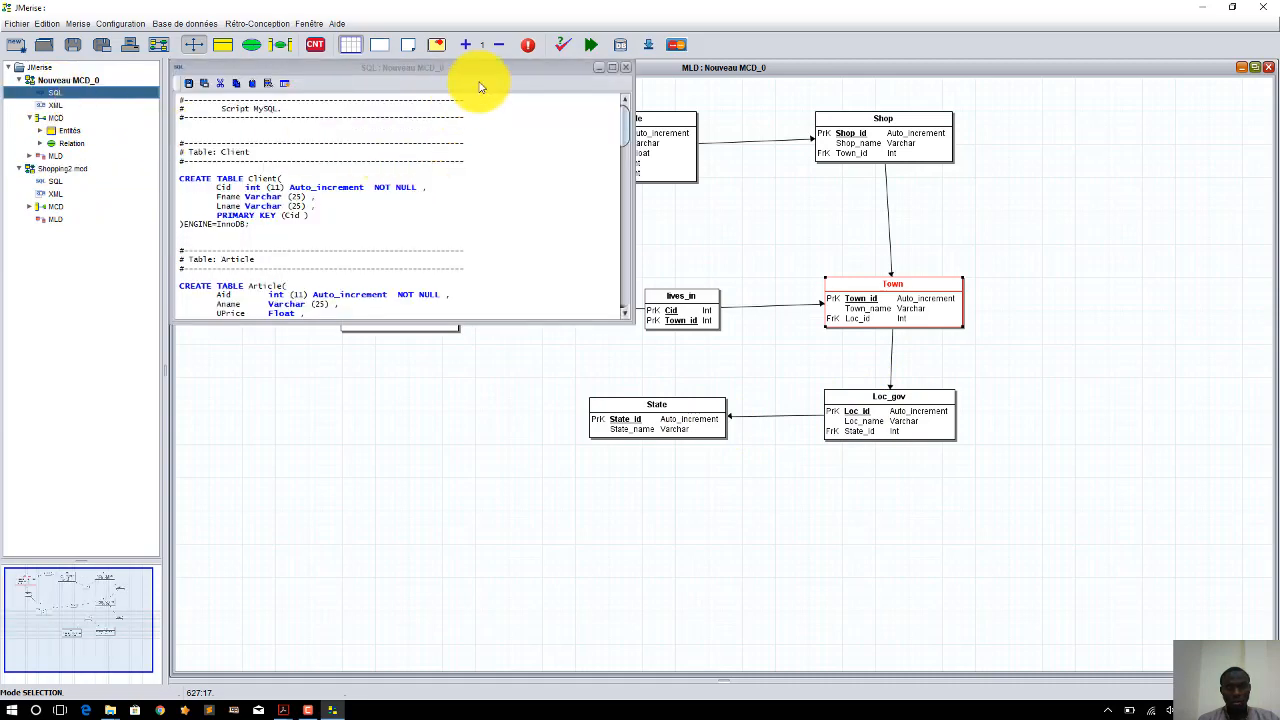
left_click(616, 74)
scroll(491, 357, "down", 5)
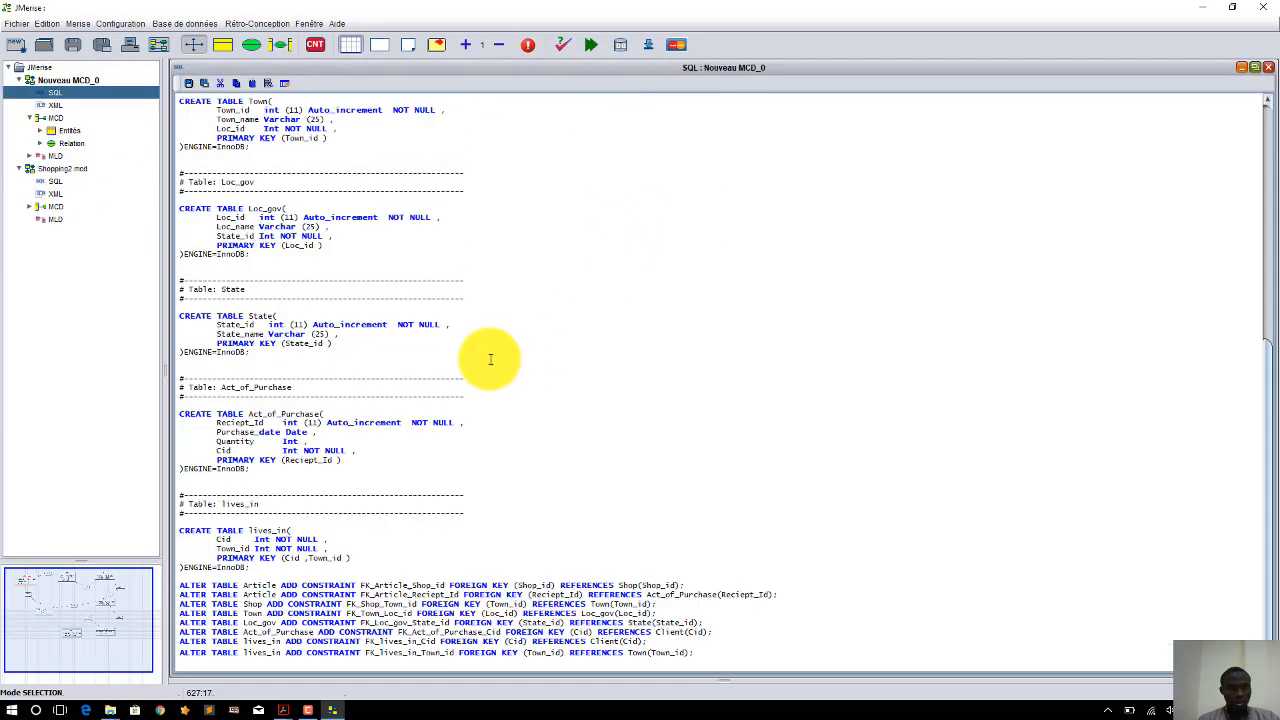
scroll(483, 352, "up", 5)
scroll(487, 348, "down", 5)
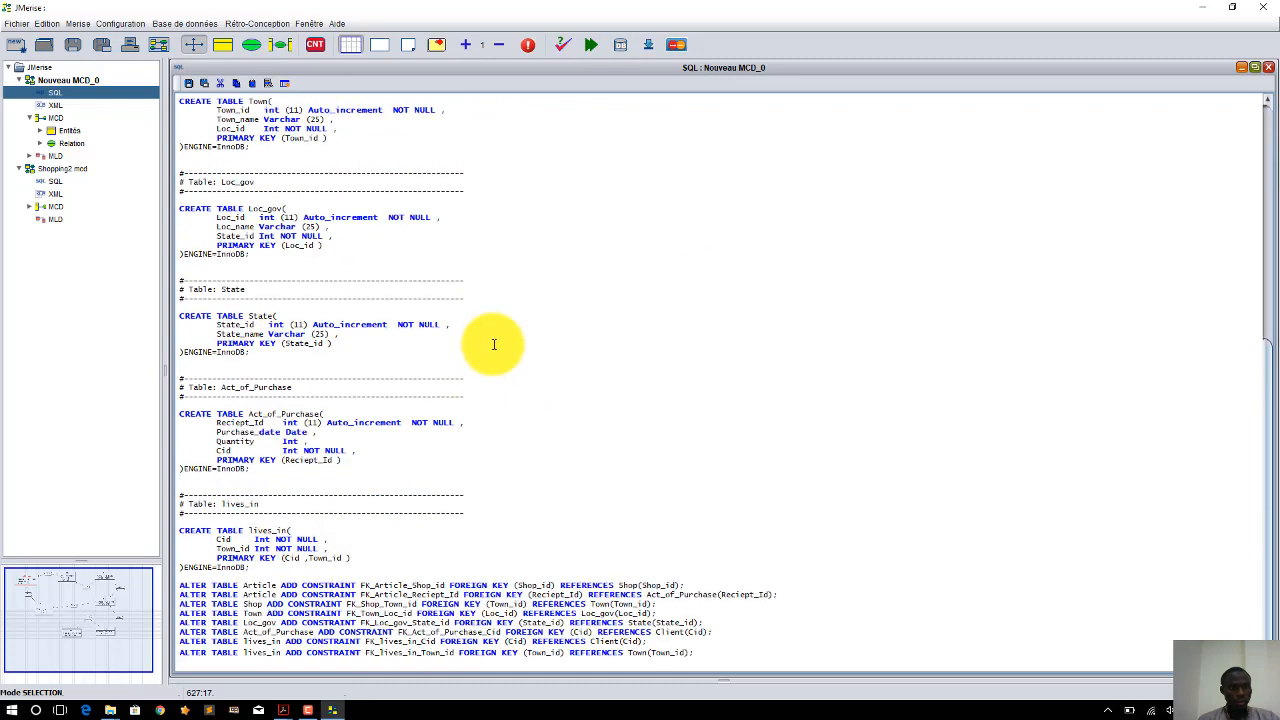
scroll(491, 343, "up", 5)
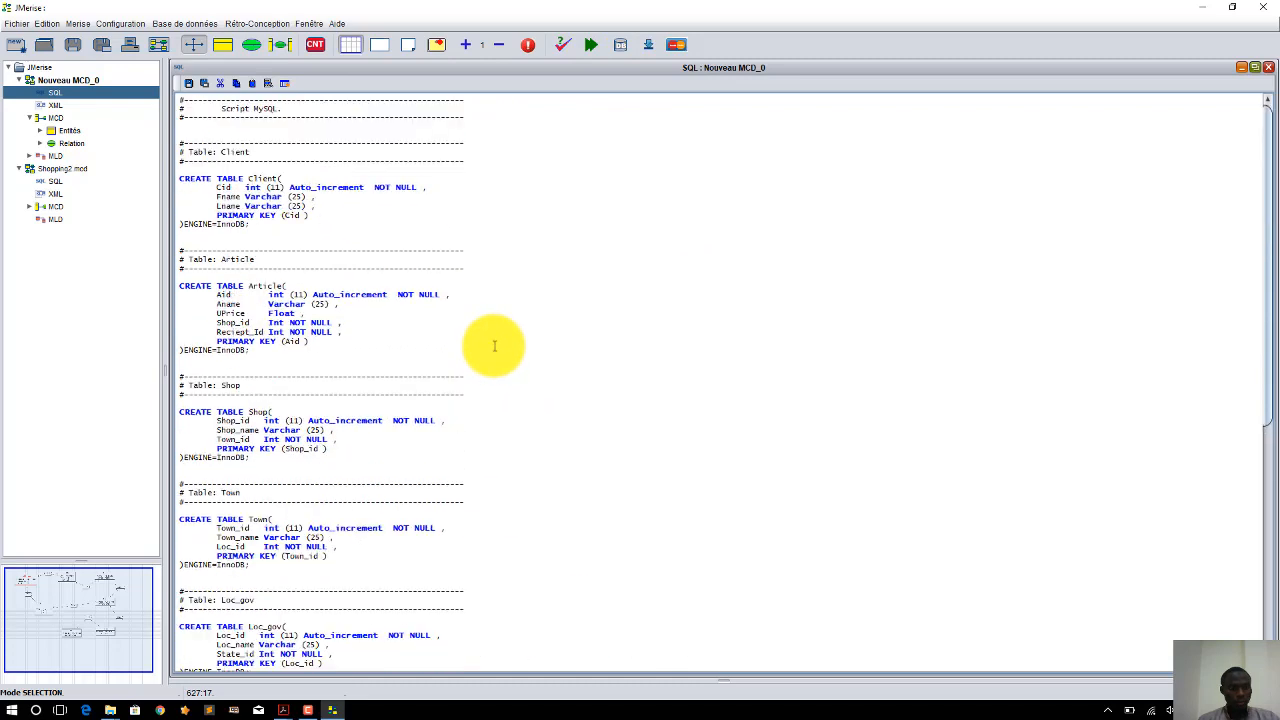
left_click(1267, 67)
- Save the model in Work_Folder as an MCD file named test
left_click(10, 22)
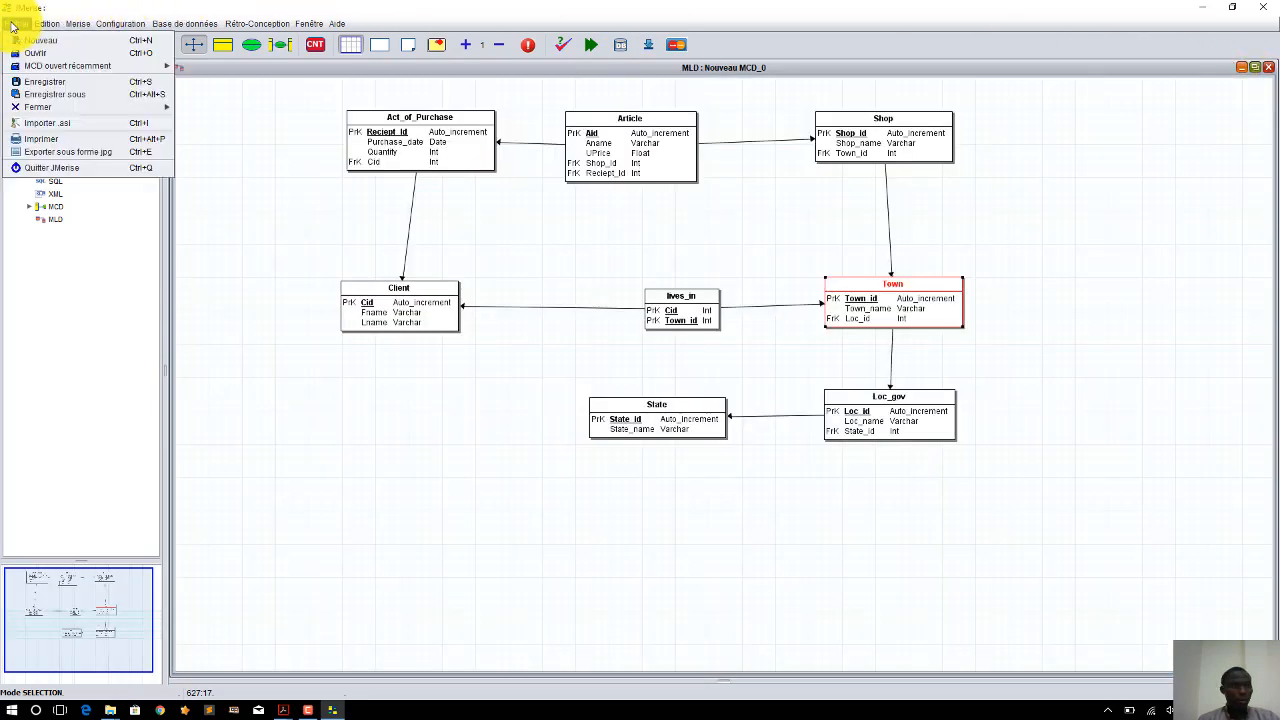
left_click(38, 89)
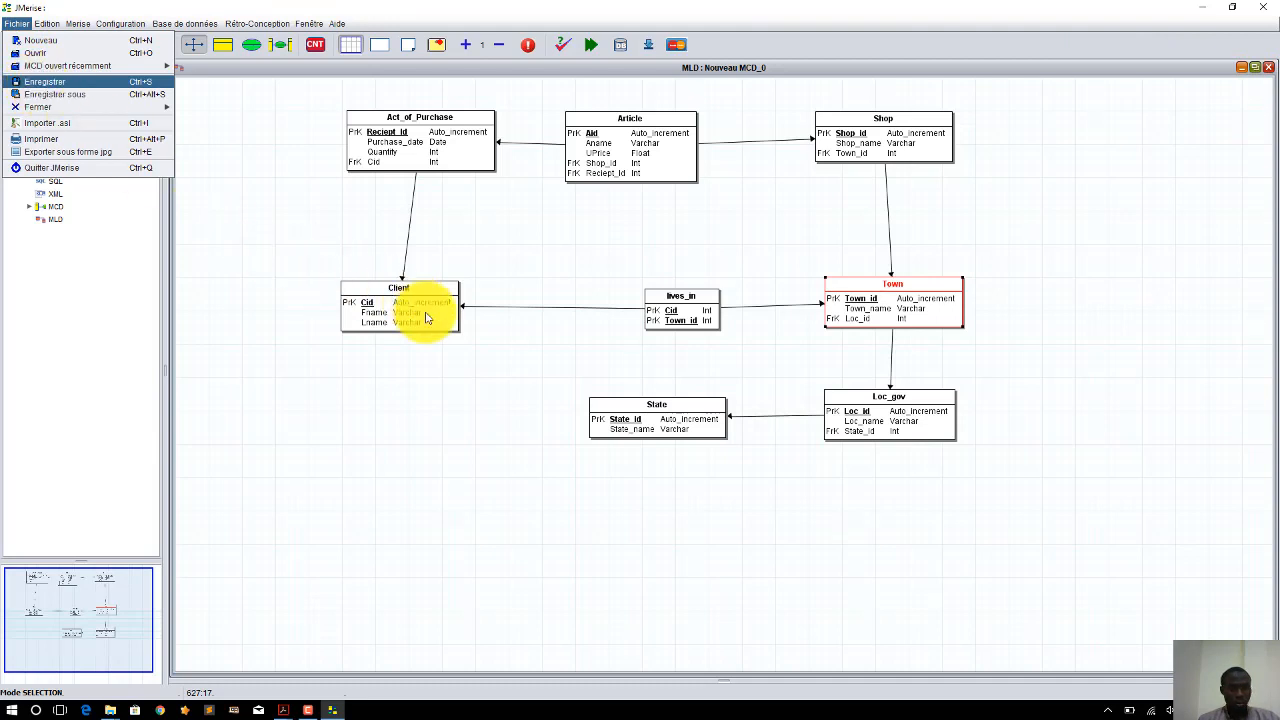
left_click(513, 411)
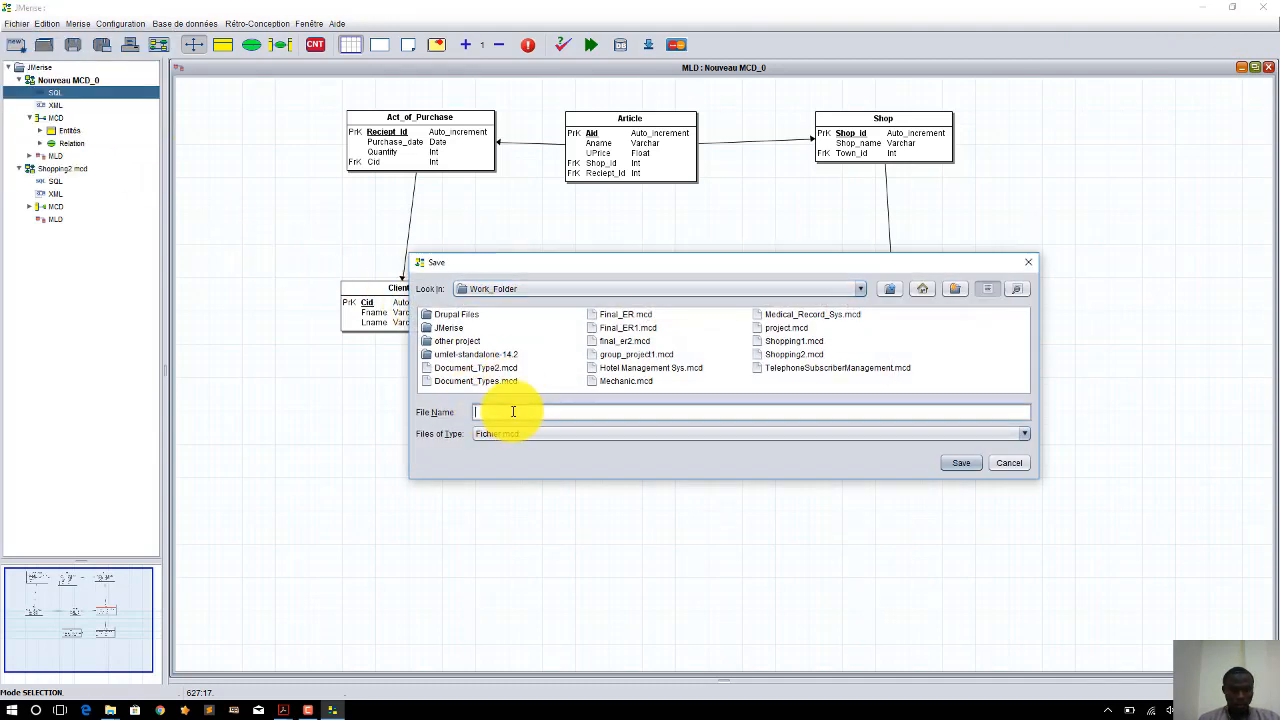
type("test")
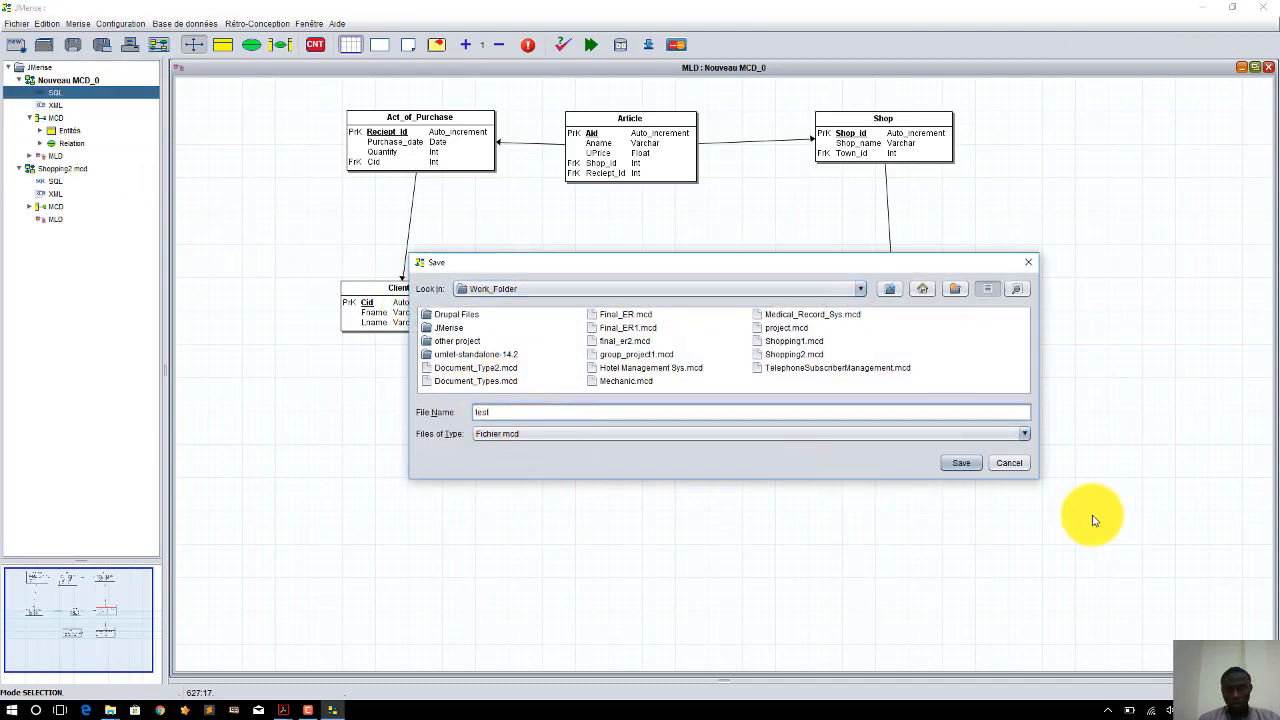
left_click(963, 463)
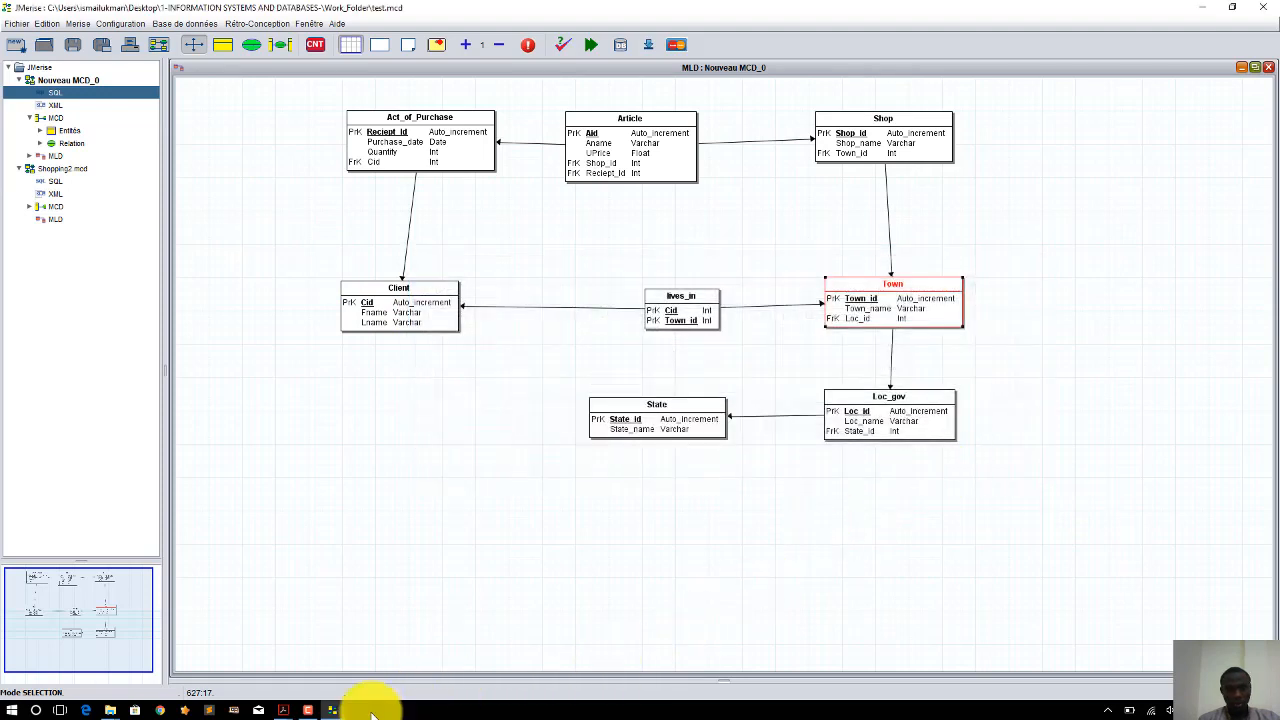